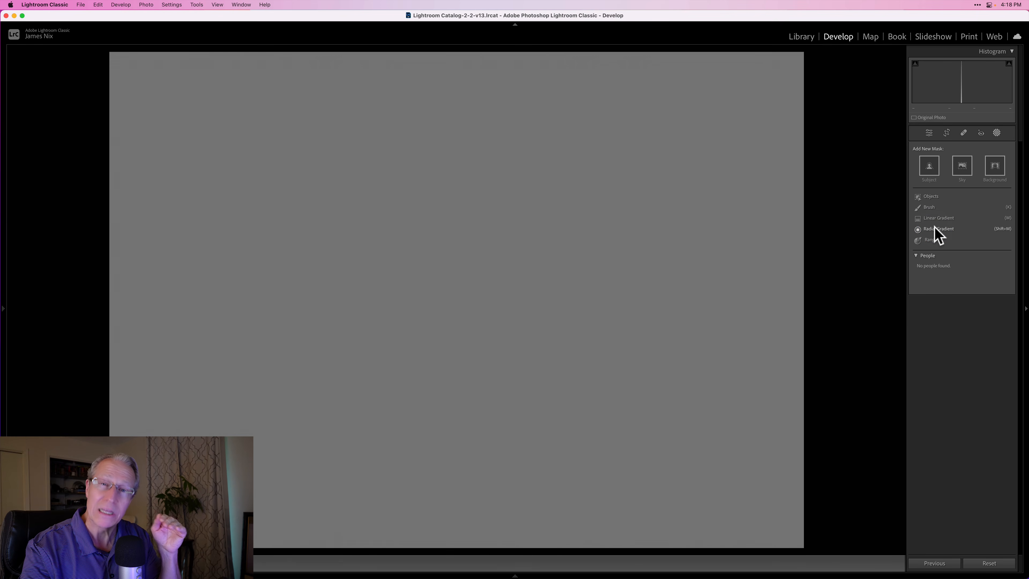
- Create a new Brush mask on the gray image
left_click(931, 242)
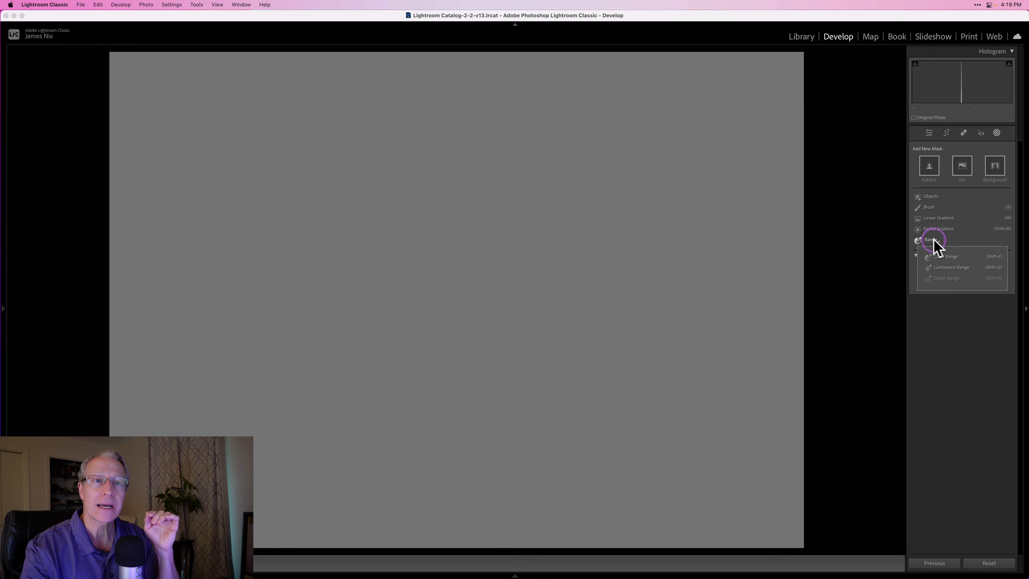
left_click(934, 240)
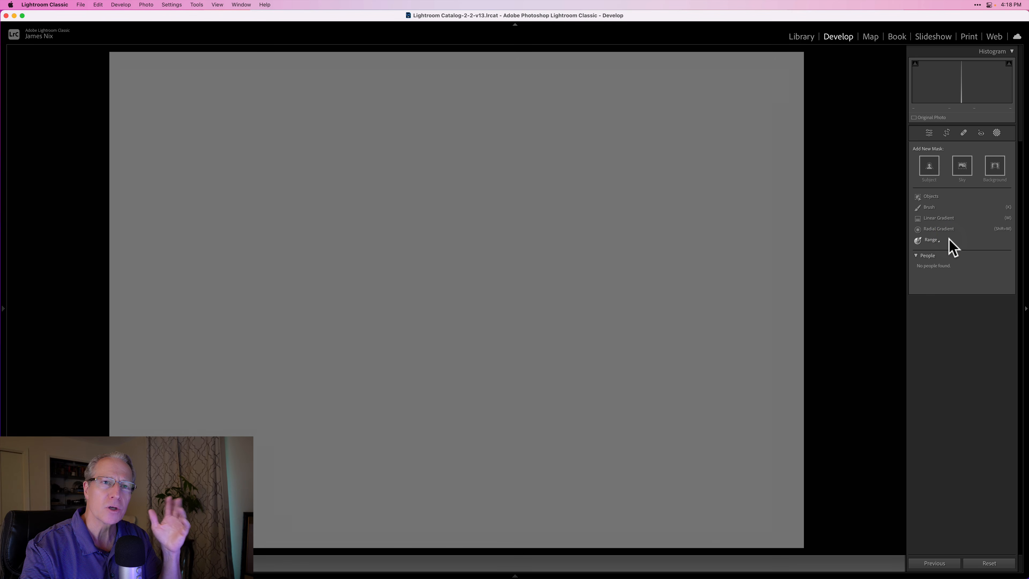
left_click(933, 209)
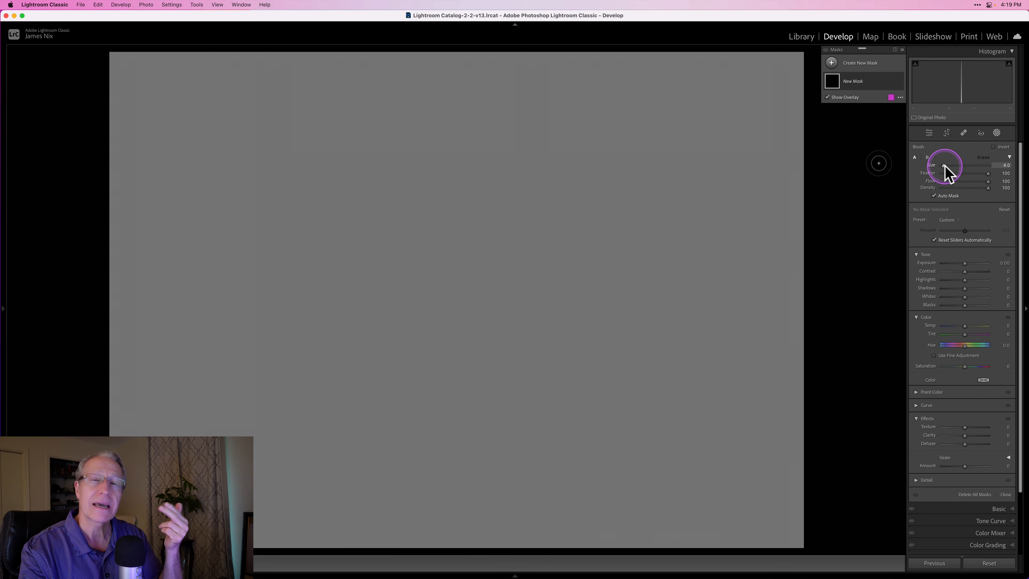
- Enlarge the mask brush and try its feather at 0 before returning it to 100
left_click_drag(945, 166, 950, 167)
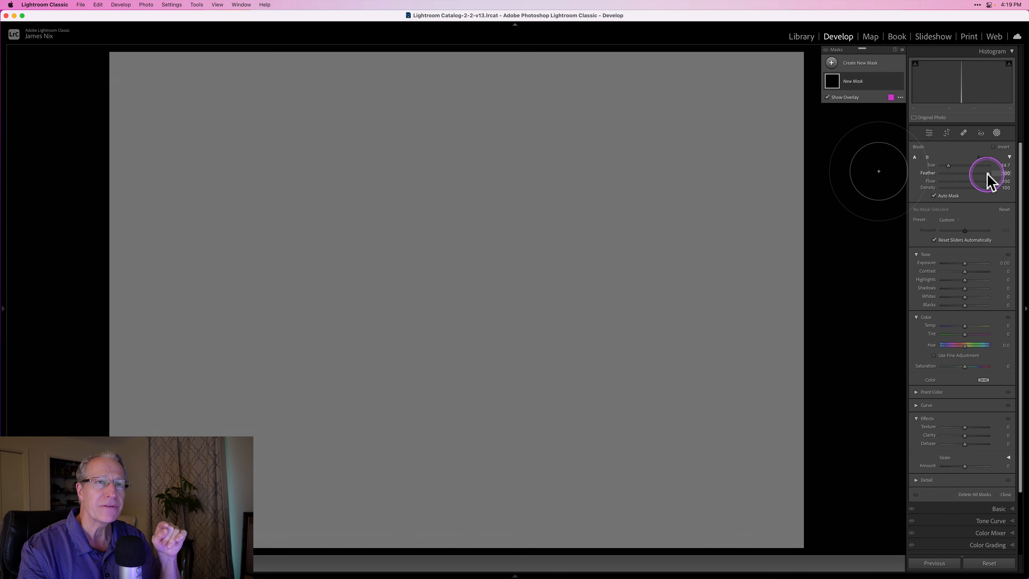
mouse_move(949, 166)
left_mouse_down()
mouse_move(987, 174)
mouse_move(937, 178)
left_mouse_up()
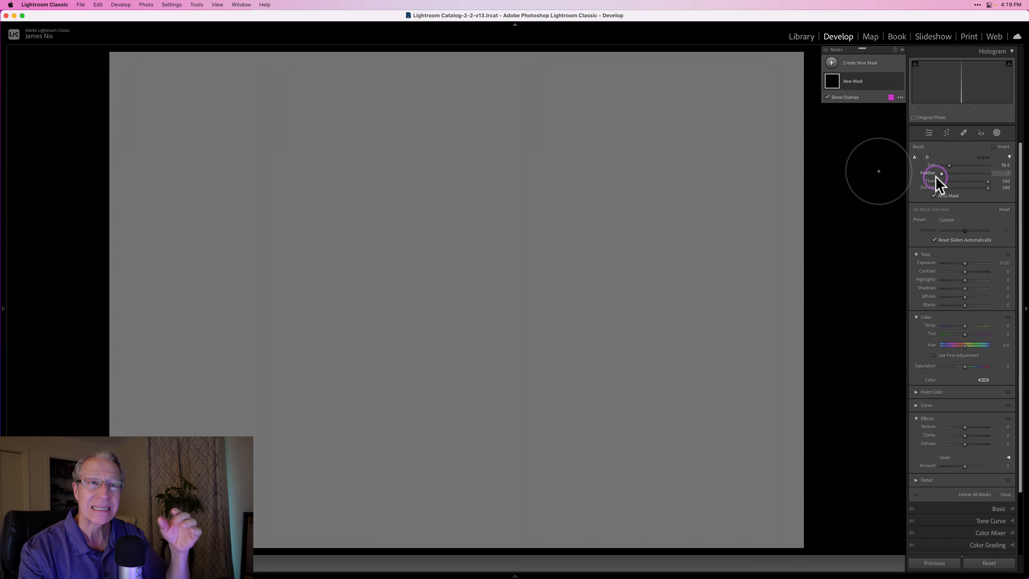
left_click_drag(937, 184, 1005, 174)
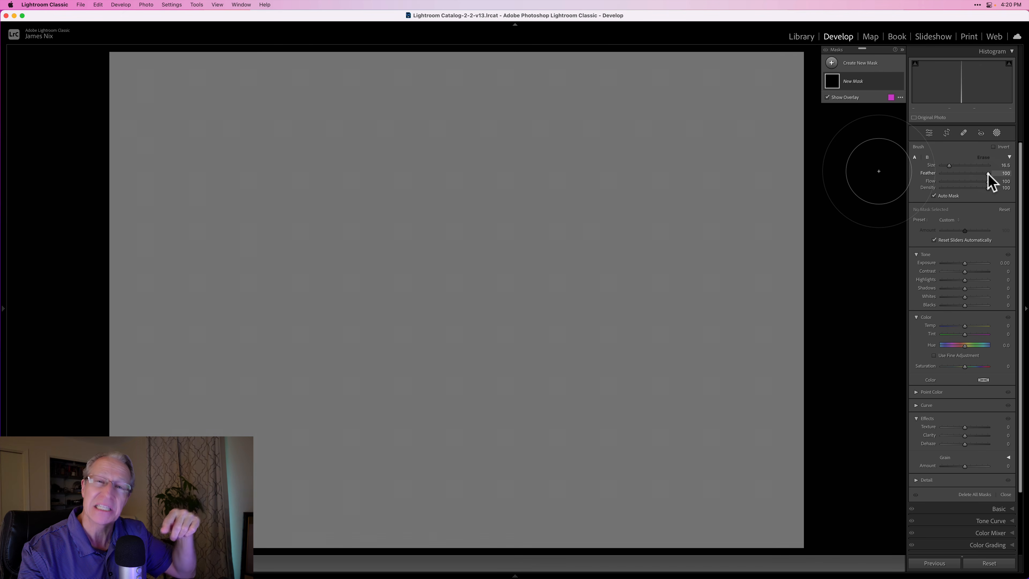
- Try the brush density at 50 with flow kept at 100, and return the density to 100
left_click(987, 180)
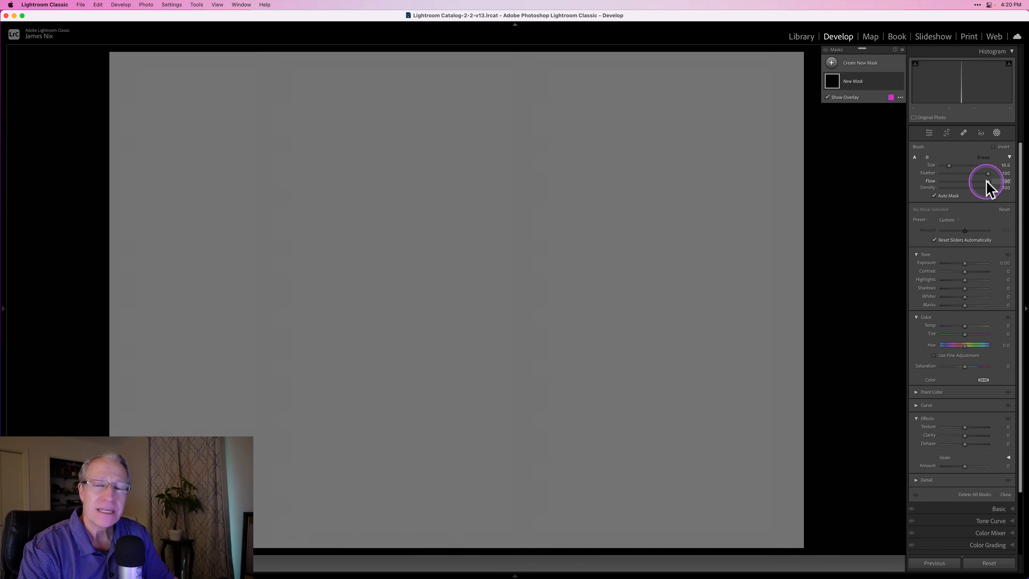
left_click(986, 181)
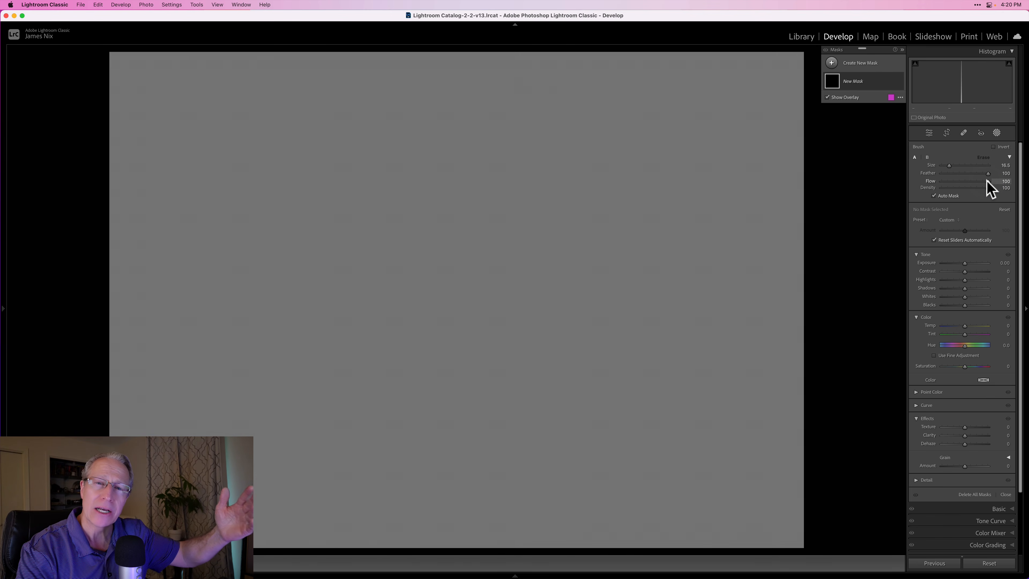
left_click(987, 181)
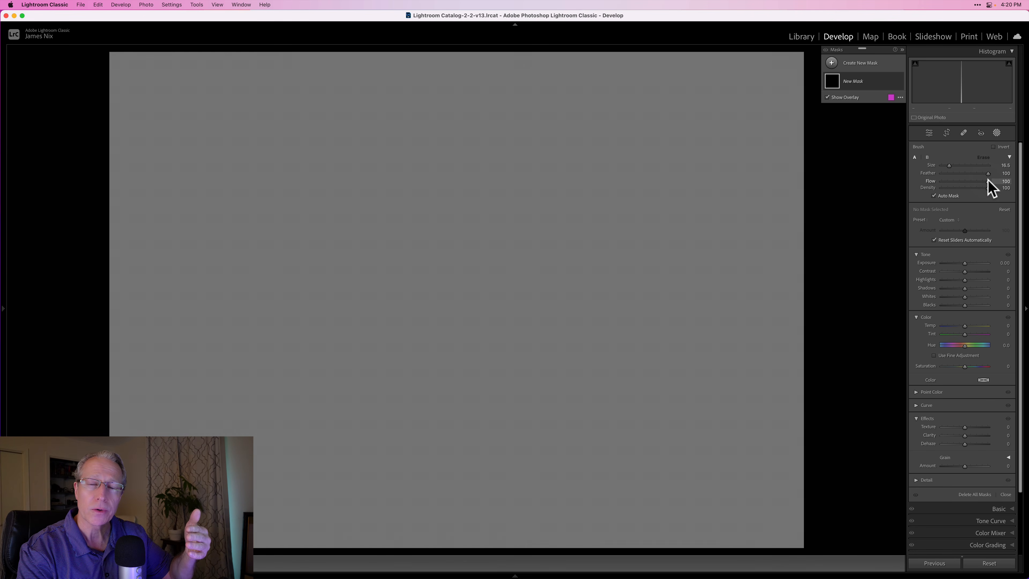
left_click(989, 188)
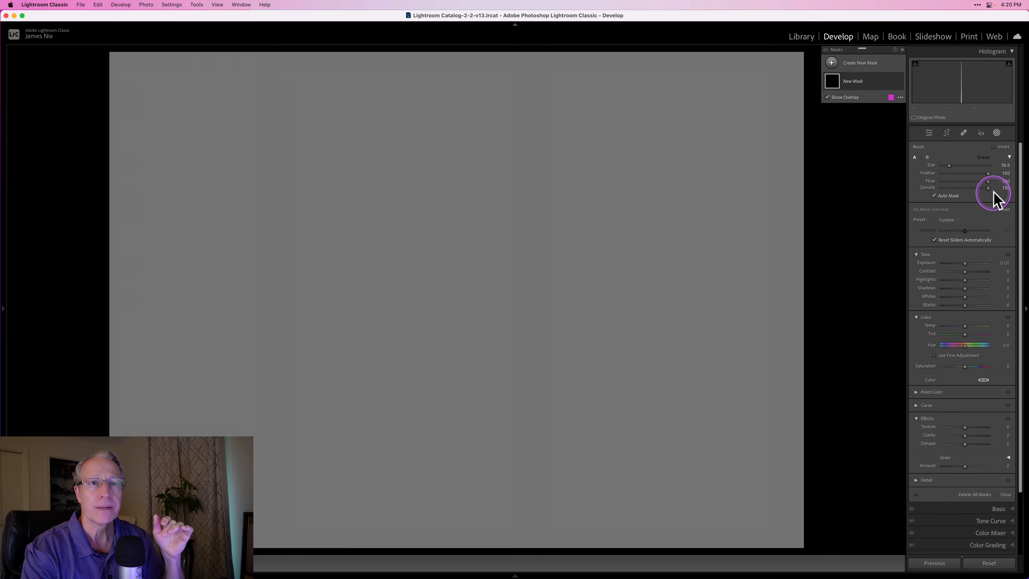
left_click(988, 188)
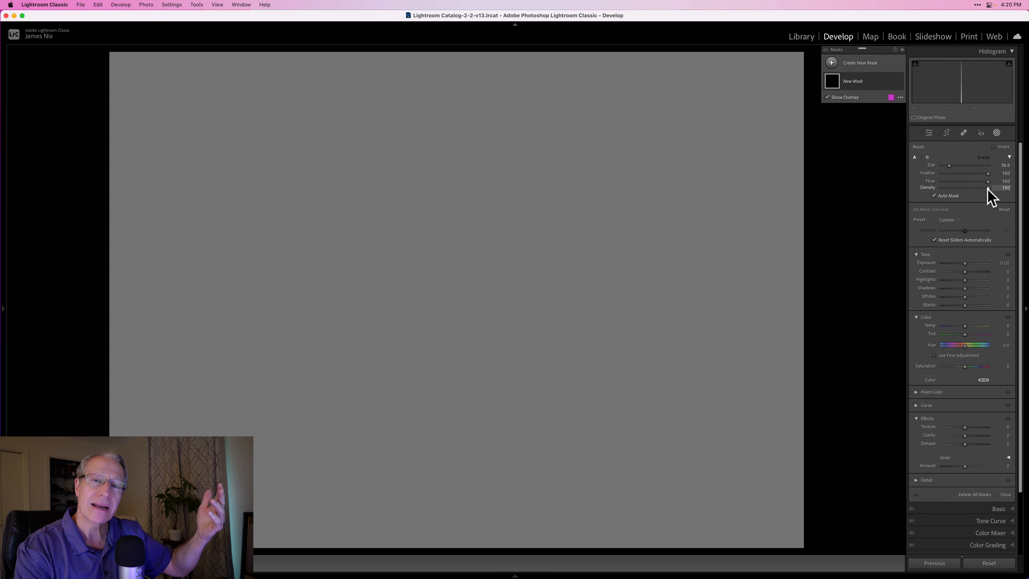
left_click_drag(988, 188, 964, 189)
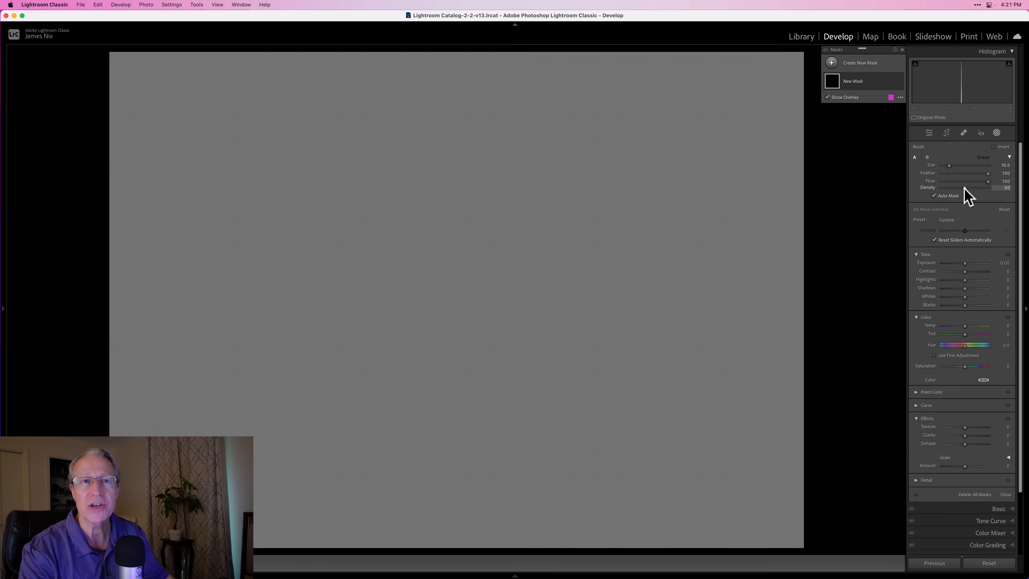
left_click_drag(964, 188, 993, 190)
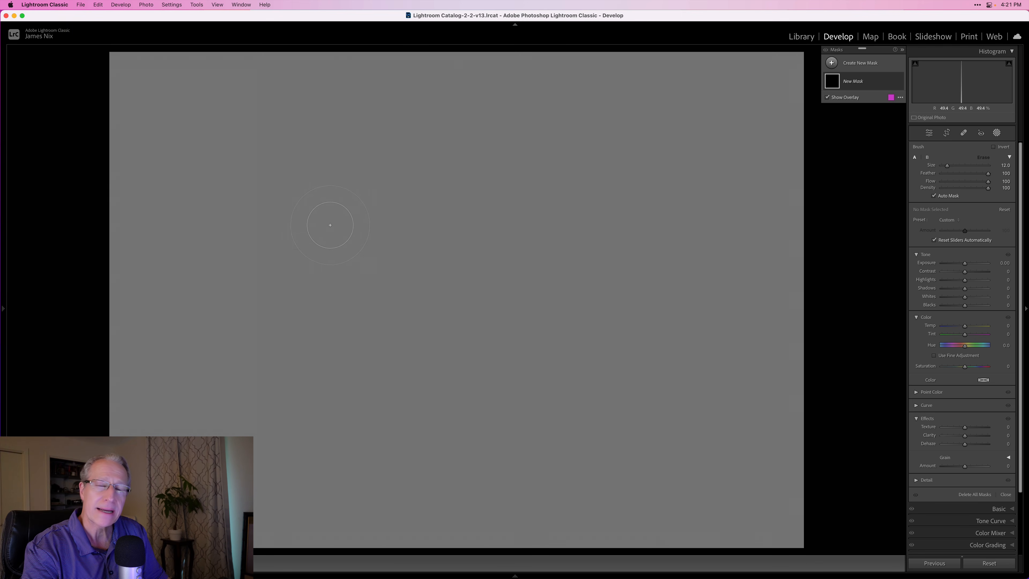
- With a size 17 brush and exposure at -4.00, paint a wide soft-edged stroke across the upper left of the image
key("bracketright")
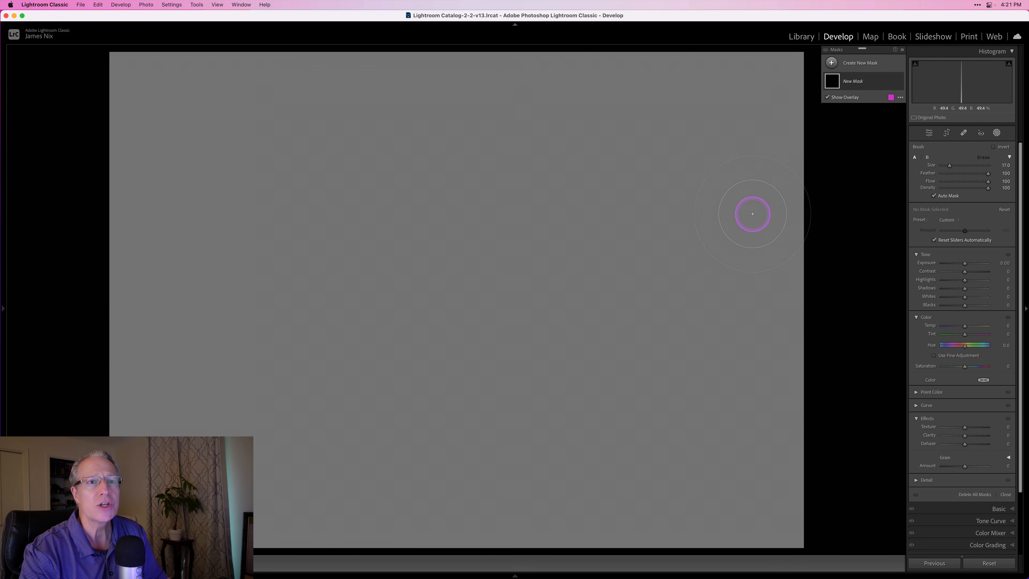
left_click_drag(965, 263, 914, 263)
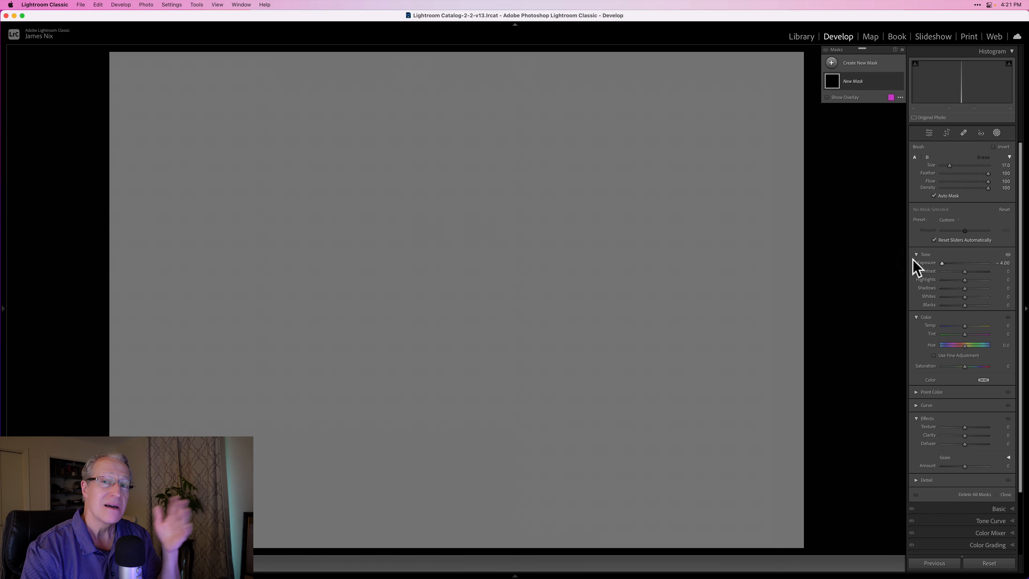
left_click_drag(223, 178, 331, 178)
mouse_move(458, 182)
left_mouse_down()
mouse_move(217, 186)
mouse_move(437, 174)
mouse_move(254, 178)
mouse_move(407, 176)
mouse_move(265, 175)
mouse_move(381, 168)
left_mouse_up()
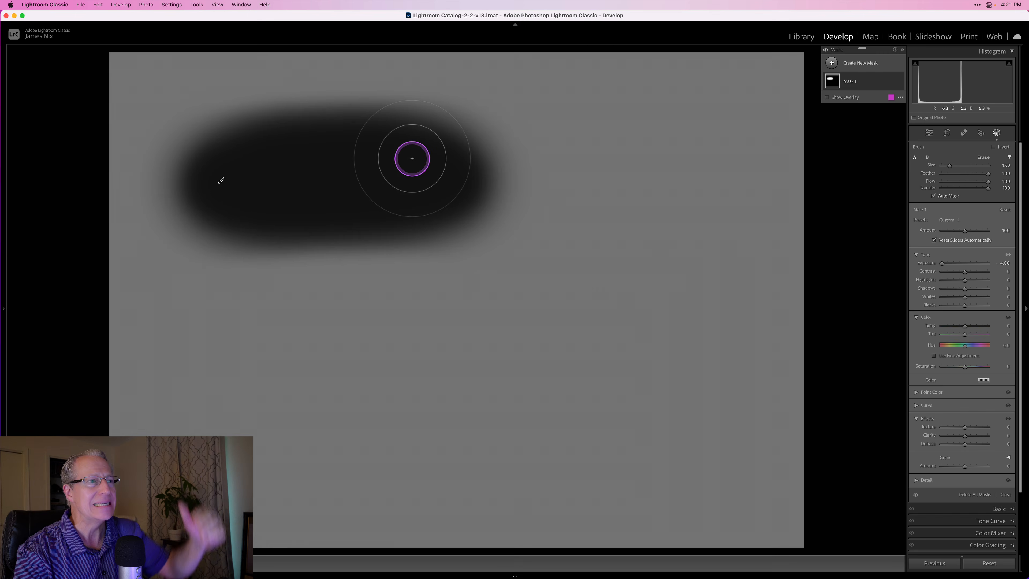
- With feather at 0, paint a hard-edged stroke below the soft one at flow 100 and a built-up stroke at the upper right at flow 50
left_click_drag(1003, 181, 875, 177)
left_click_drag(215, 350, 498, 351)
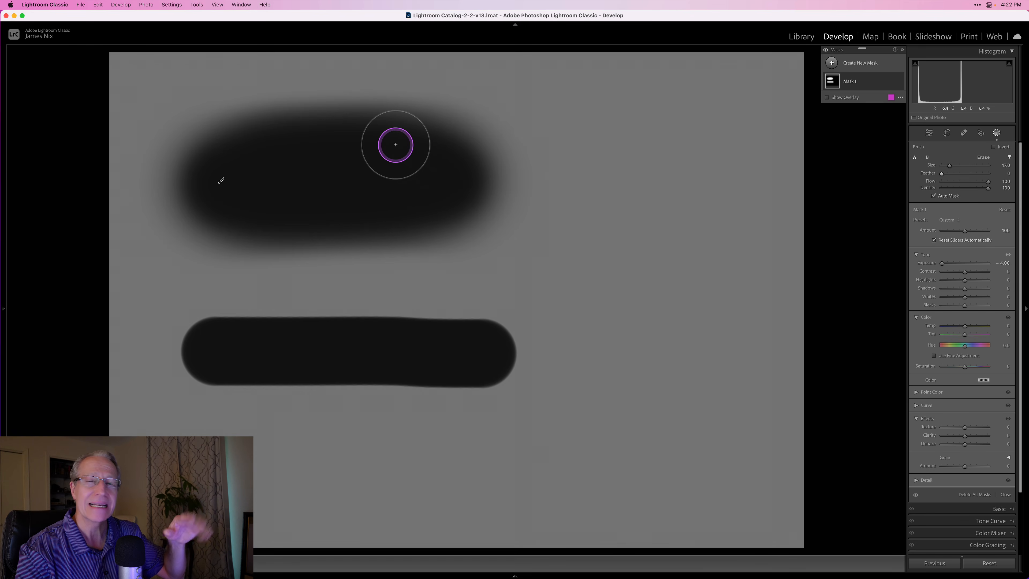
left_click(965, 182)
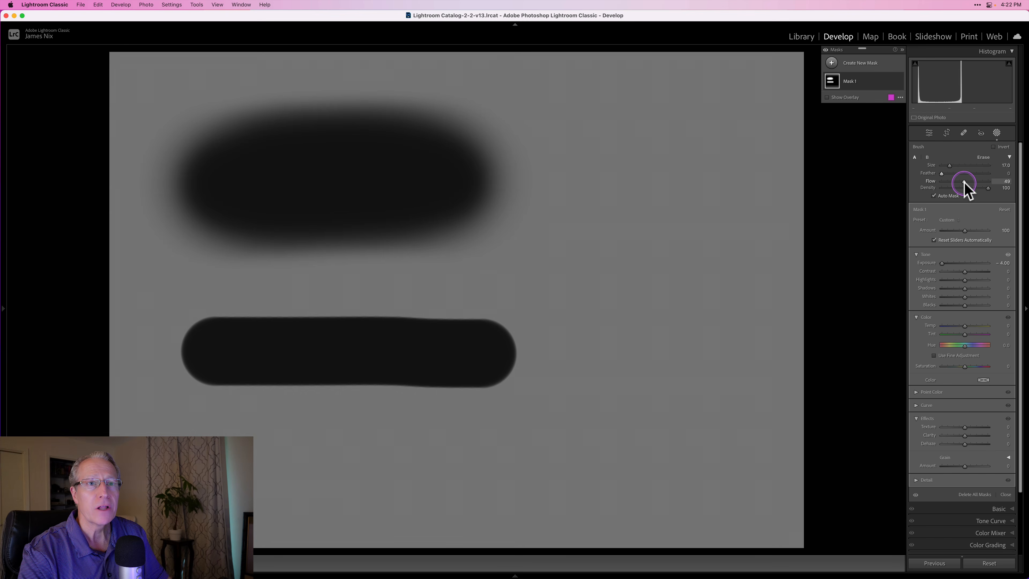
left_click_drag(588, 209, 719, 205)
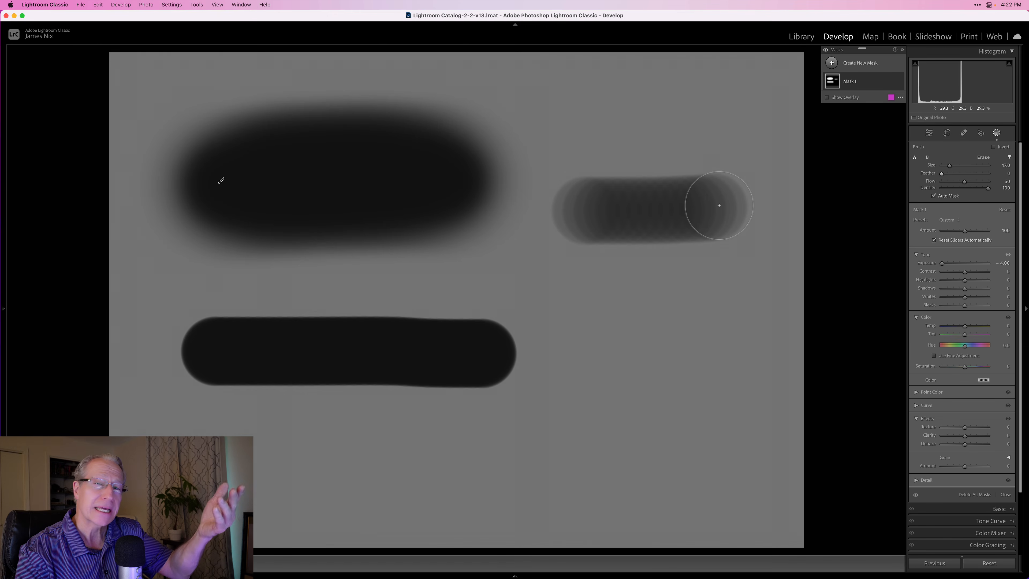
mouse_move(712, 204)
left_mouse_down()
mouse_move(601, 218)
mouse_move(723, 214)
mouse_move(588, 217)
mouse_move(729, 218)
mouse_move(603, 215)
mouse_move(721, 212)
mouse_move(641, 210)
left_mouse_up()
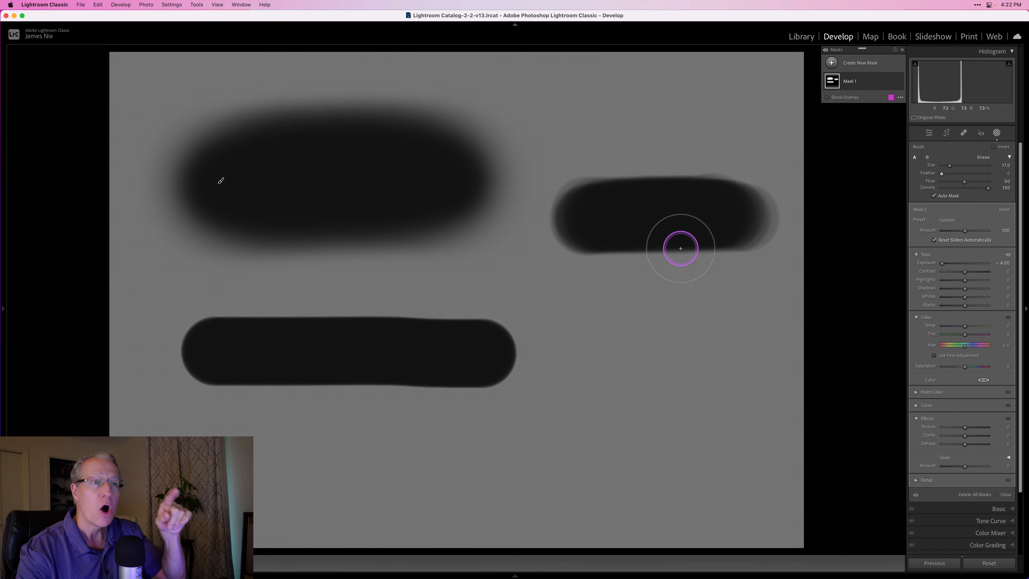
- Set the feather to 100 and paint an overlapping soft stroke beneath the upper-right one, keeping flow at 50
left_click_drag(956, 173, 988, 173)
left_click_drag(611, 334, 738, 331)
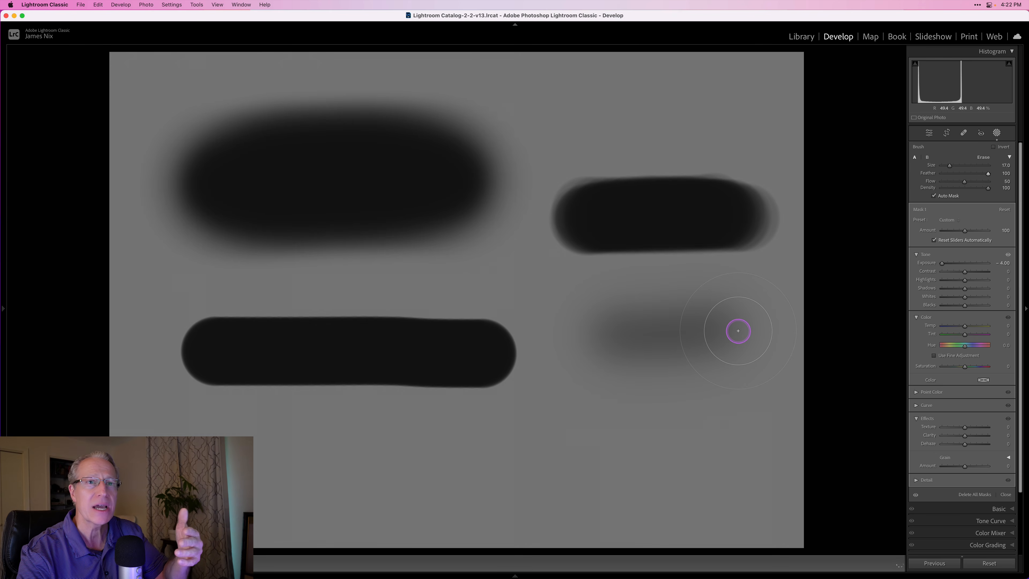
mouse_move(735, 331)
left_mouse_down()
mouse_move(652, 334)
mouse_move(798, 332)
mouse_move(639, 340)
mouse_move(732, 334)
mouse_move(597, 331)
mouse_move(747, 327)
mouse_move(614, 323)
mouse_move(735, 325)
mouse_move(655, 328)
mouse_move(707, 314)
mouse_move(684, 303)
mouse_move(665, 314)
mouse_move(700, 318)
mouse_move(661, 320)
mouse_move(733, 313)
mouse_move(637, 323)
mouse_move(676, 327)
left_mouse_up()
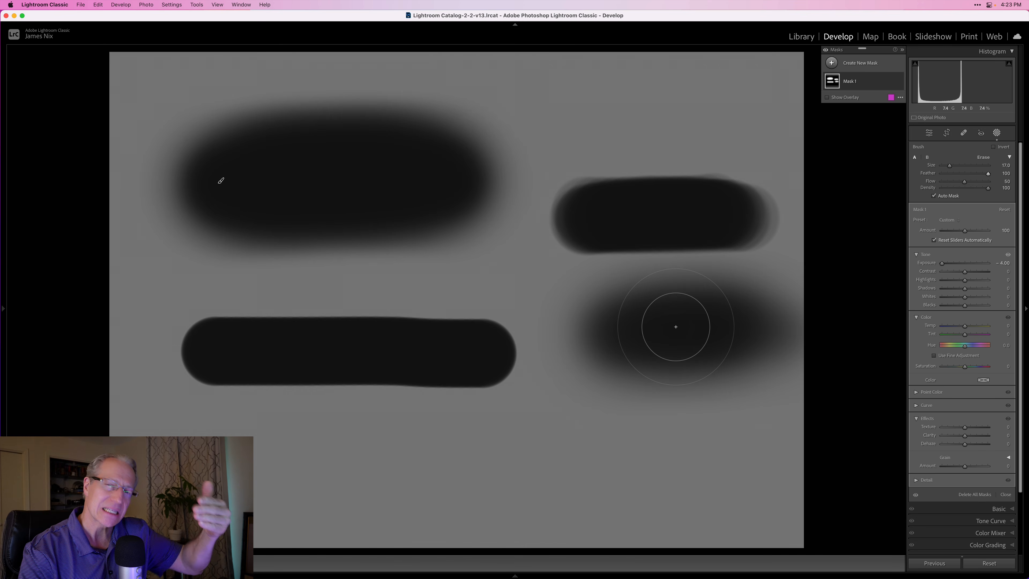
- Set the brush density to 50 and flow to 100, and paint a soft stroke along the lower left of the image
left_click(965, 187)
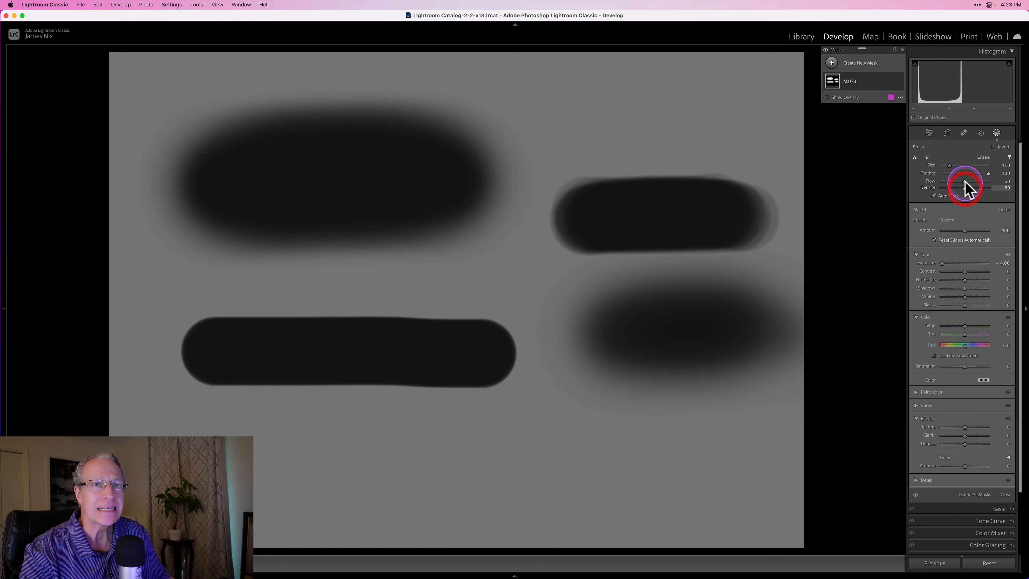
left_click_drag(964, 181, 1017, 186)
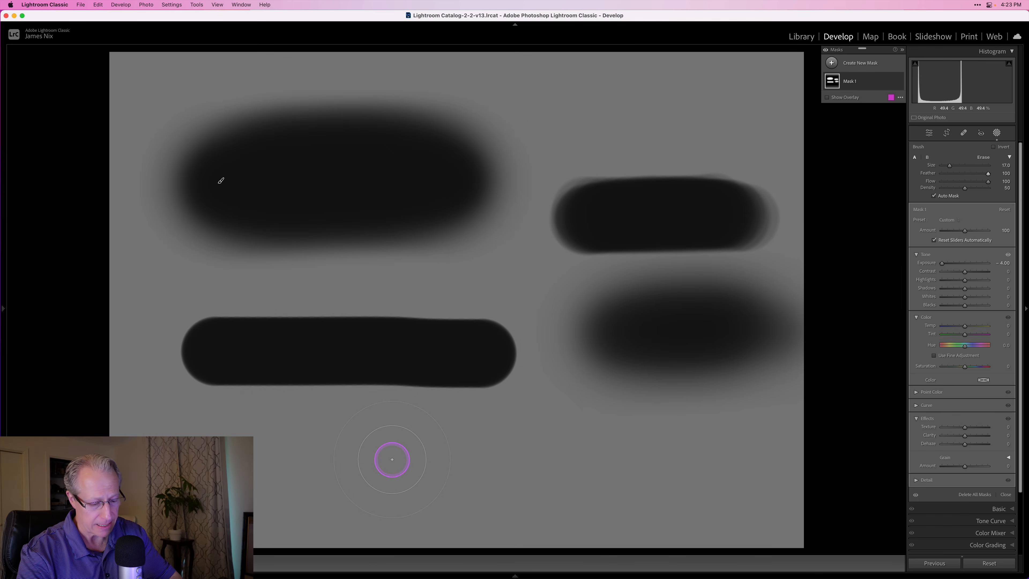
mouse_move(268, 471)
left_mouse_down()
mouse_move(449, 461)
mouse_move(247, 466)
mouse_move(473, 465)
mouse_move(275, 462)
mouse_move(471, 459)
mouse_move(341, 448)
mouse_move(327, 460)
mouse_move(445, 457)
mouse_move(255, 461)
mouse_move(426, 460)
mouse_move(292, 454)
mouse_move(447, 450)
mouse_move(269, 451)
mouse_move(398, 458)
mouse_move(240, 470)
mouse_move(392, 467)
mouse_move(282, 464)
mouse_move(384, 462)
mouse_move(296, 469)
mouse_move(372, 468)
mouse_move(294, 454)
mouse_move(349, 457)
mouse_move(269, 458)
mouse_move(415, 466)
mouse_move(279, 452)
mouse_move(419, 452)
mouse_move(249, 467)
mouse_move(288, 456)
left_mouse_up()
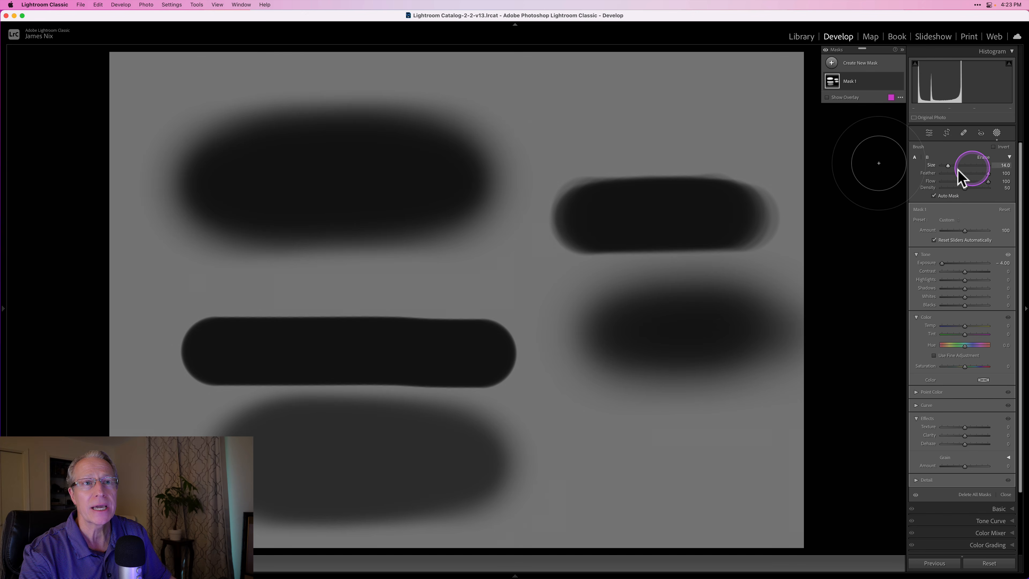
- Set the feather to 0 and, with a size 14 brush at density 50, paint overlapping hard-edged strokes at the lower right of the image
left_click_drag(987, 174, 885, 180)
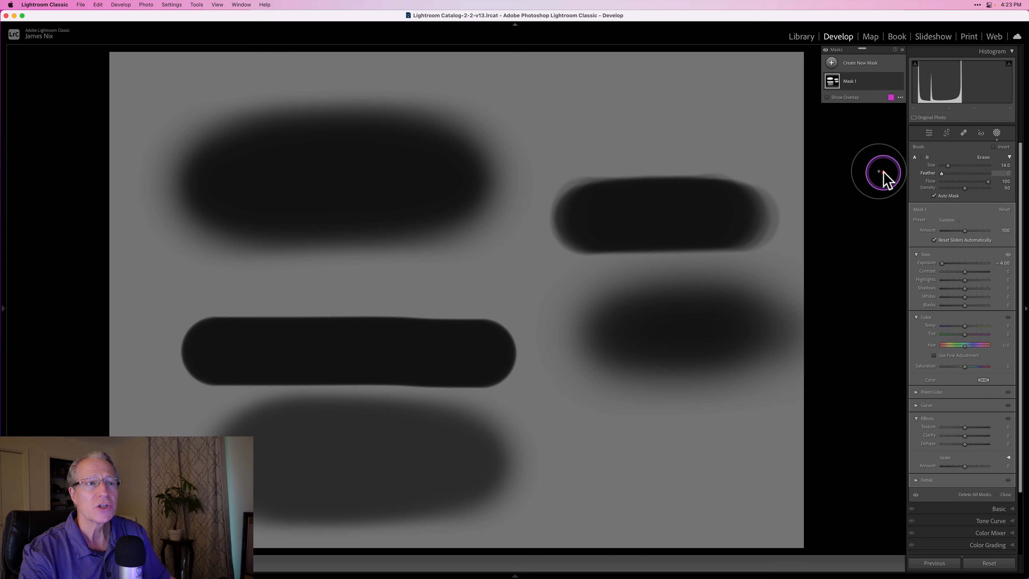
left_click(614, 470)
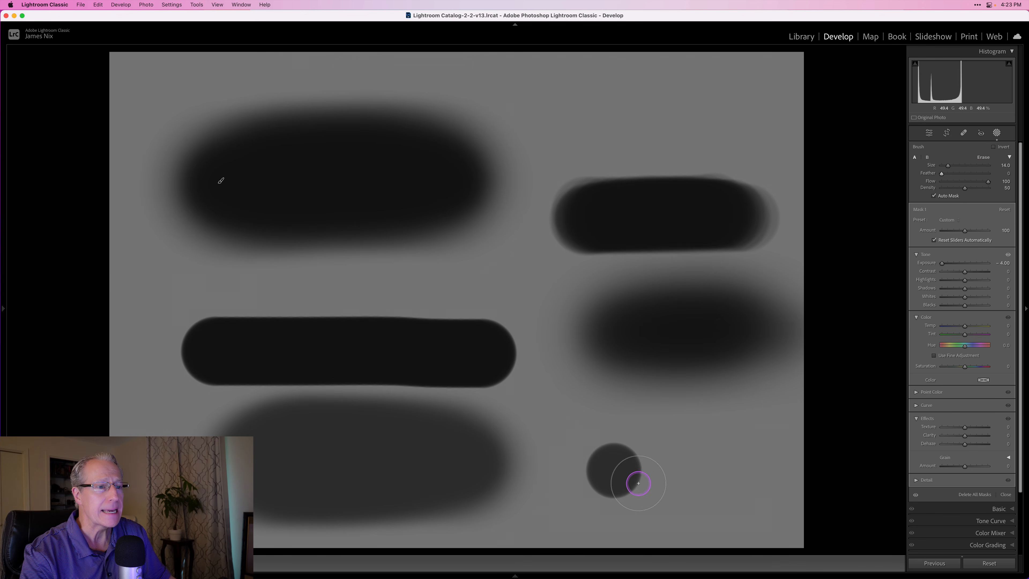
left_click(712, 455, "shift")
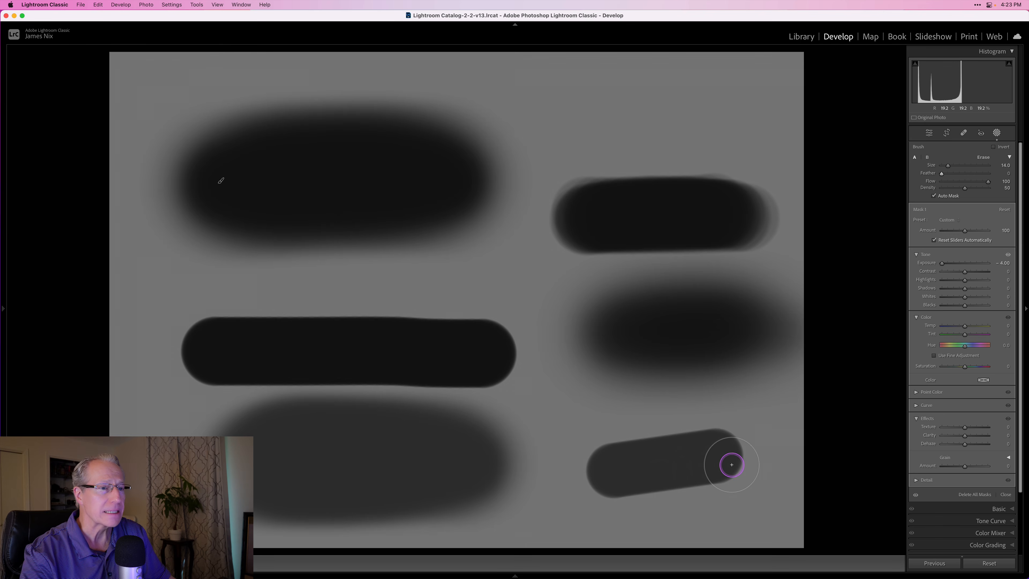
mouse_move(726, 468)
left_mouse_down()
mouse_move(657, 470)
mouse_move(727, 467)
left_mouse_up()
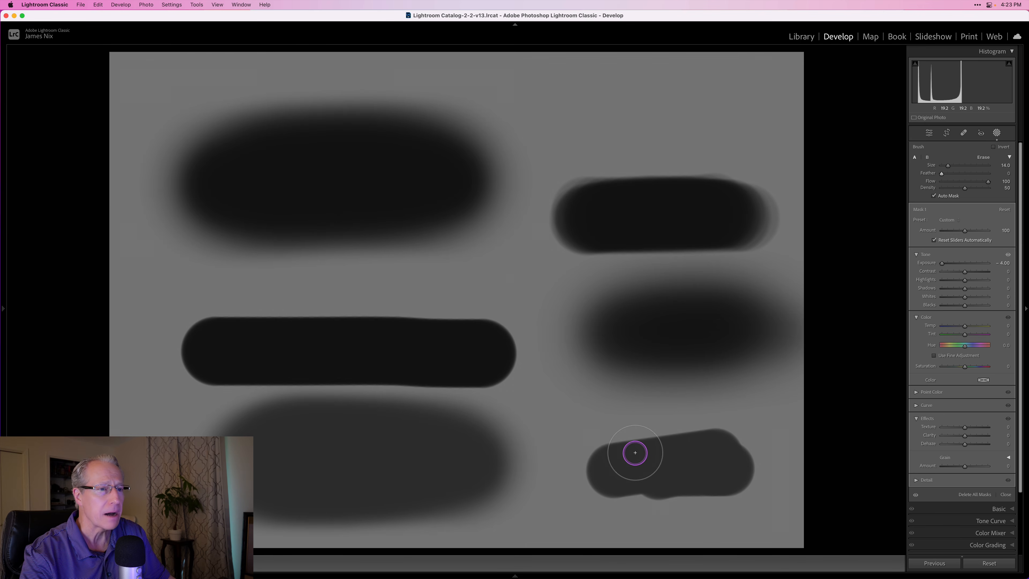
left_click_drag(635, 452, 718, 450)
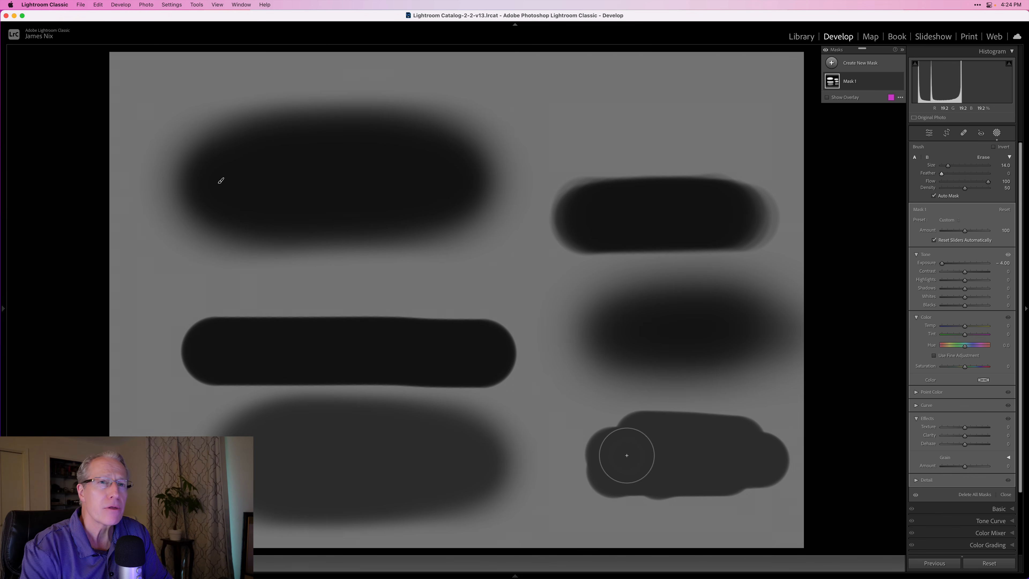
- Try inverting the brush mask and revert the inversion
left_click(993, 147)
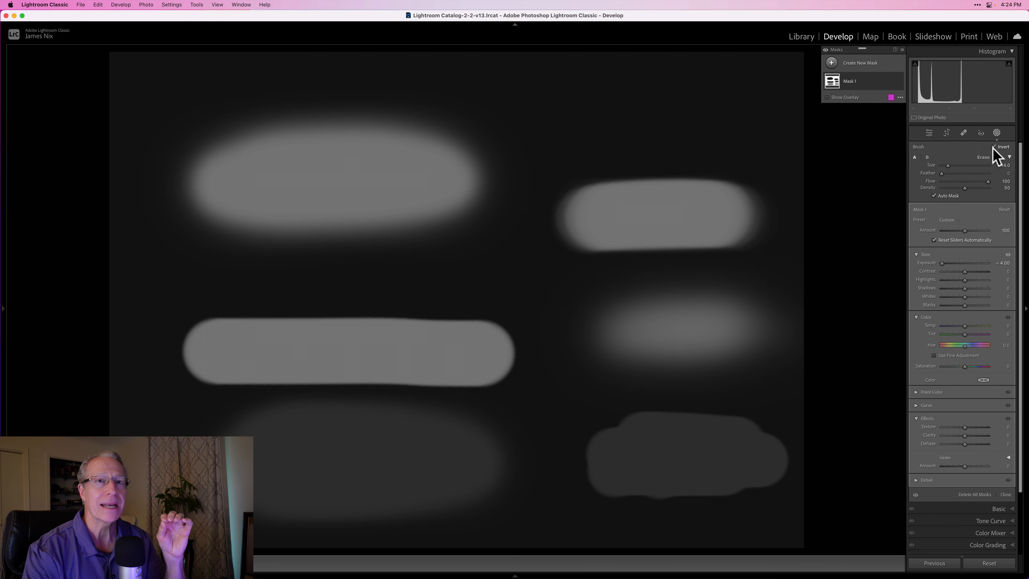
left_click(993, 147)
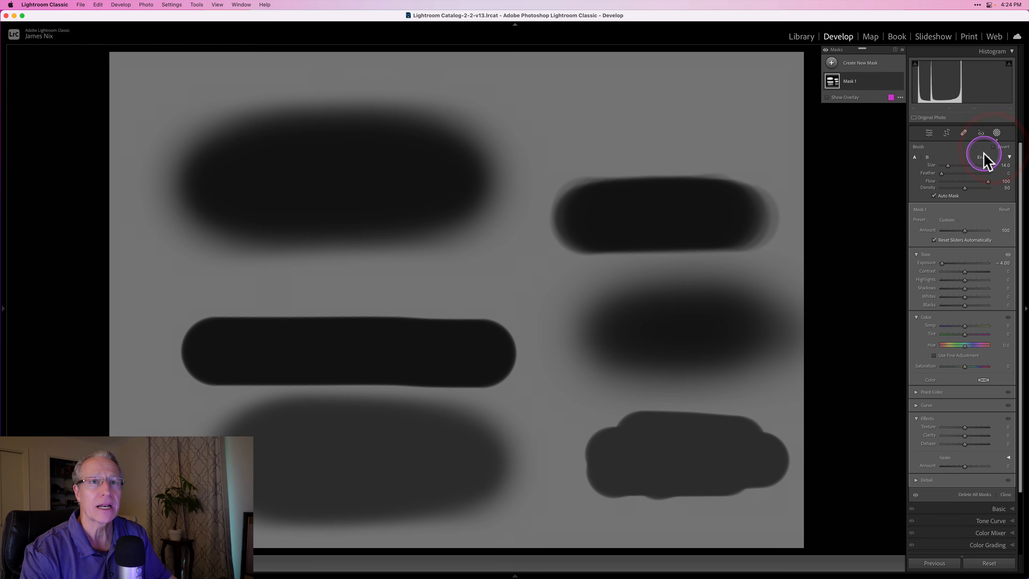
- Erase the upper-right stroke with the Erase brush, and partly erase the top of the soft stroke beneath it at flow 17
mouse_move(581, 194)
left_mouse_down()
mouse_move(696, 191)
mouse_move(528, 192)
mouse_move(726, 167)
mouse_move(705, 170)
mouse_move(805, 217)
mouse_move(603, 225)
mouse_move(765, 238)
mouse_move(553, 236)
mouse_move(658, 234)
mouse_move(666, 253)
mouse_move(754, 266)
left_mouse_up()
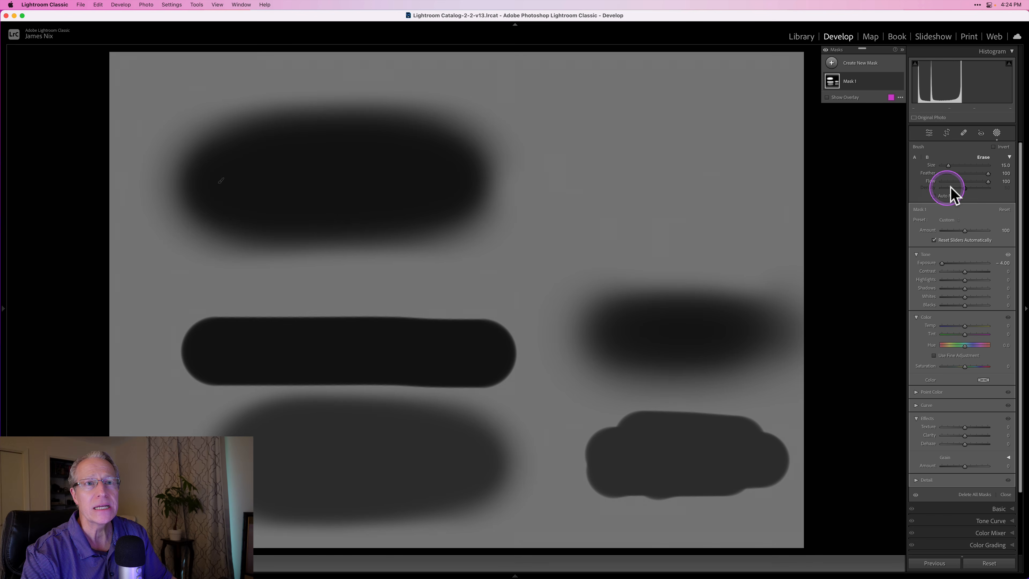
left_click_drag(945, 181, 949, 181)
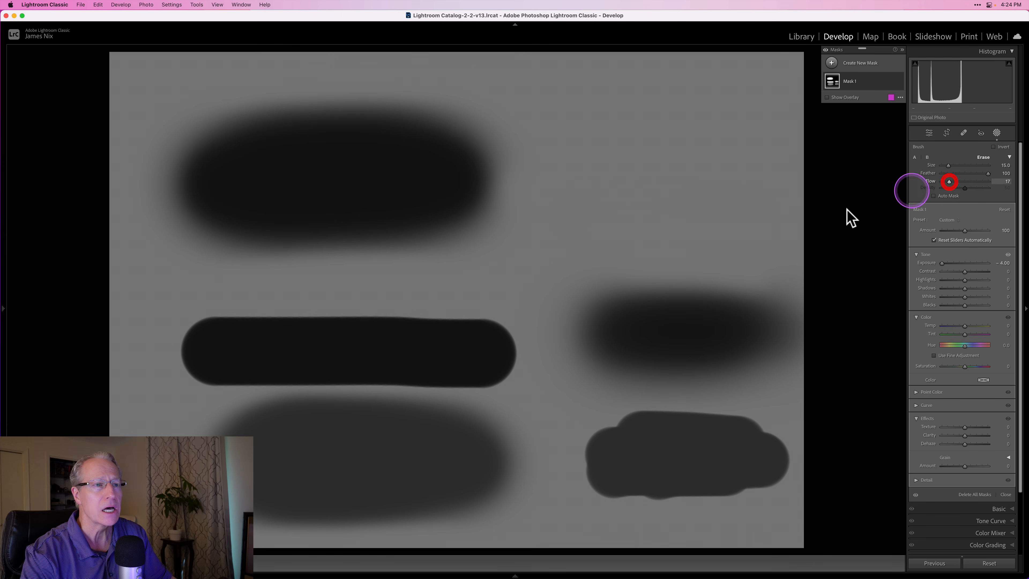
left_click_drag(584, 309, 688, 301)
mouse_move(689, 301)
left_mouse_down()
mouse_move(748, 314)
mouse_move(722, 311)
left_mouse_up()
left_click(942, 194)
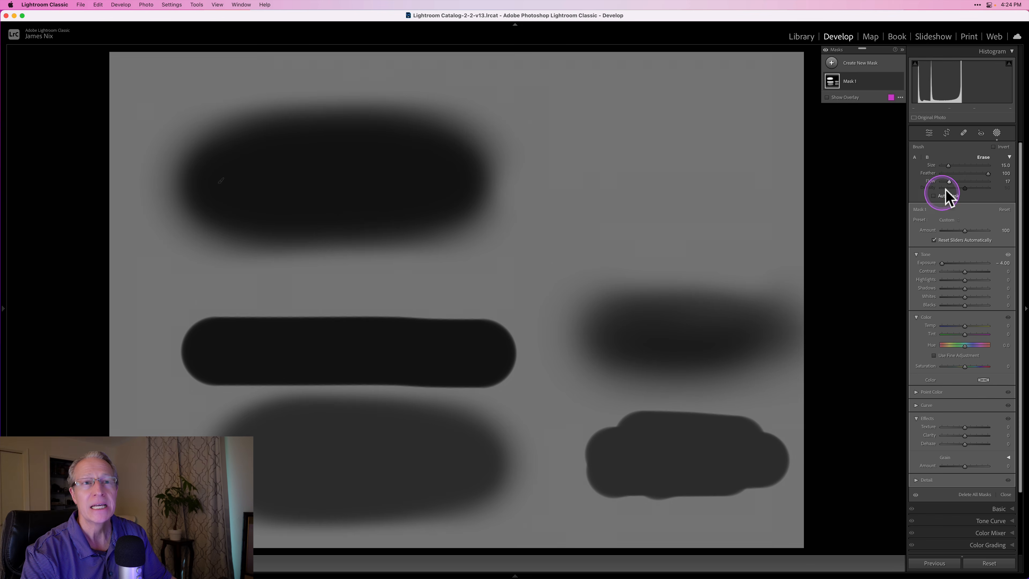
- Erase the two remaining strokes on the image's right side with the Erase brush at flow 100, and delete the brush mask
left_click_drag(951, 183, 1023, 188)
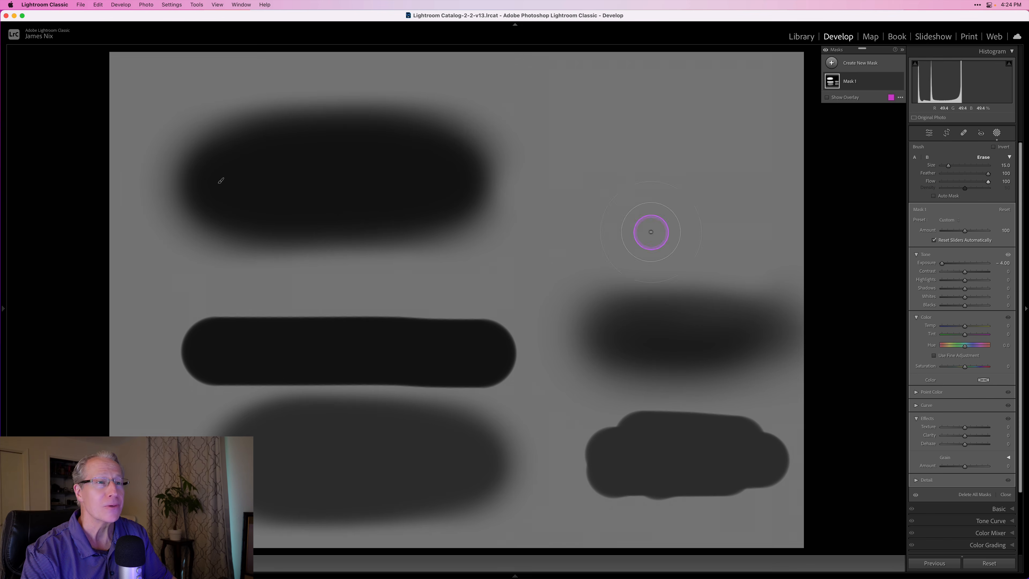
mouse_move(598, 289)
left_mouse_down()
mouse_move(781, 292)
mouse_move(875, 359)
mouse_move(583, 361)
mouse_move(612, 403)
mouse_move(772, 436)
mouse_move(788, 429)
mouse_move(609, 480)
mouse_move(645, 509)
left_mouse_up()
left_click(890, 81)
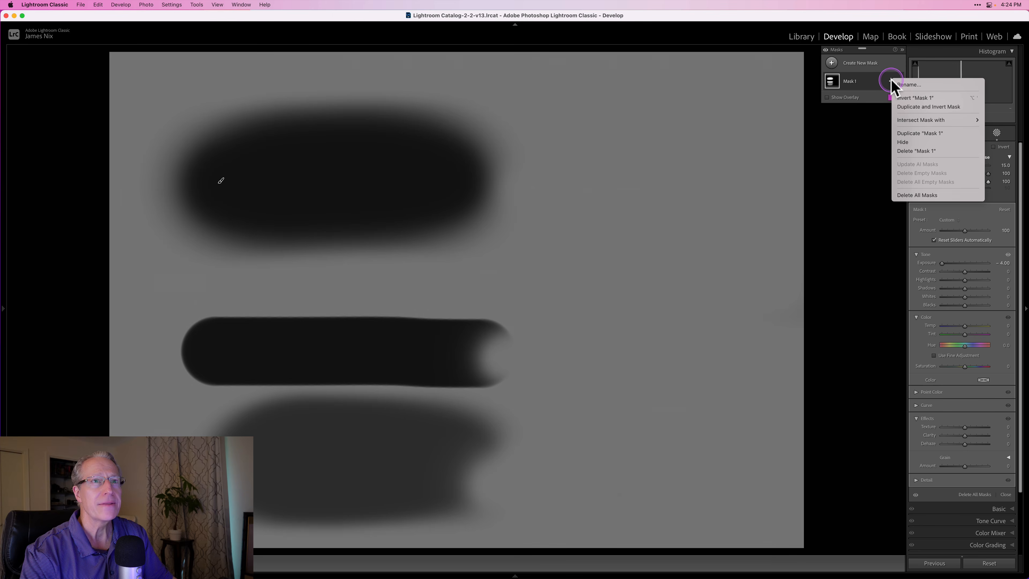
left_click(915, 151)
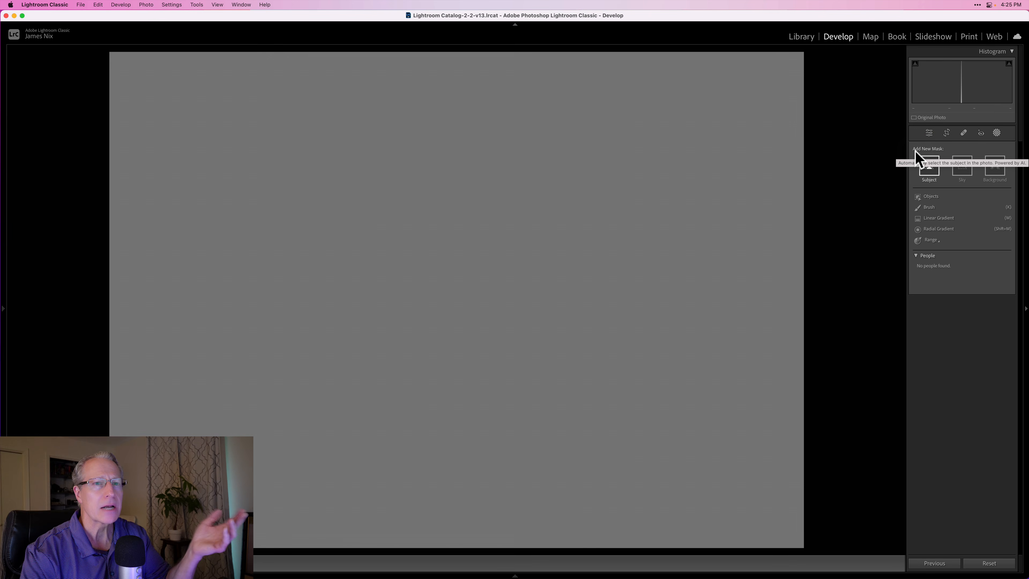
- Create a Linear Gradient mask that covers the bottom of the image and fades out upward to just above the middle
left_click(935, 218)
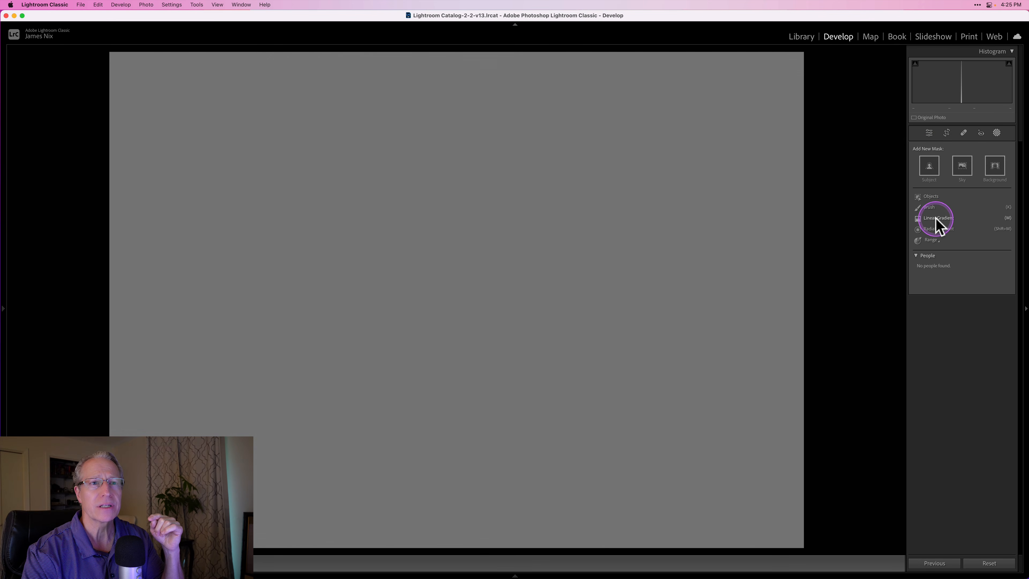
left_click(935, 217)
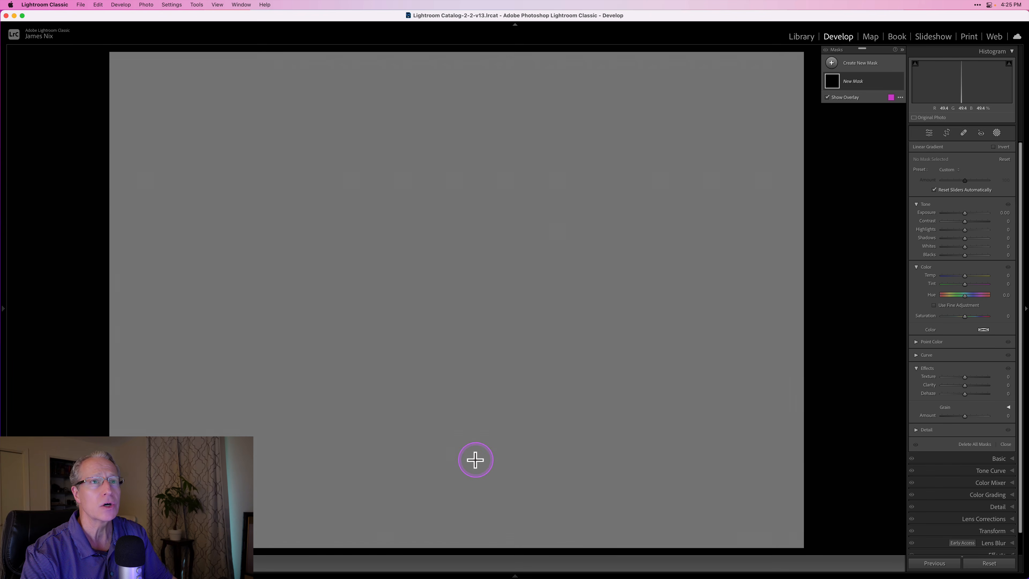
left_click_drag(474, 463, 495, 250)
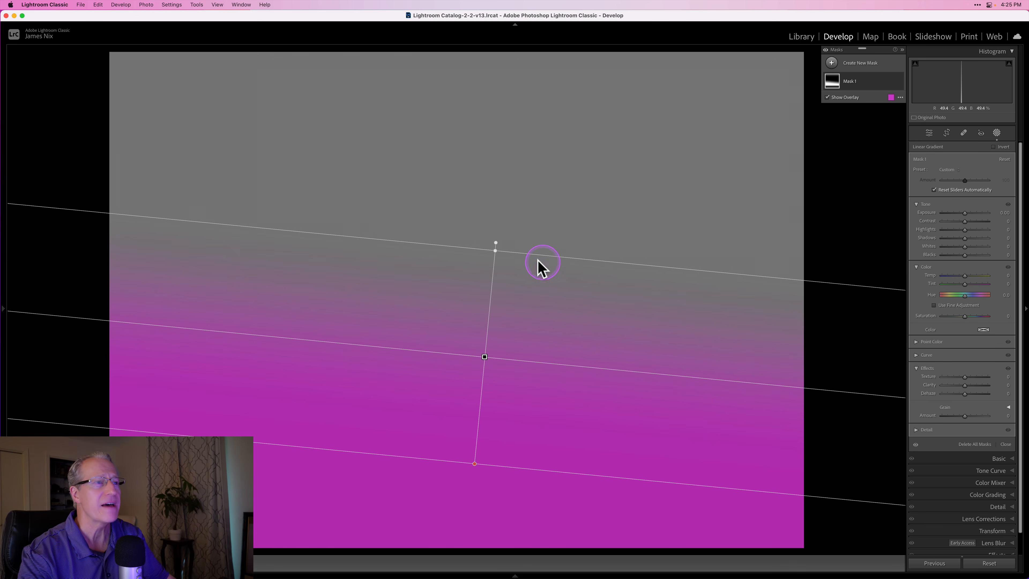
- Narrow the linear gradient's transition to a hard edge and rotate it to a steeper downward slope toward the image's right side
left_click_drag(533, 256, 511, 443)
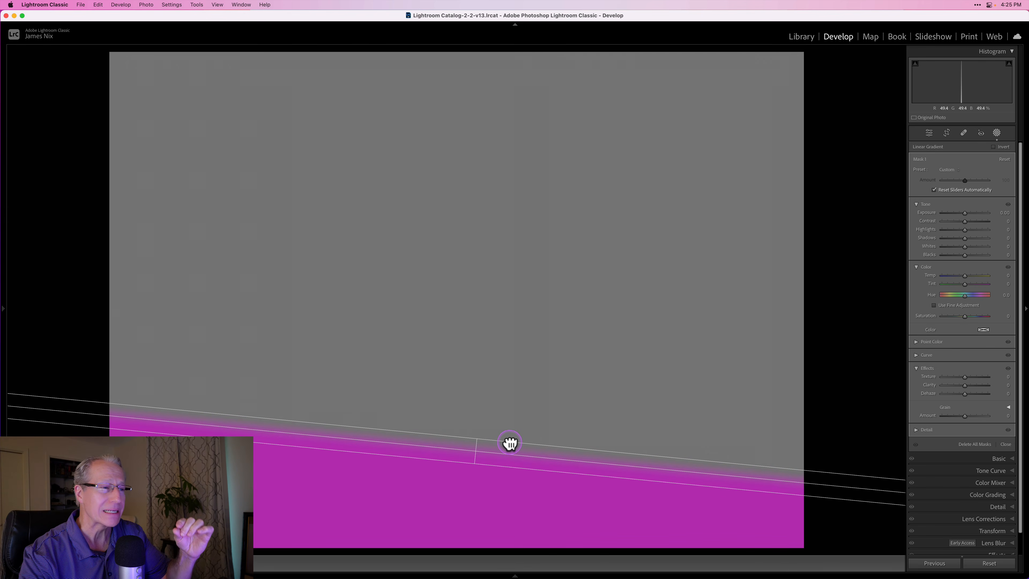
left_click_drag(510, 443, 505, 406)
left_click(777, 427)
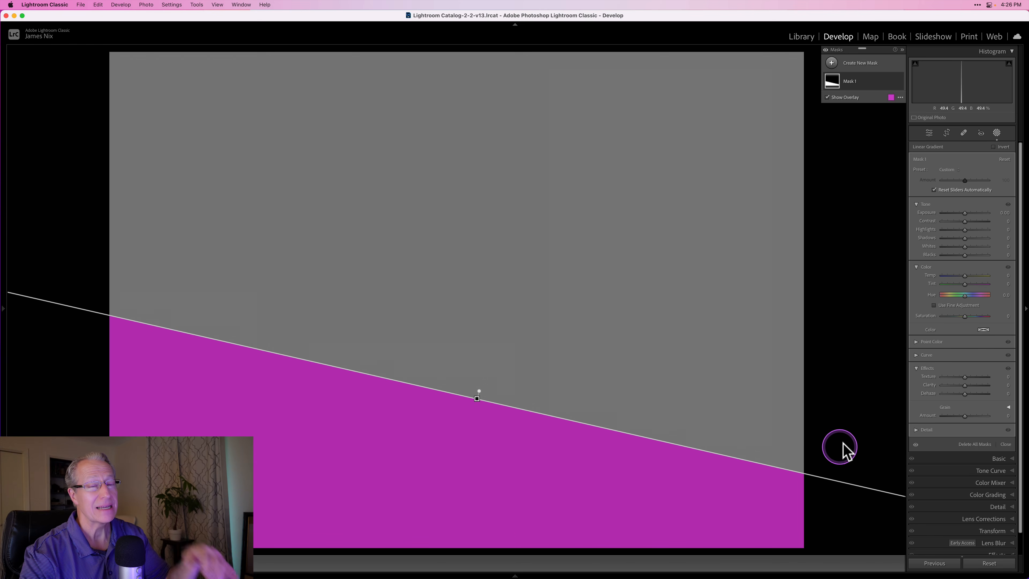
- Set the linear gradient mask's exposure to -4.00, move the gradient upward, and widen its transition to a short fade
left_click_drag(961, 206, 918, 211)
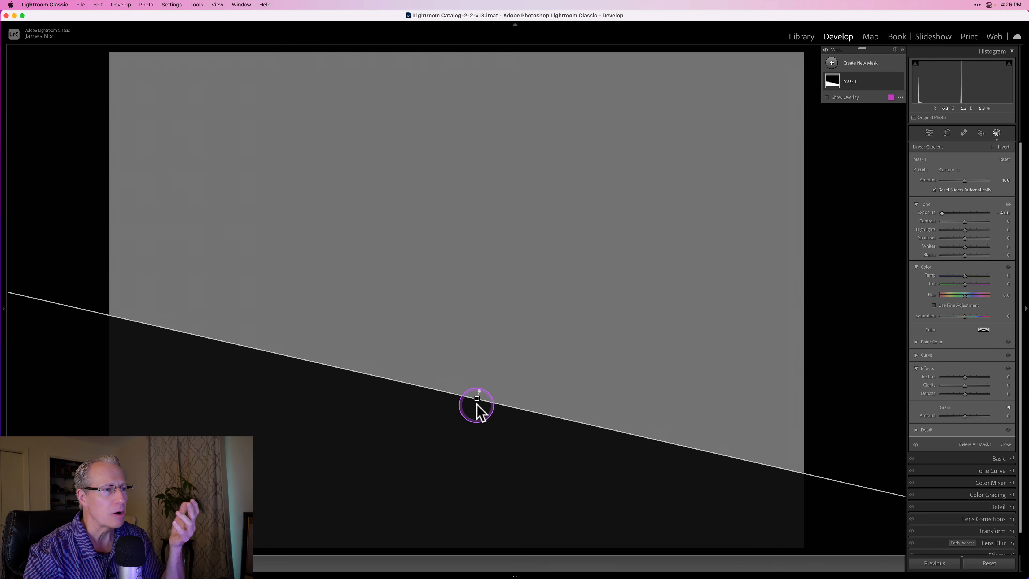
mouse_move(478, 402)
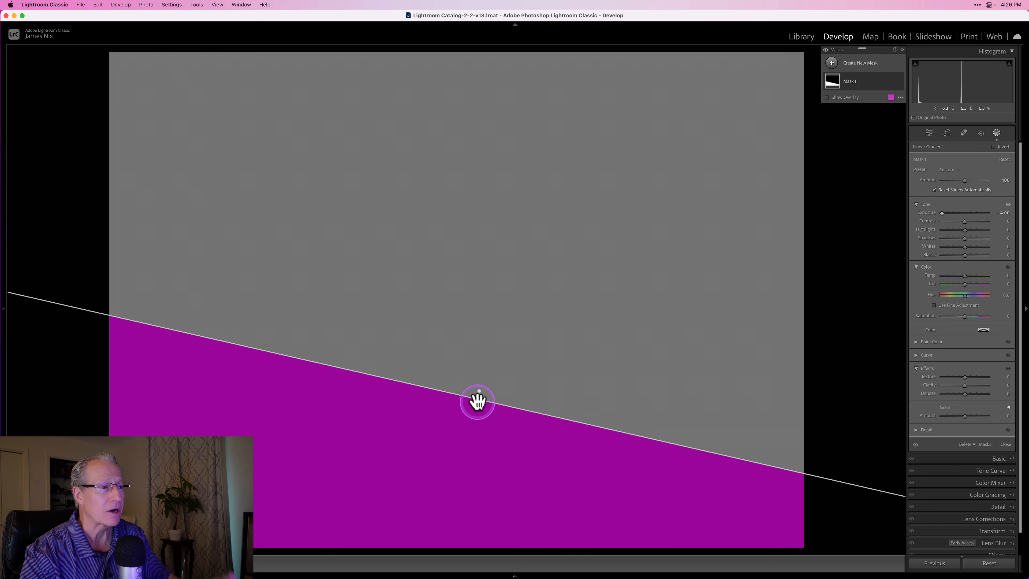
left_click_drag(477, 401, 481, 354)
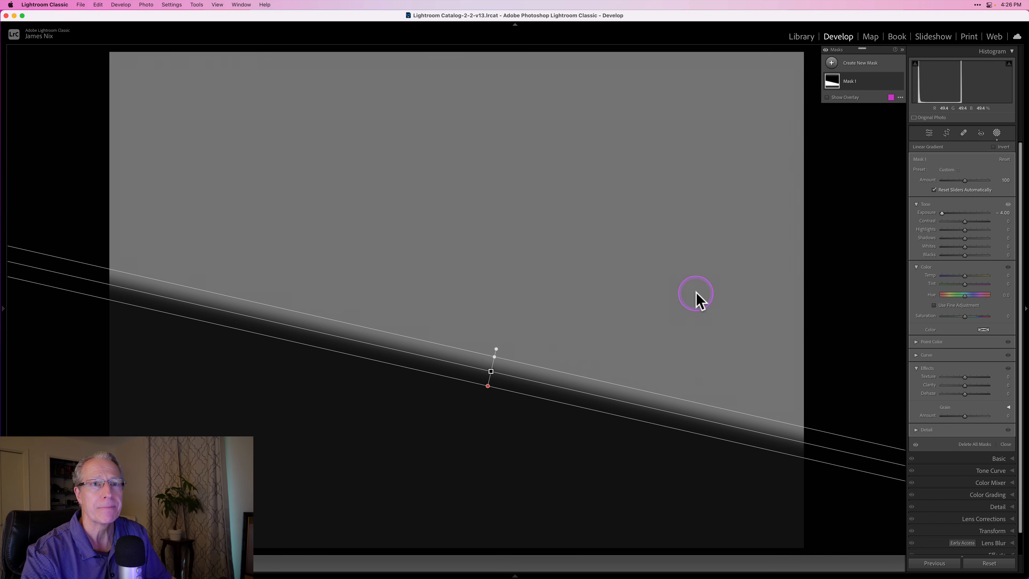
- Try lower and maximum Amount values on the linear gradient mask, and reset the Amount to 100
mouse_move(965, 180)
left_mouse_down()
mouse_move(950, 181)
mouse_move(959, 189)
left_mouse_up()
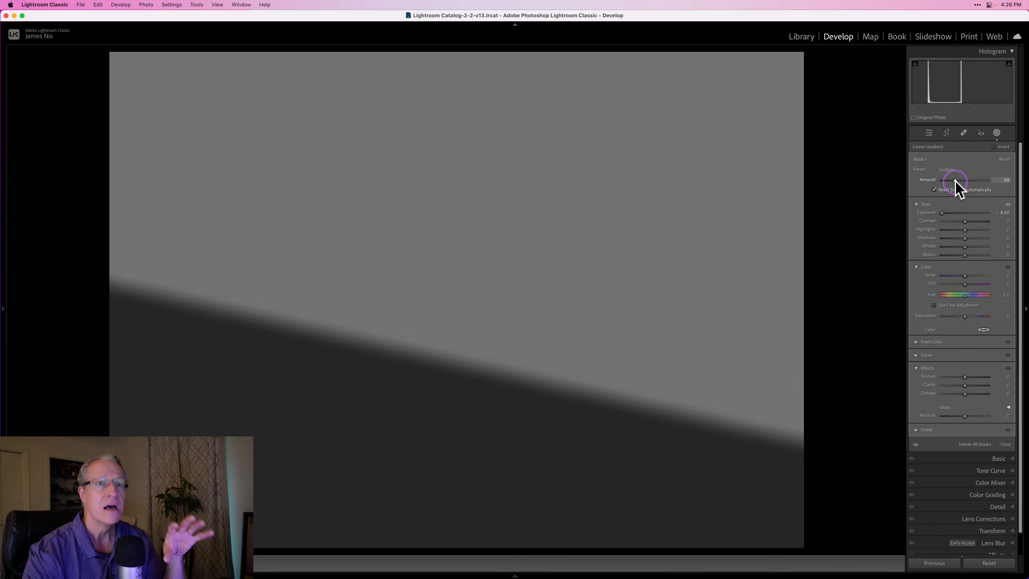
left_click_drag(962, 182, 964, 183)
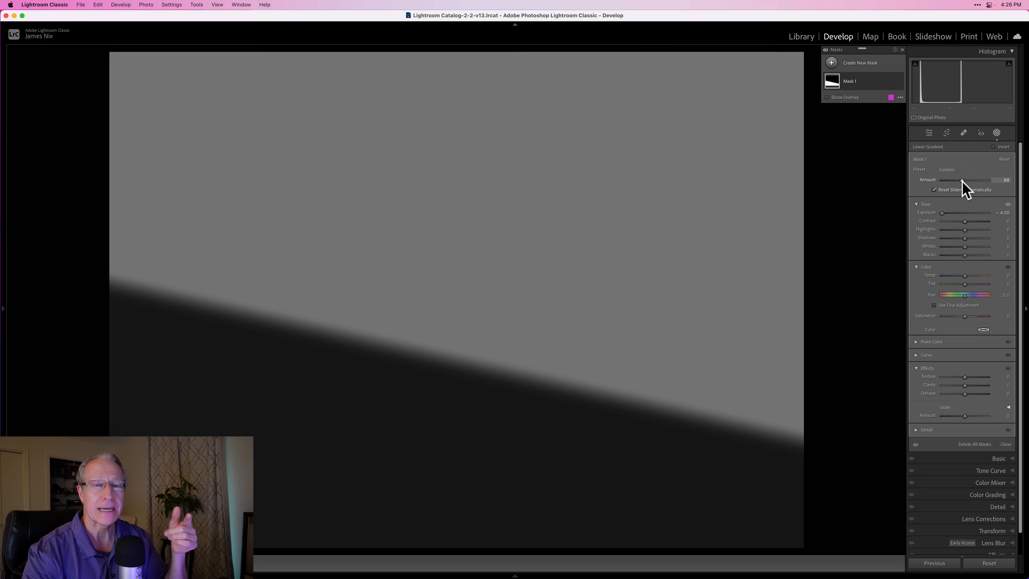
left_click_drag(963, 181, 1003, 182)
double_click(974, 180)
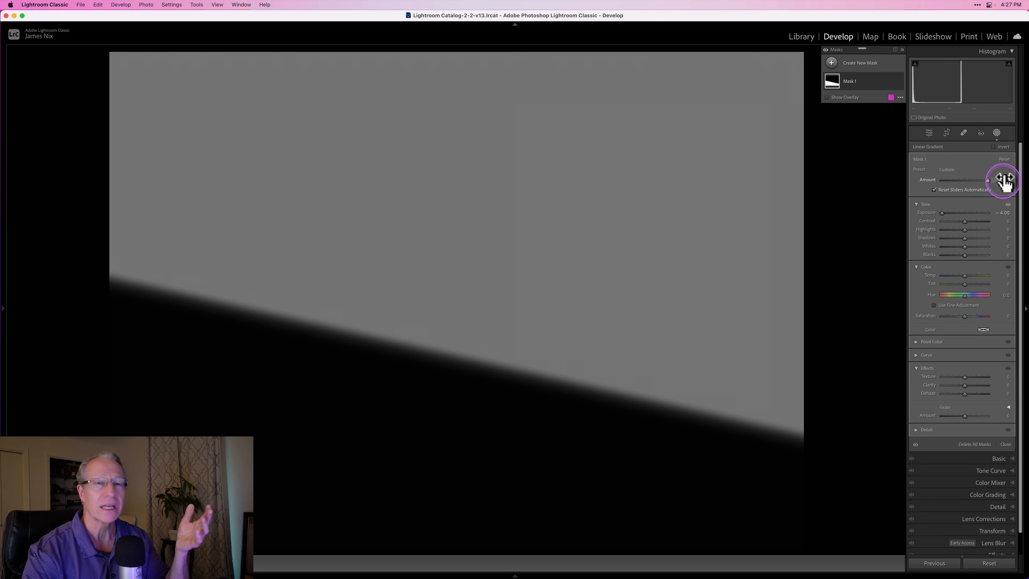
double_click(967, 181)
- Delete all masks and draw a wide elliptical Radial Gradient mask around the center of the image
right_click(891, 81)
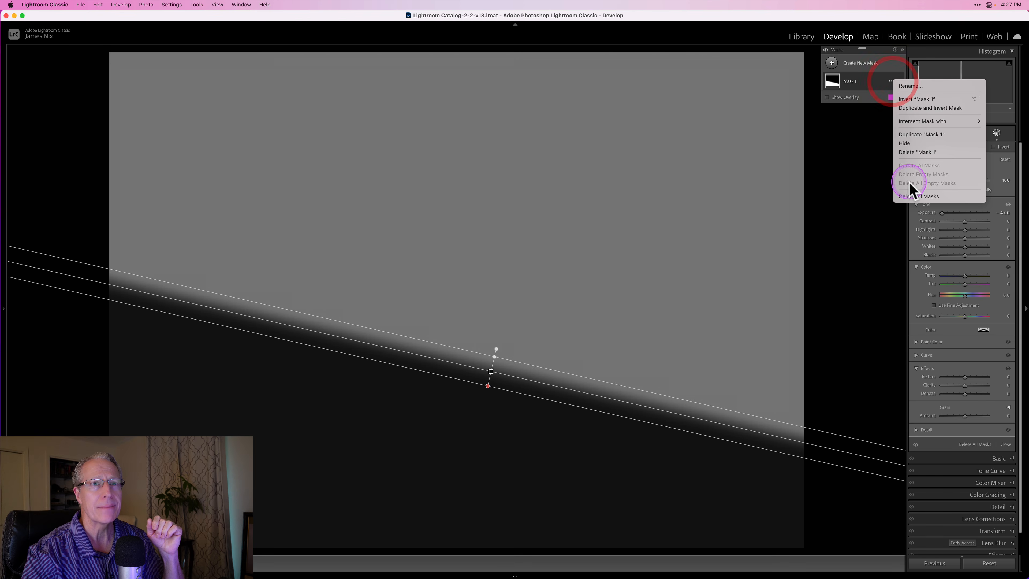
left_click(912, 196)
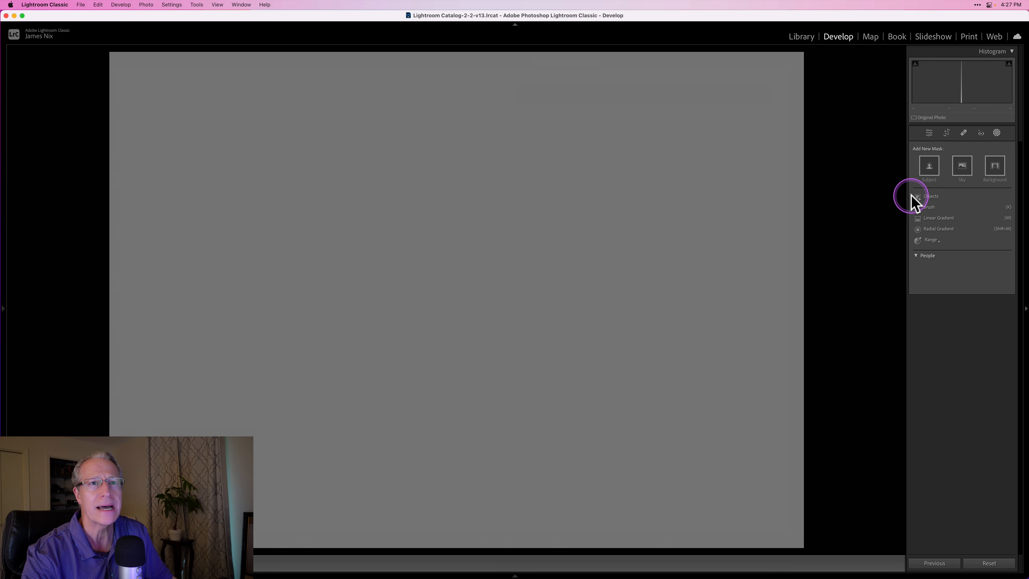
left_click(938, 230)
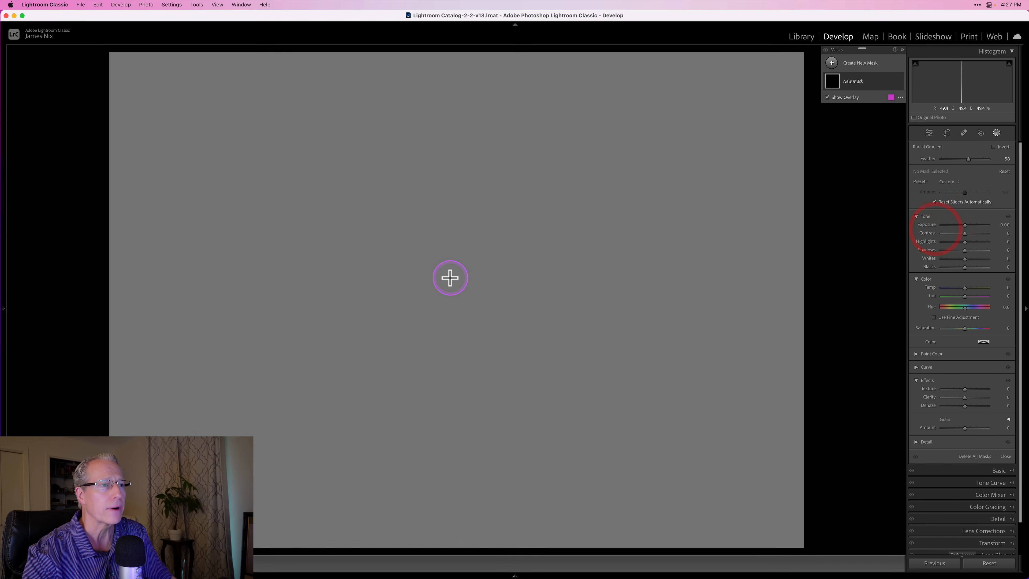
left_click_drag(479, 292, 726, 425)
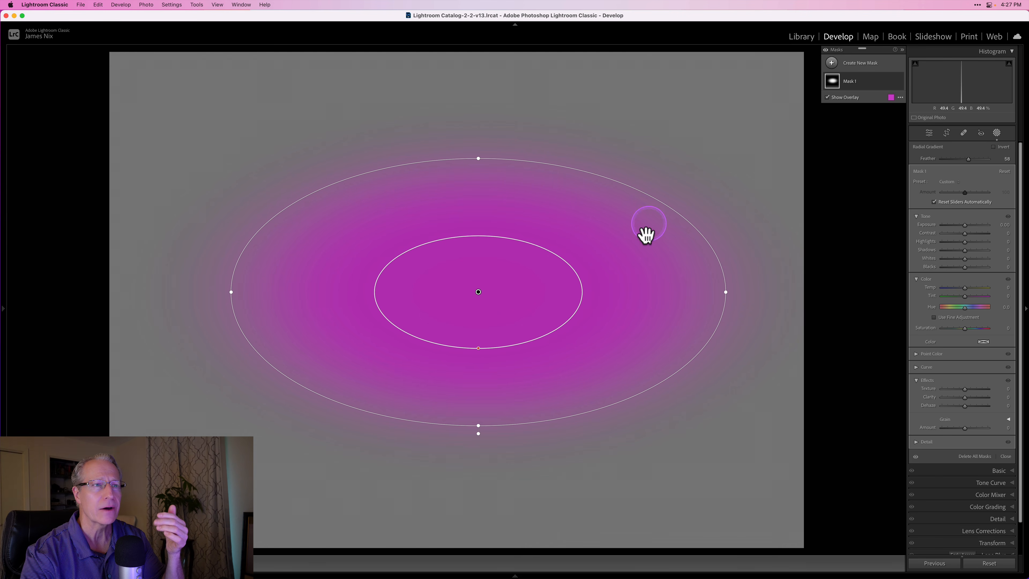
- Try tilting the radial gradient's ellipse clockwise and rotate it back to nearly horizontal
left_click_drag(692, 213, 709, 230)
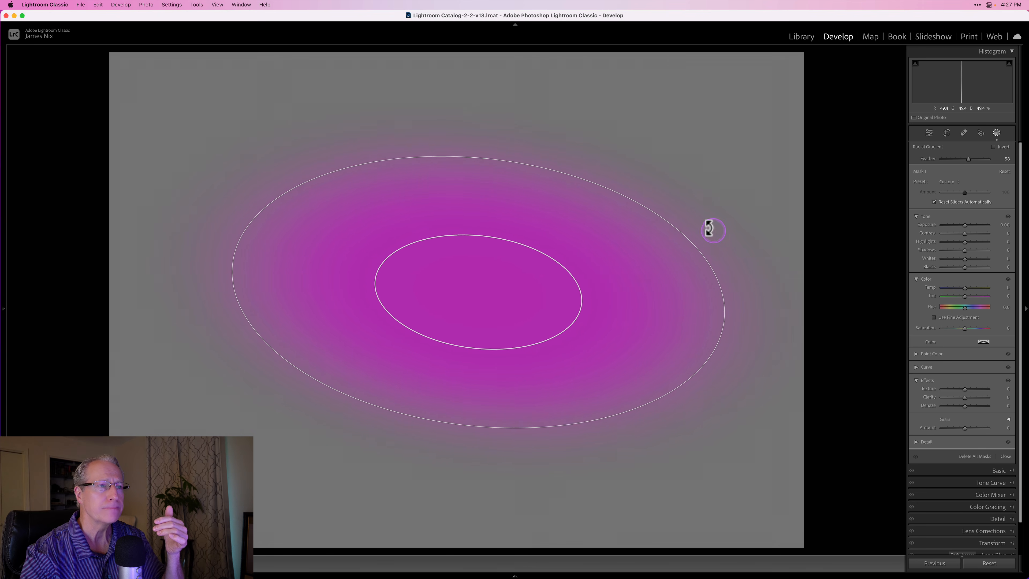
mouse_move(468, 434)
left_mouse_down()
mouse_move(492, 416)
mouse_move(478, 426)
left_mouse_up()
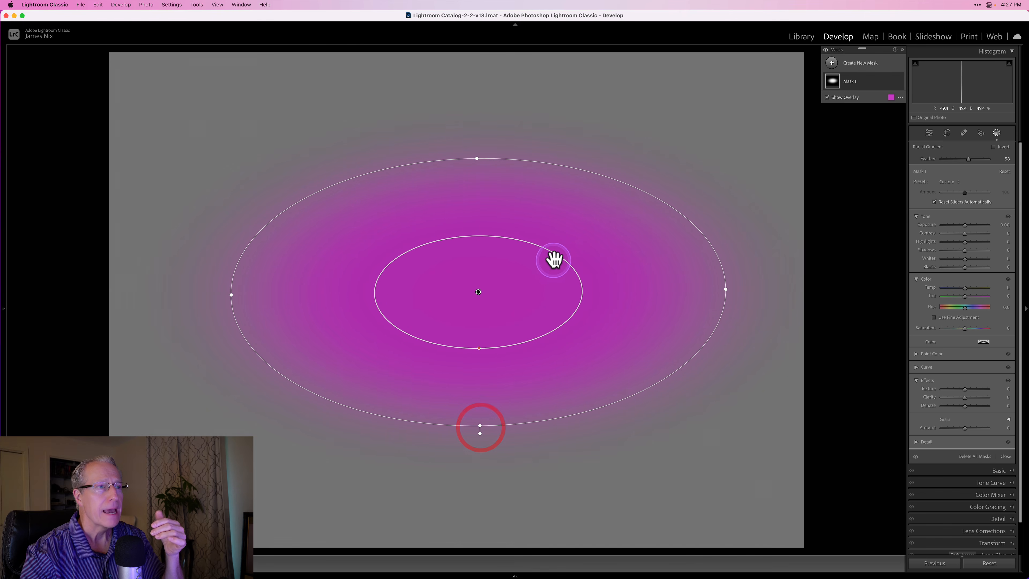
- Vary the radial gradient's feather by enlarging and shrinking its inner ellipse, ending at feather 100
left_click_drag(480, 349, 481, 405)
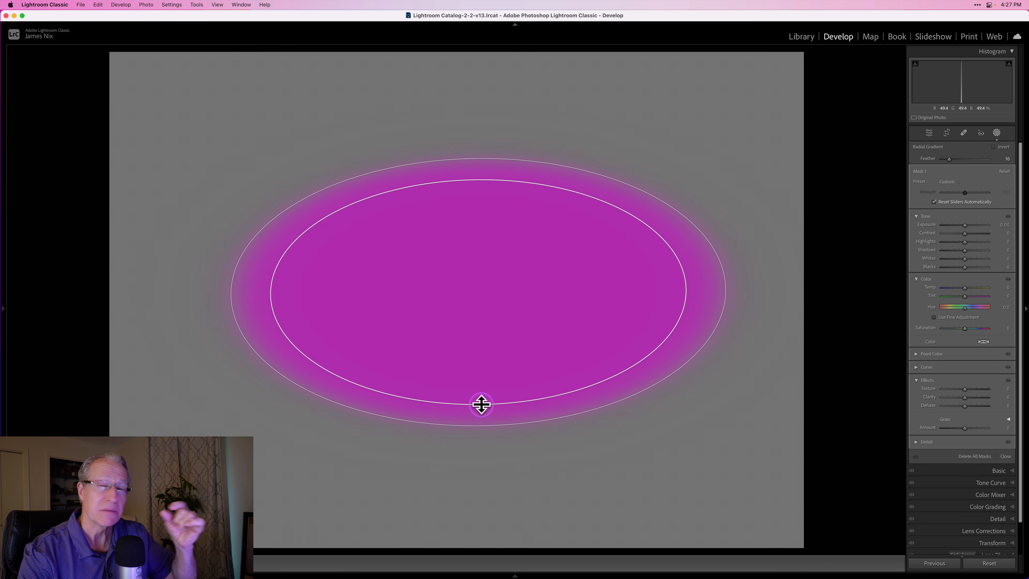
left_click_drag(482, 404, 469, 332)
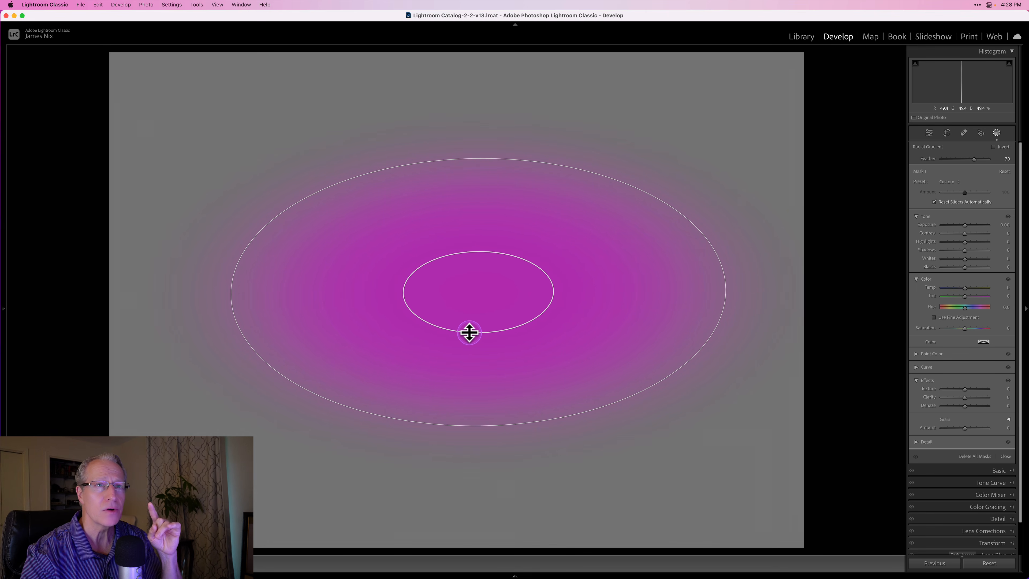
left_click_drag(469, 332, 466, 330)
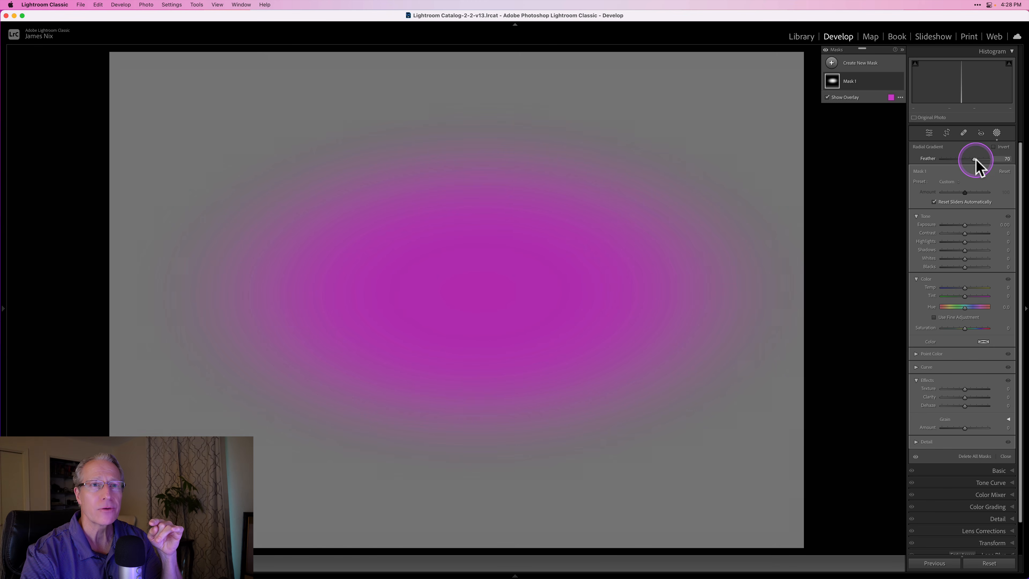
left_click_drag(480, 332, 473, 290)
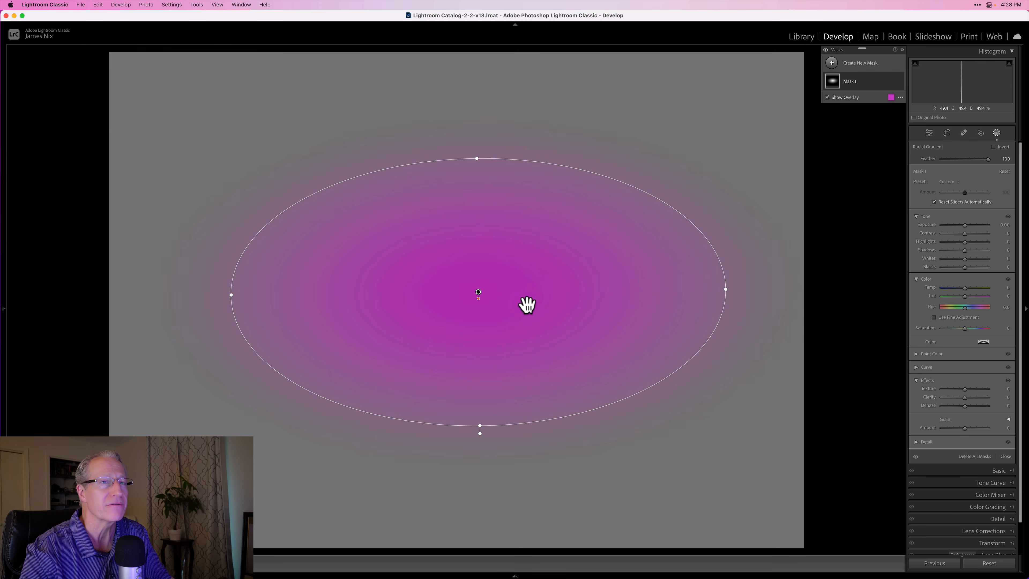
- Set the radial mask's exposure to -4.00 and vary its feather between hard and soft edges, ending at 81
left_click_drag(965, 225, 907, 228)
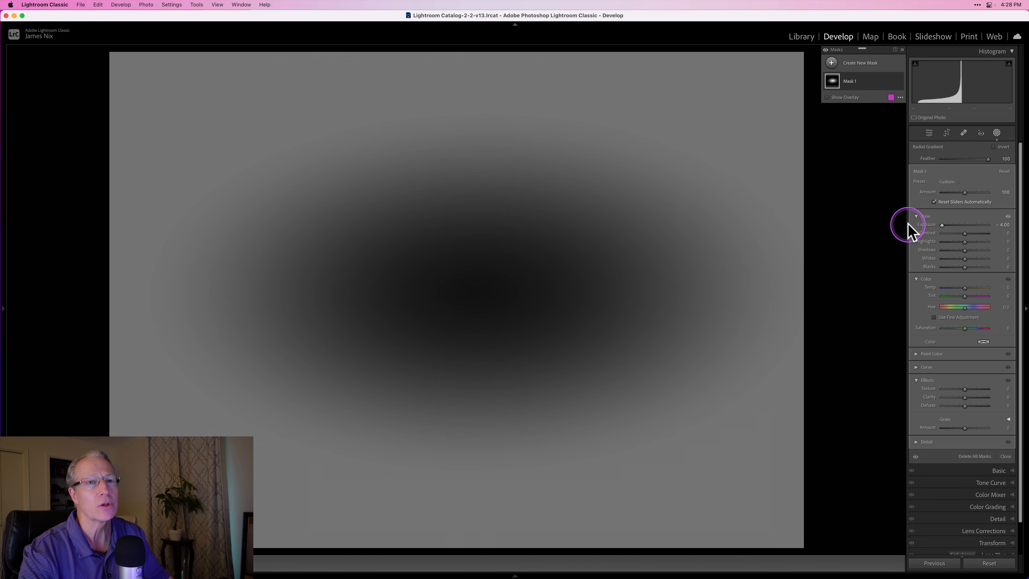
left_click_drag(987, 160, 896, 166)
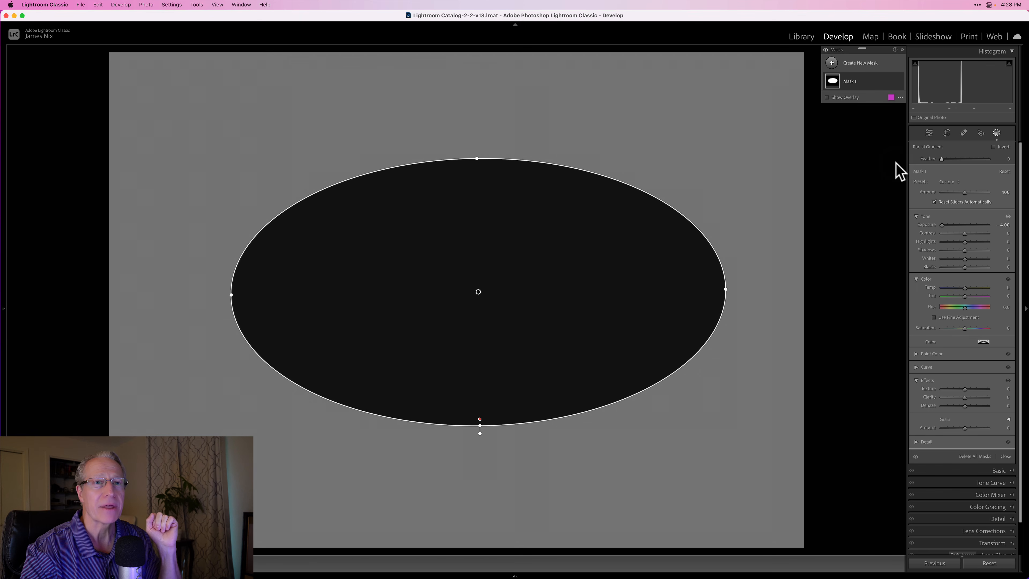
left_click_drag(931, 158, 980, 165)
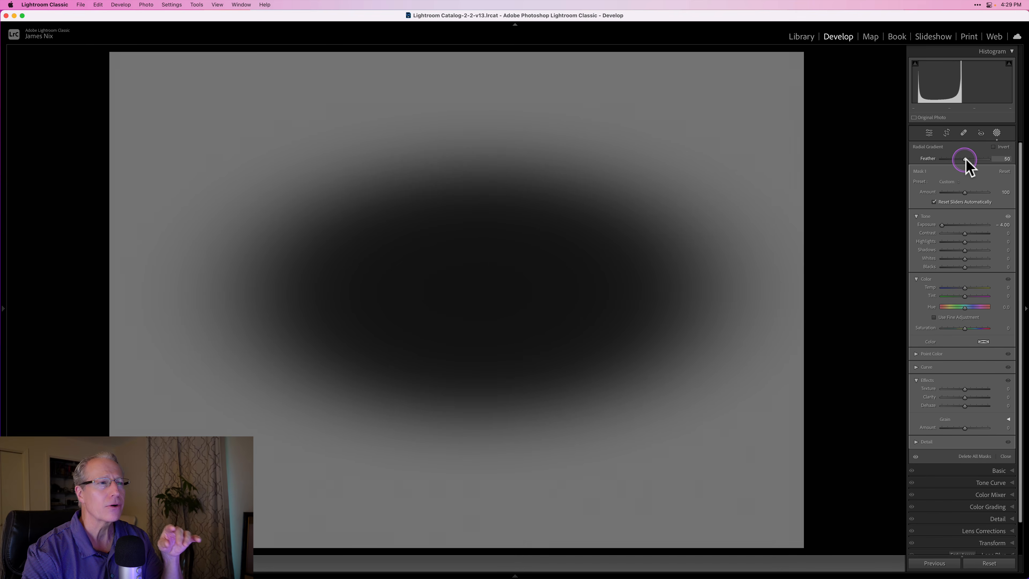
left_click(978, 160)
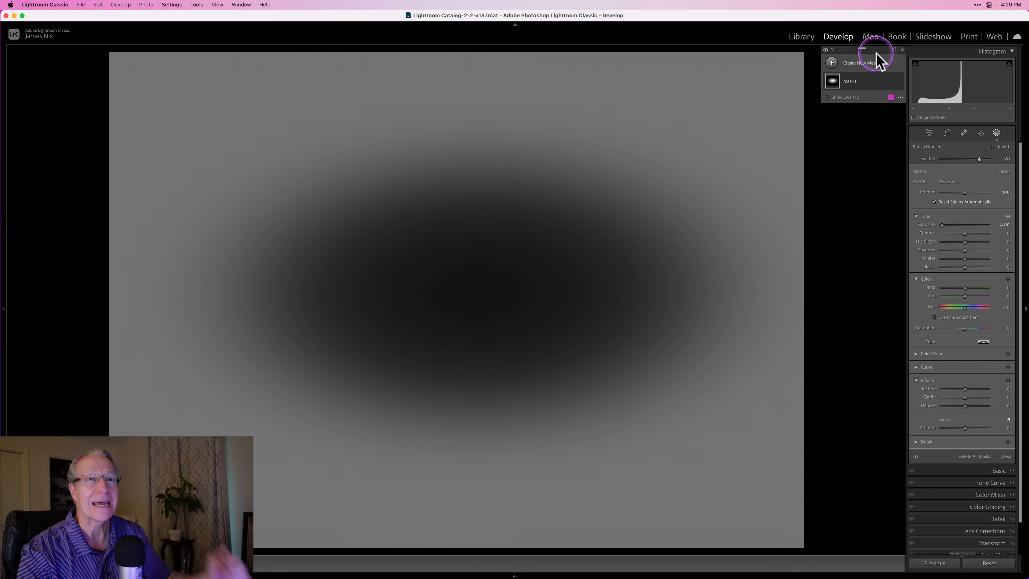
- Show the mask overlay and review its color settings and the available mask overlay modes
left_click(827, 98)
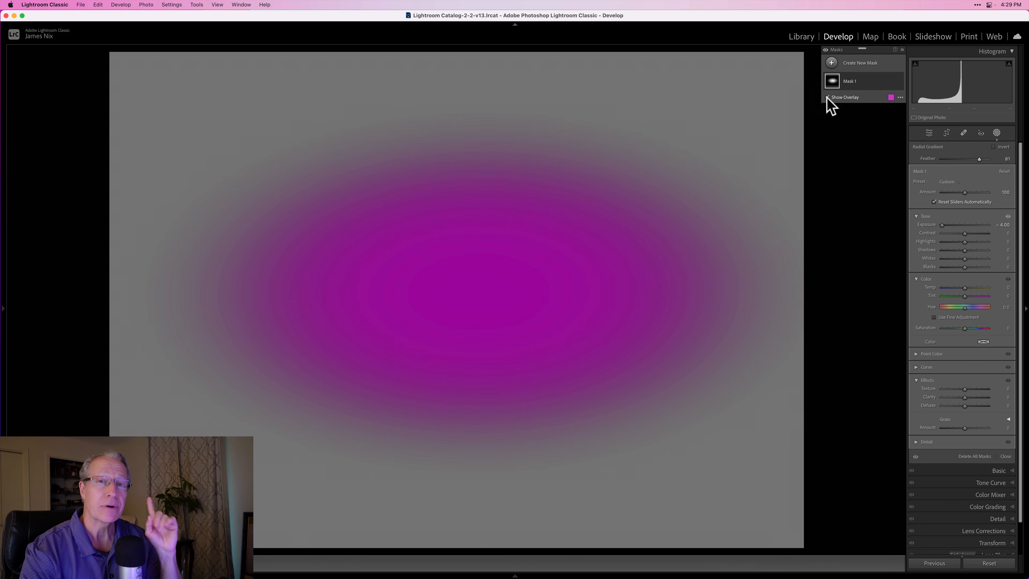
left_click(891, 97)
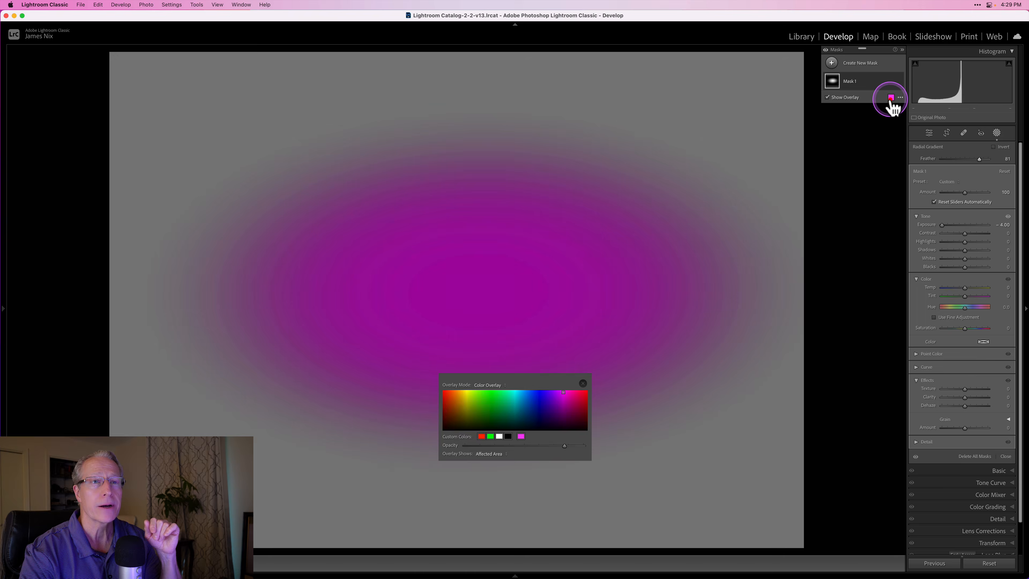
left_click(584, 383)
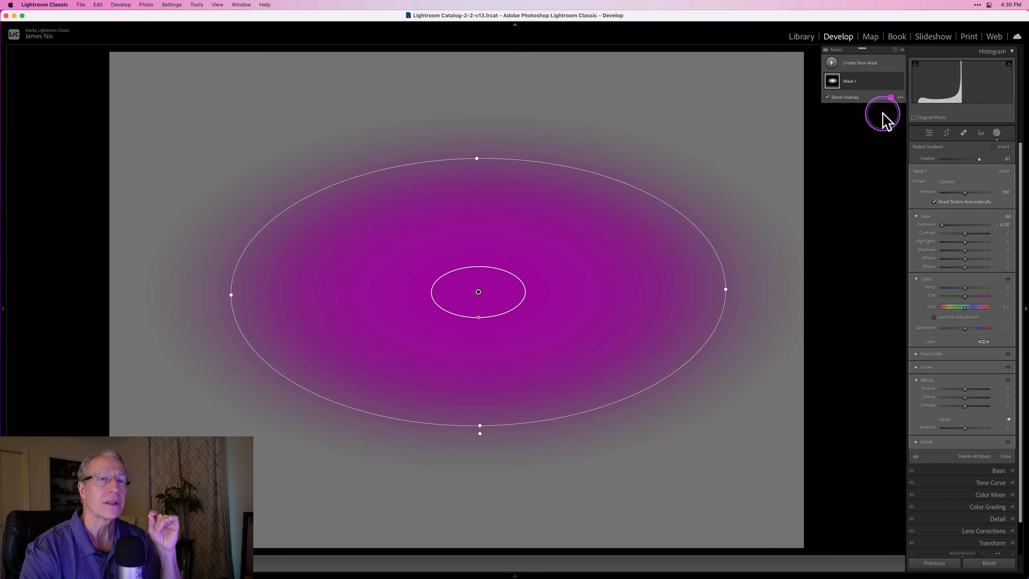
left_click(900, 97)
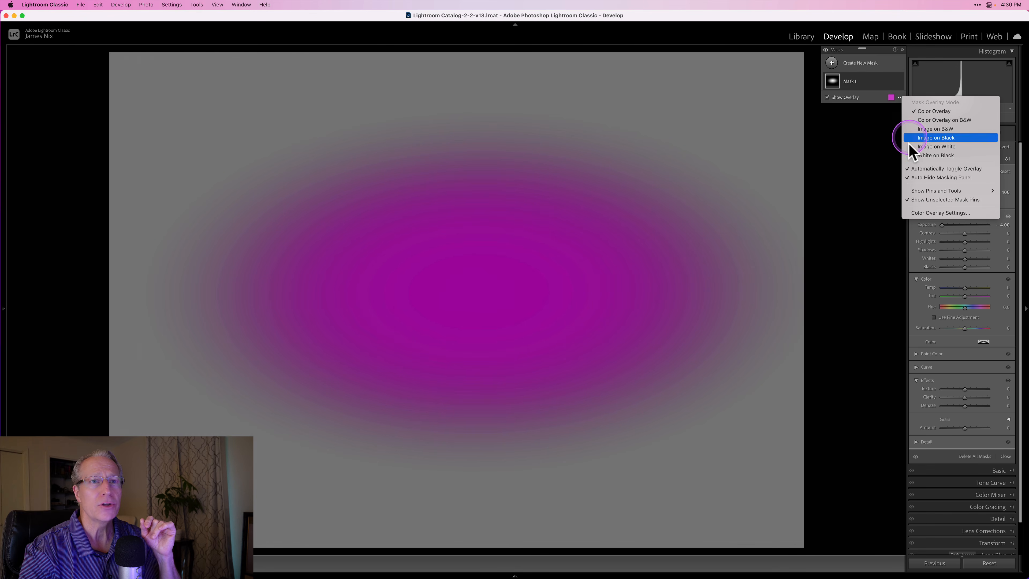
left_click(849, 170)
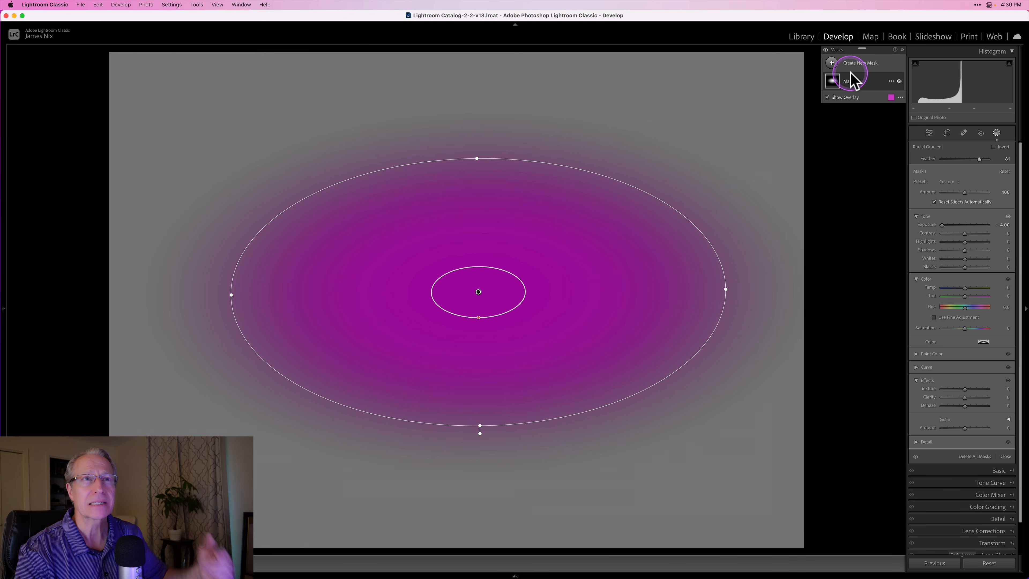
left_click(833, 64)
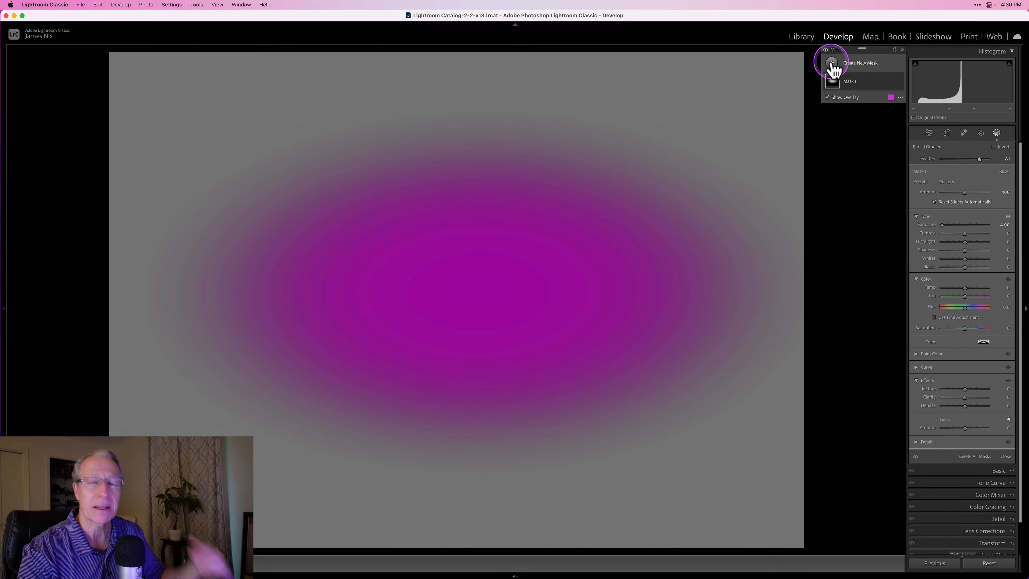
- Delete all masks from the gray image and return to the general editing controls
left_click(890, 82)
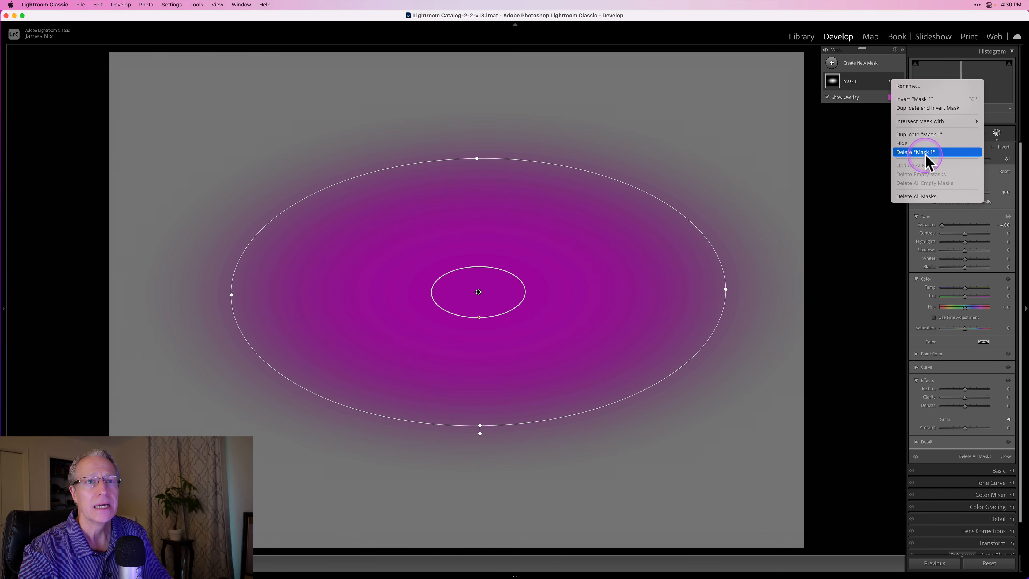
left_click(925, 198)
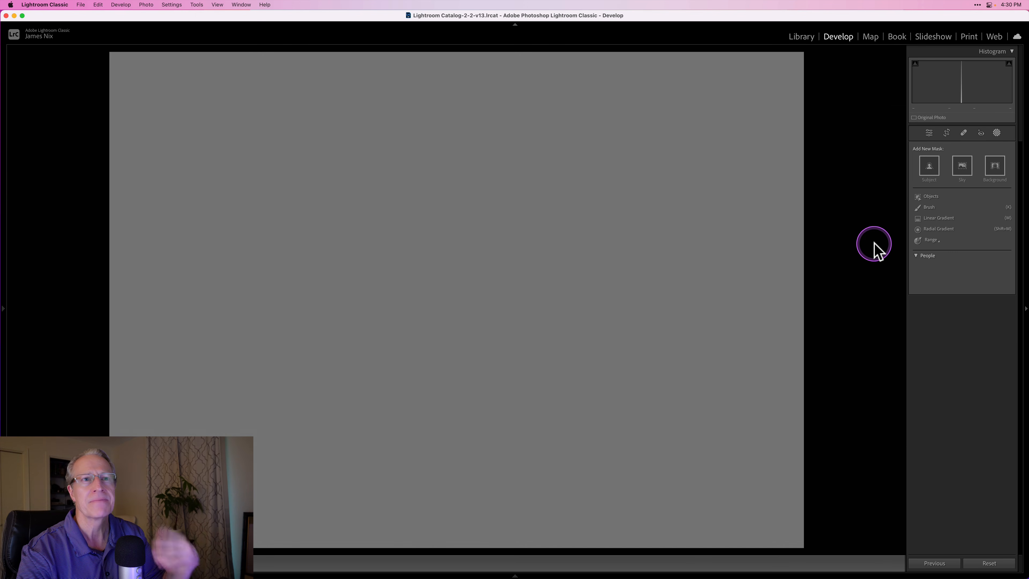
left_click(929, 133)
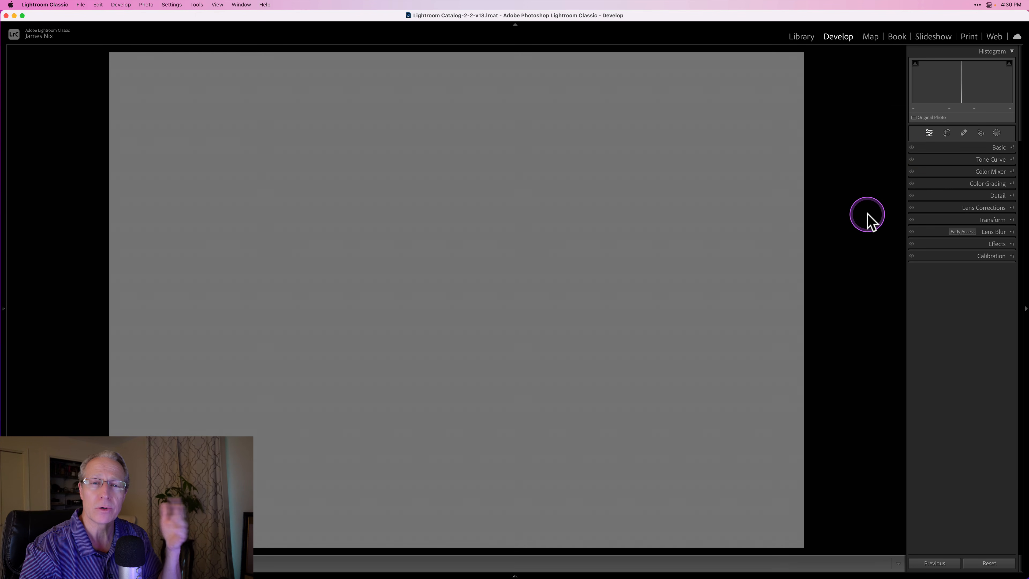
- Open the Cannon Beach photo from the library for developing and preview it with its Basic adjustments toggled
left_click(802, 38)
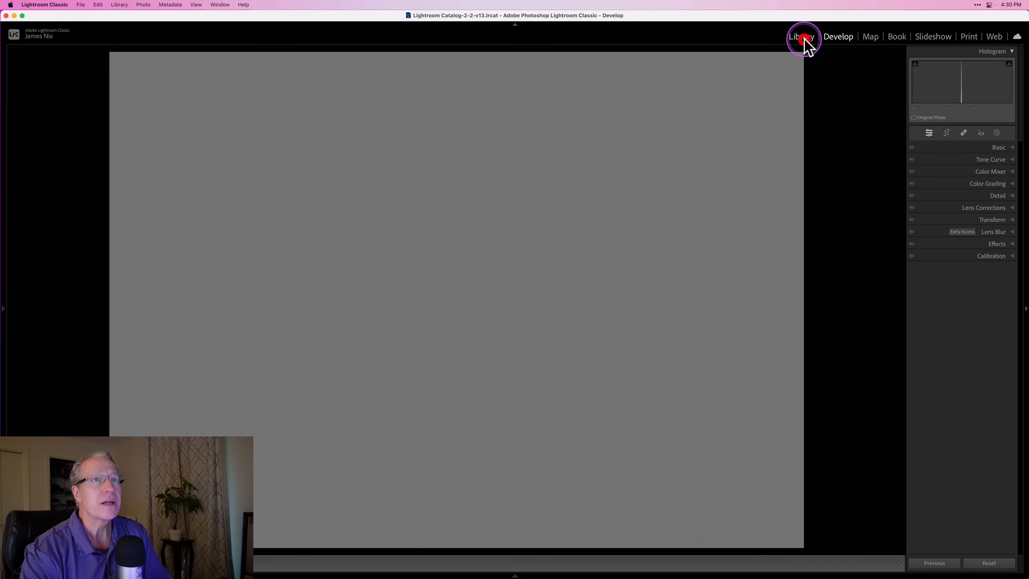
left_click(176, 105)
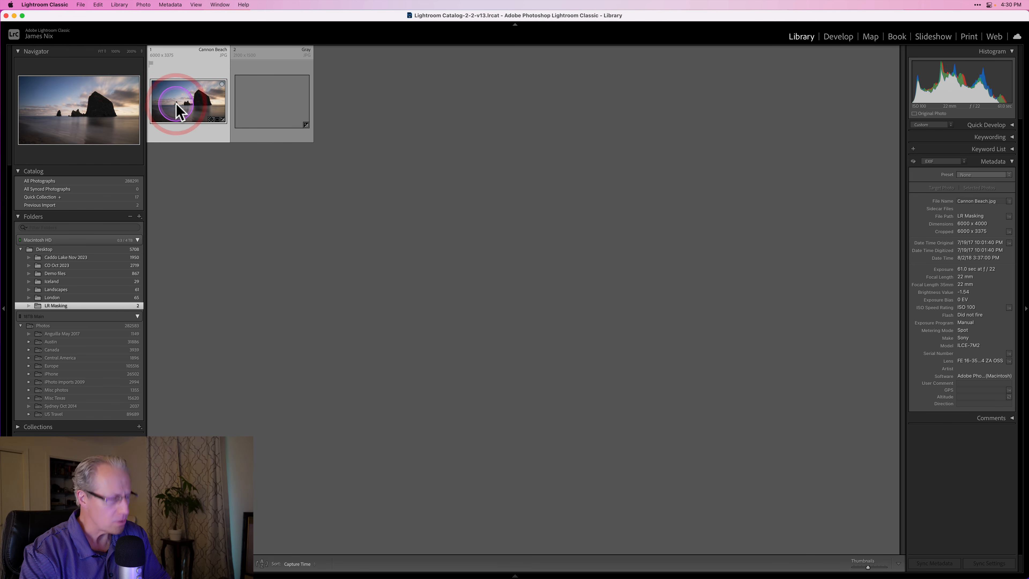
key("d")
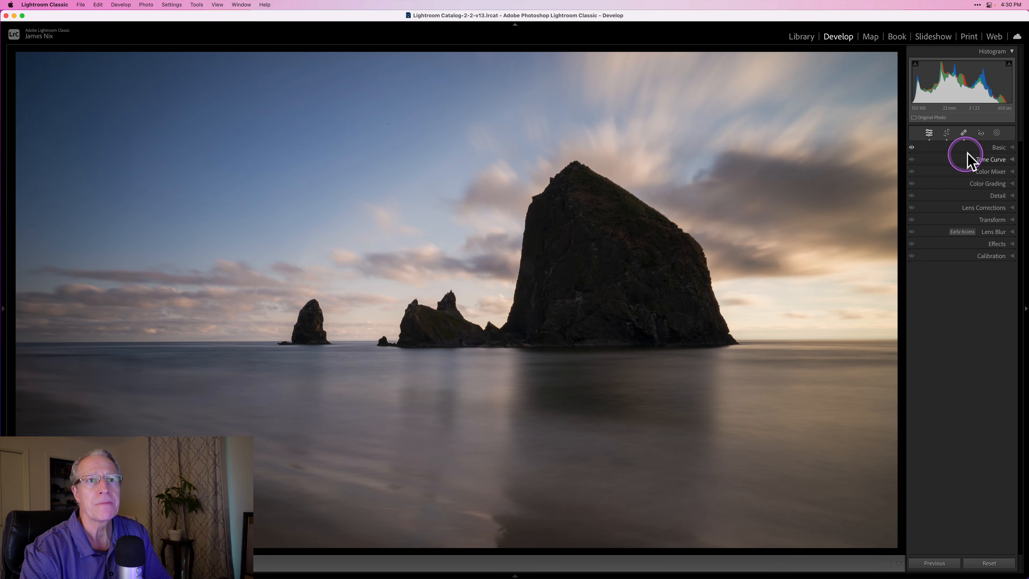
left_click(911, 147)
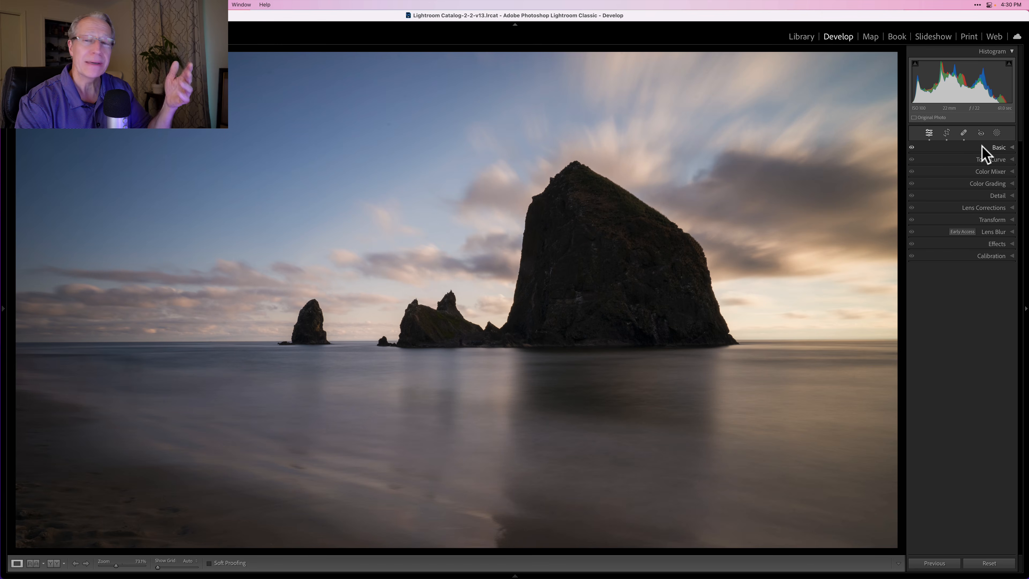
- Create a brush mask and paint over the whole large sea rock with Auto Mask enabled
left_click(996, 133)
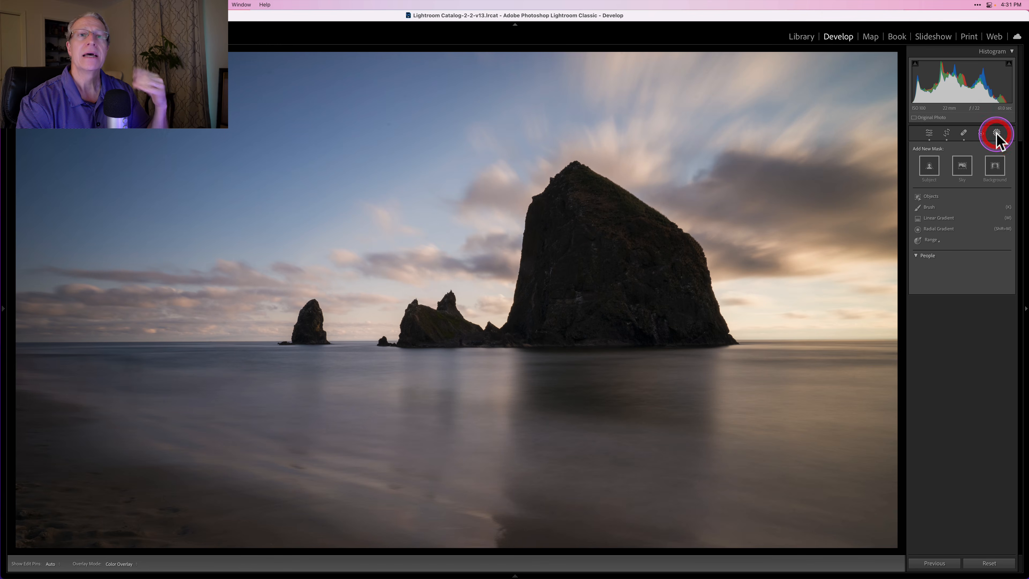
left_click(940, 207)
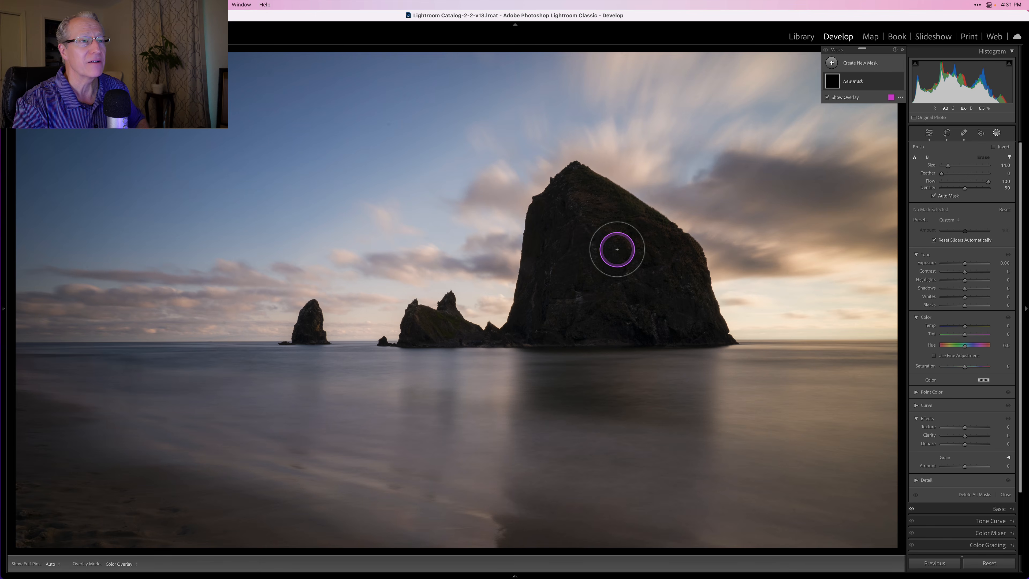
mouse_move(589, 211)
left_mouse_down()
mouse_move(668, 277)
mouse_move(683, 273)
mouse_move(652, 230)
mouse_move(577, 179)
mouse_move(558, 202)
mouse_move(532, 323)
mouse_move(569, 310)
mouse_move(593, 324)
mouse_move(714, 328)
left_mouse_up()
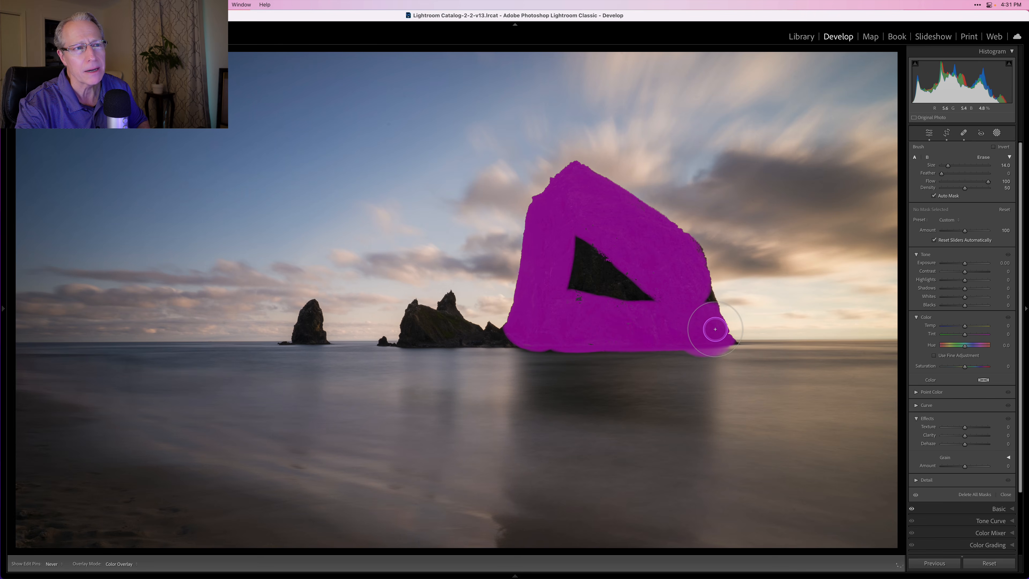
mouse_move(640, 285)
left_mouse_down()
mouse_move(611, 277)
mouse_move(576, 221)
mouse_move(580, 308)
left_mouse_up()
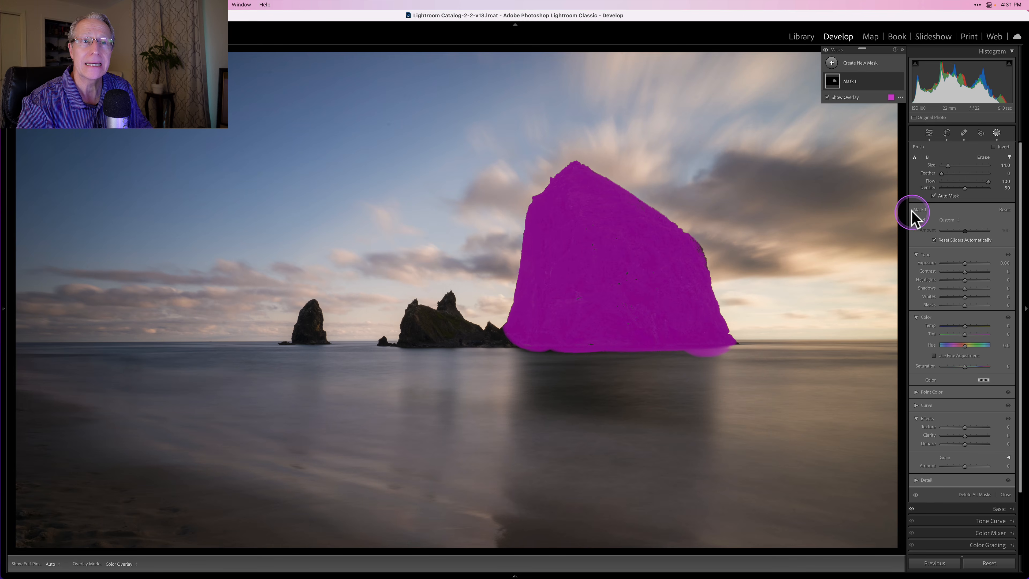
- Paint across the rock's right slope into the sky with Auto Mask disabled, and re-enable Auto Mask
key("a")
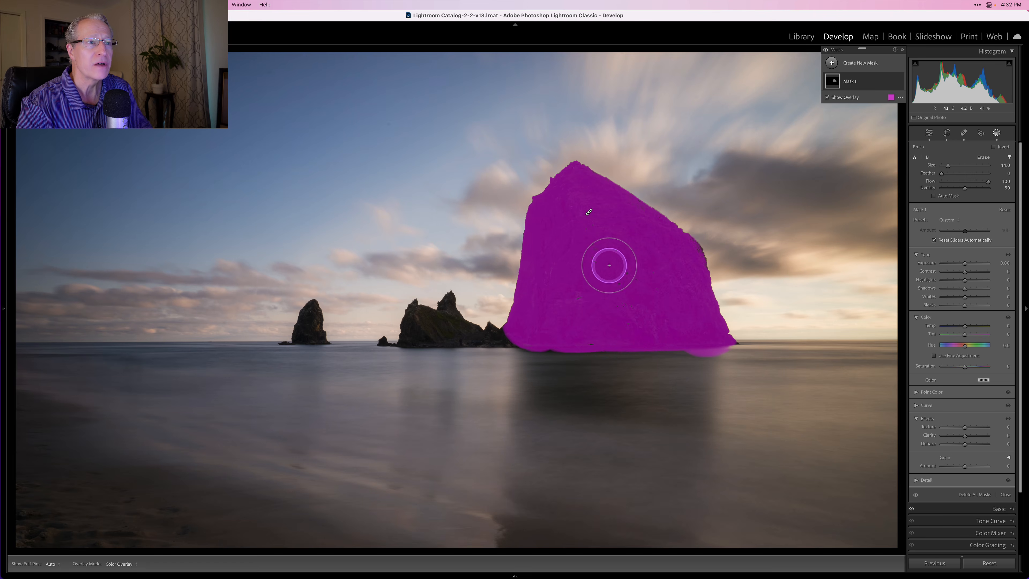
key("h")
mouse_move(637, 280)
left_mouse_down()
mouse_move(576, 286)
mouse_move(625, 317)
mouse_move(572, 318)
mouse_move(650, 308)
mouse_move(662, 279)
mouse_move(649, 250)
mouse_move(612, 230)
mouse_move(607, 215)
mouse_move(683, 216)
left_mouse_up()
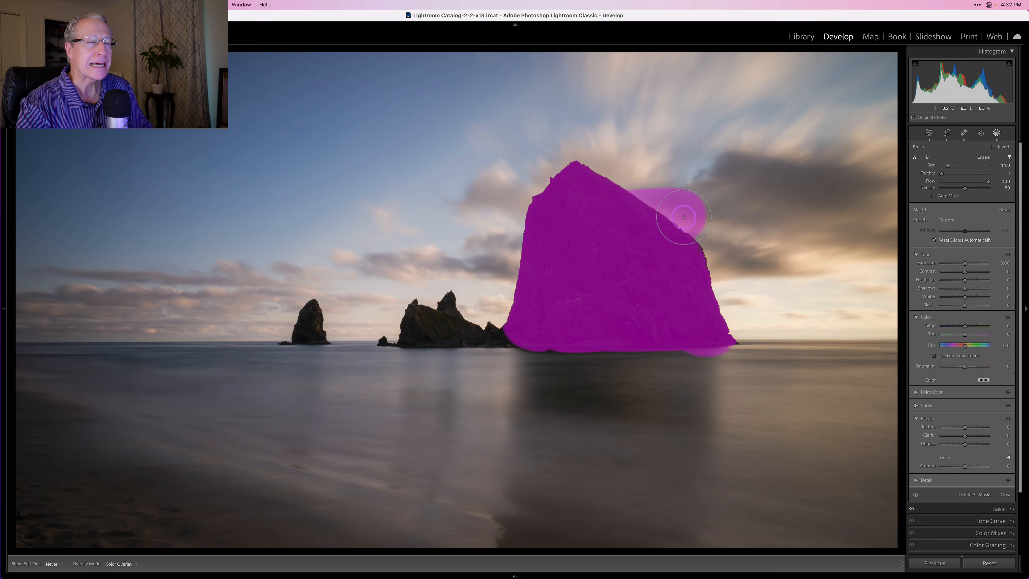
key("h")
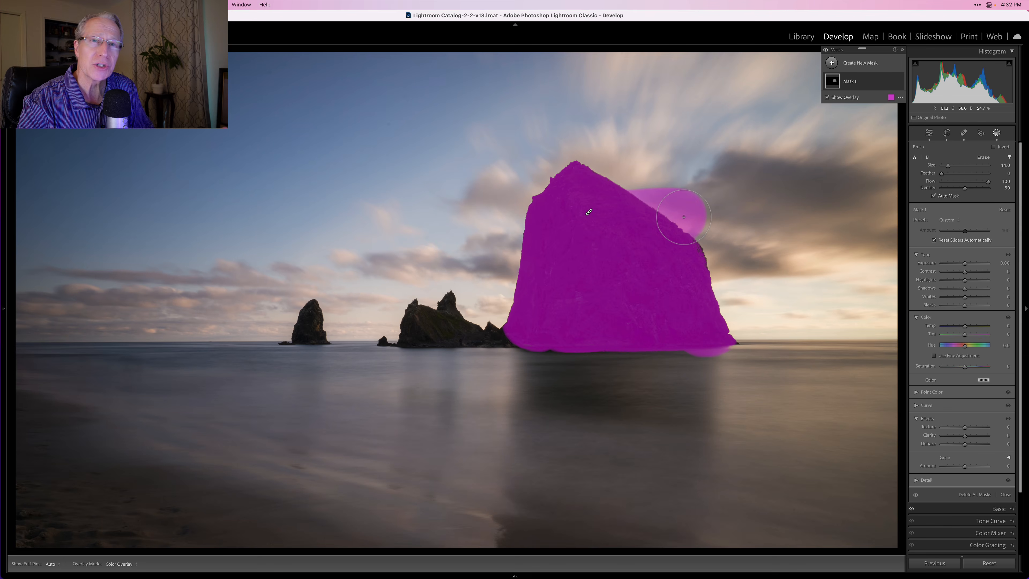
- Erase the mask spill from the sky along the rock's right slope and reduce the eraser size to 7.0
left_click(985, 157)
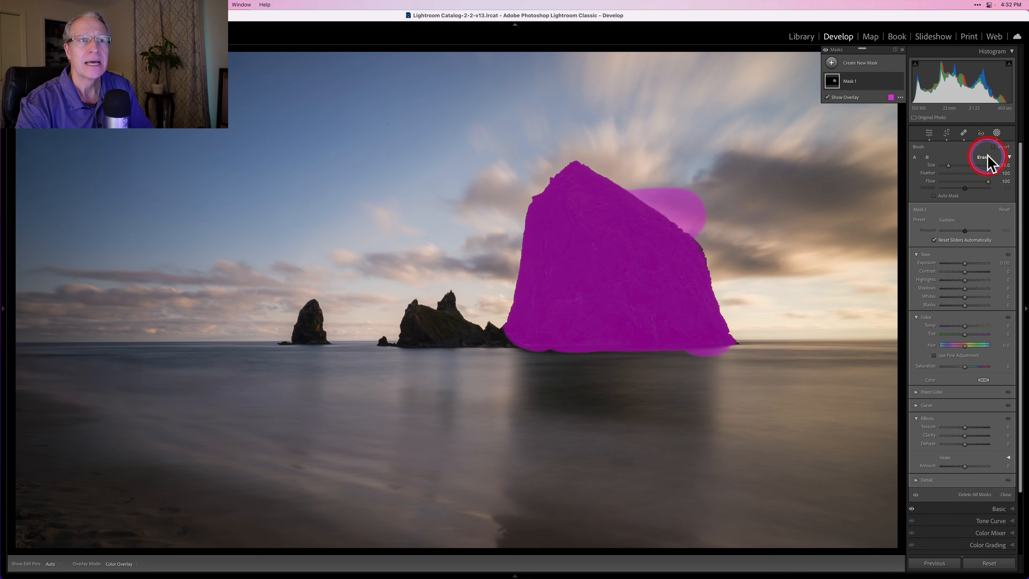
key("h")
left_click_drag(684, 189, 627, 166)
key("h")
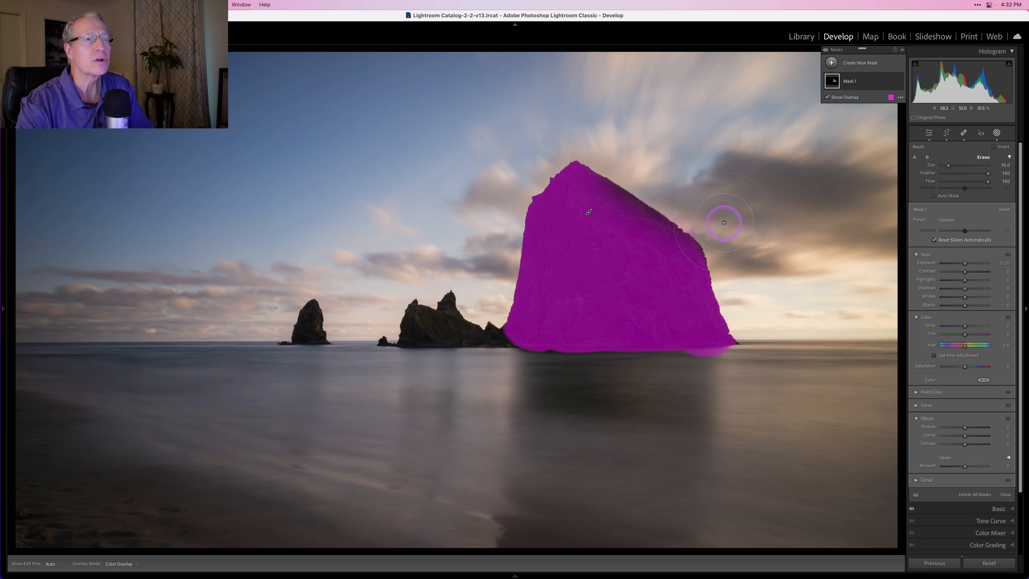
scroll(640, 276, "down", 5)
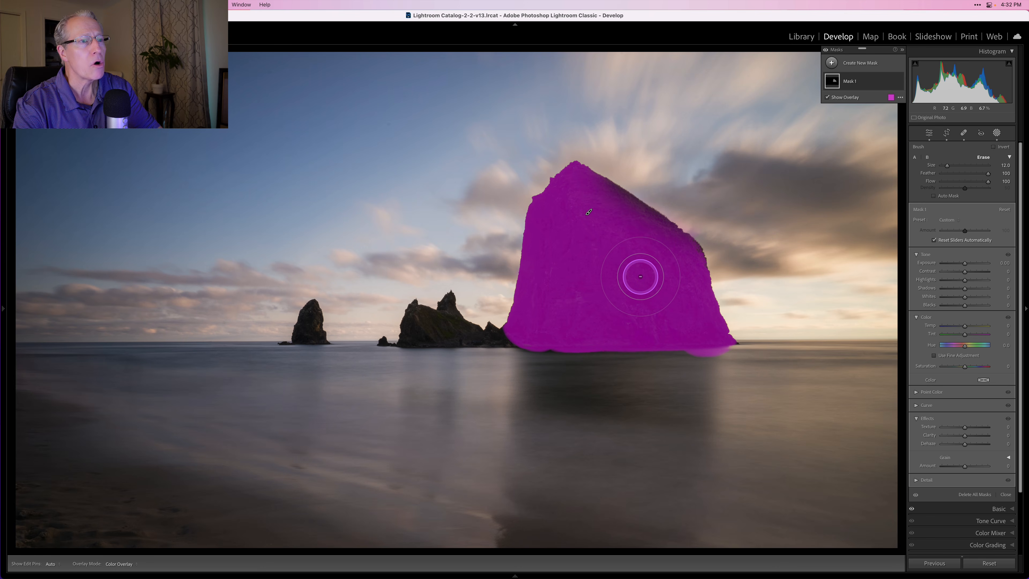
scroll(640, 276, "down", 1)
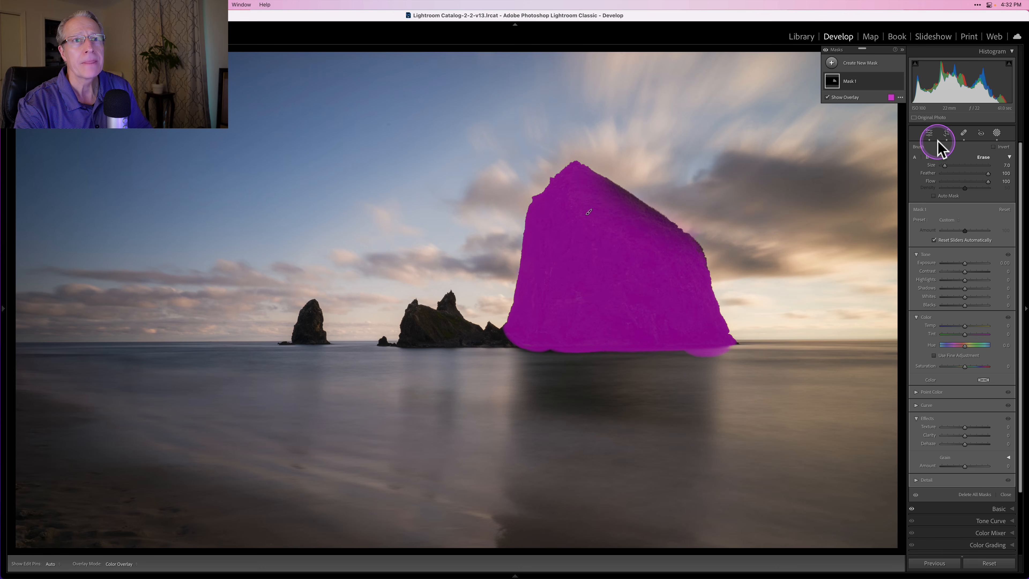
- Repaint the partly erased strip inside the rock's right slope using Brush A with Auto Mask
left_click(915, 157)
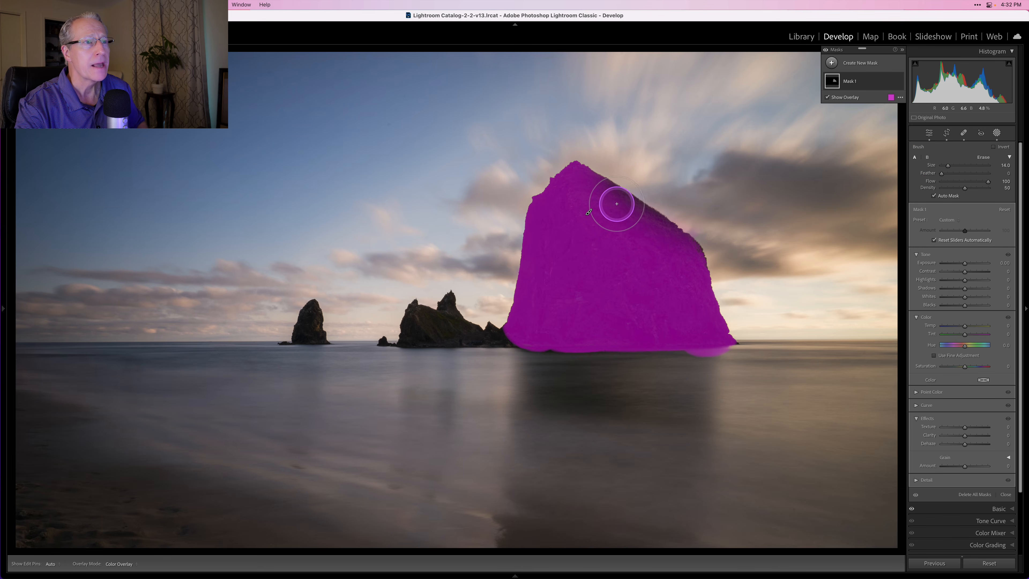
key("h")
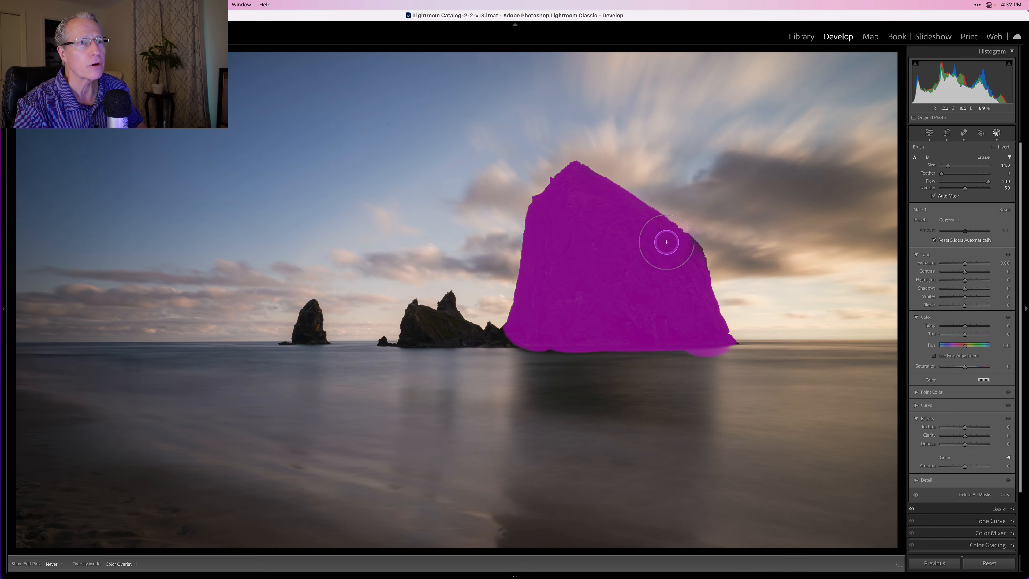
key("h")
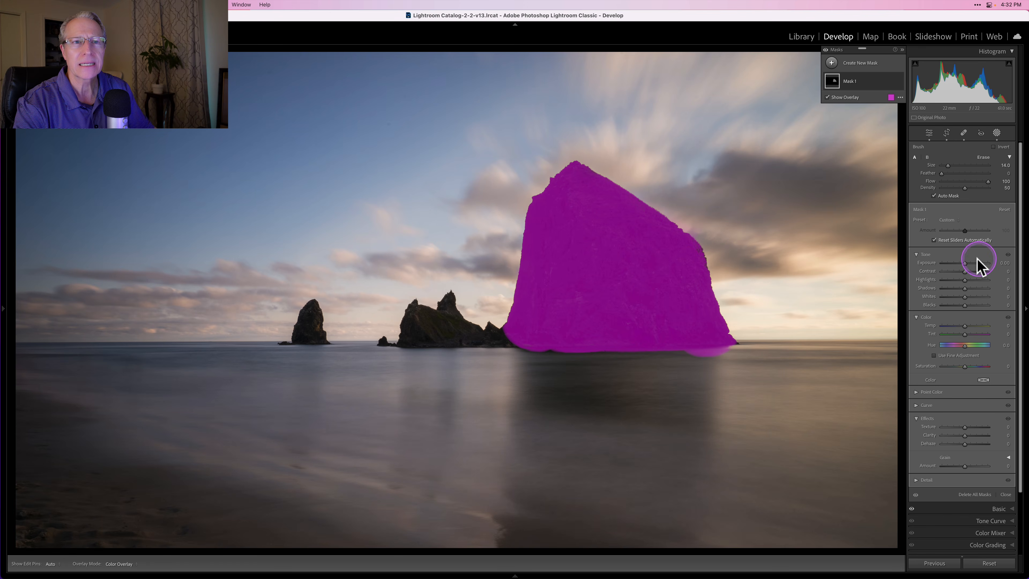
- Set the rock mask's exposure to 1.37 and clarity to 52 to show the effect, and delete the mask
left_click_drag(963, 260, 971, 261)
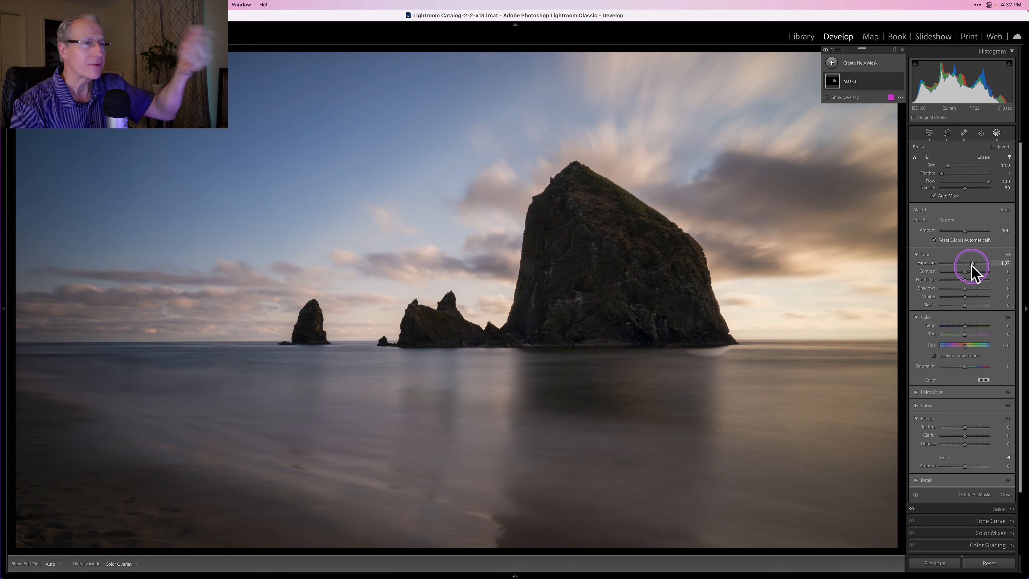
left_click_drag(966, 436, 977, 432)
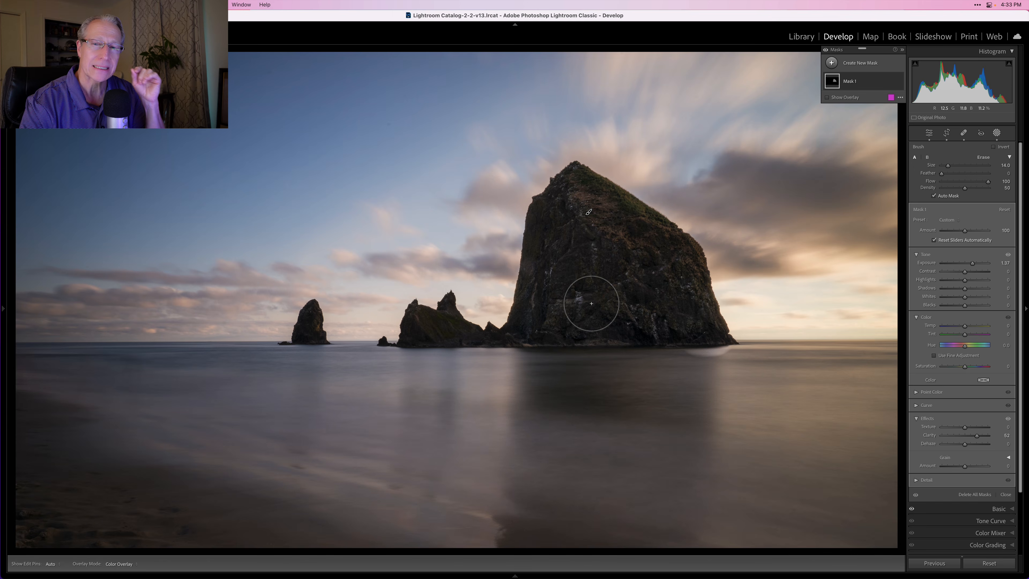
left_click(891, 81)
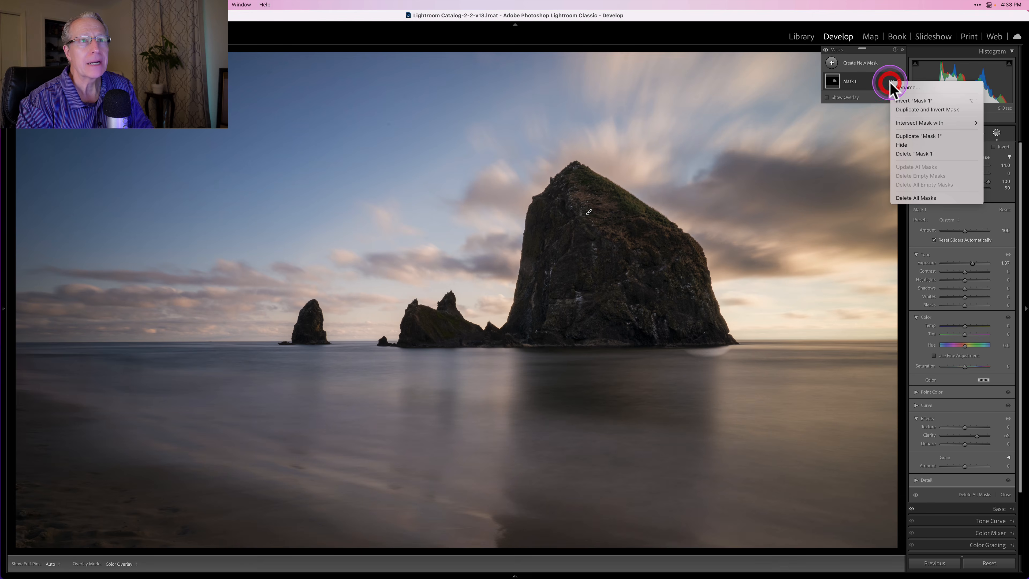
left_click(914, 153)
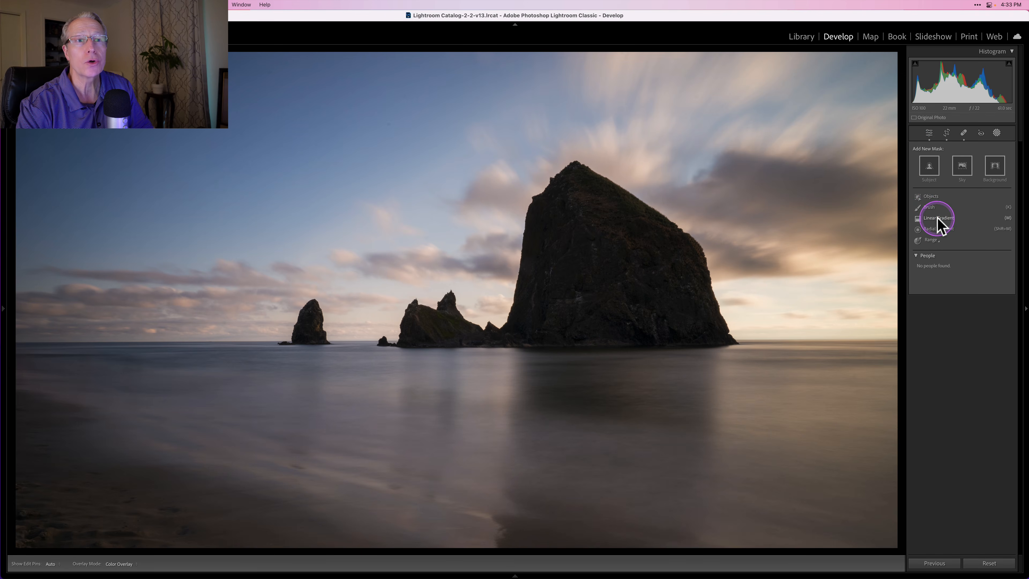
- Add a linear gradient mask rising from the beach foreground and shift it down toward the shoreline
left_click(937, 218)
left_click_drag(329, 457, 342, 345)
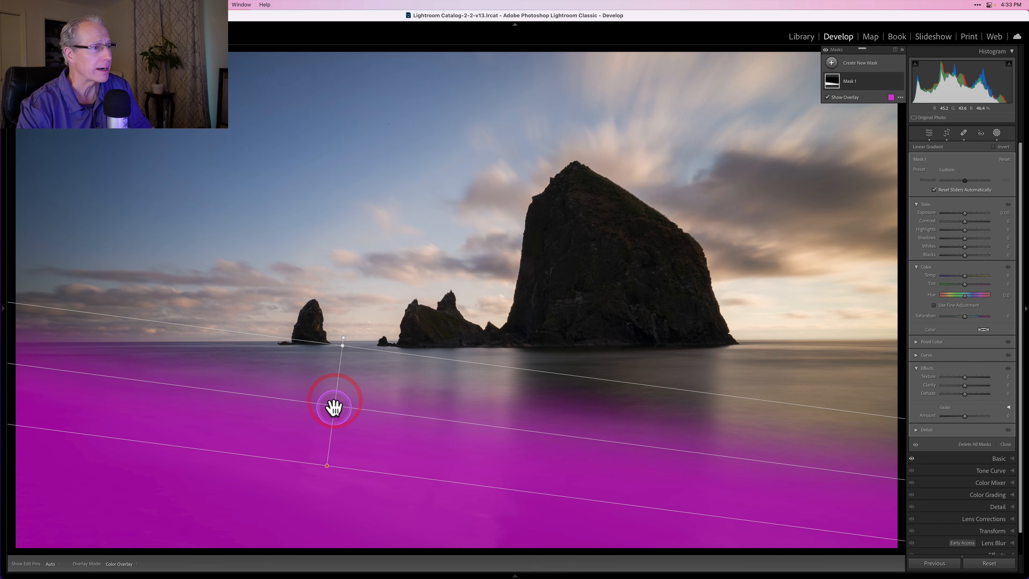
left_click_drag(332, 407, 294, 466)
- Fine-tune the linear gradient's tilt, position and transition width to follow the dark beach, and set its exposure to -1.02
mouse_move(342, 414)
left_mouse_down()
mouse_move(338, 429)
mouse_move(339, 420)
left_mouse_up()
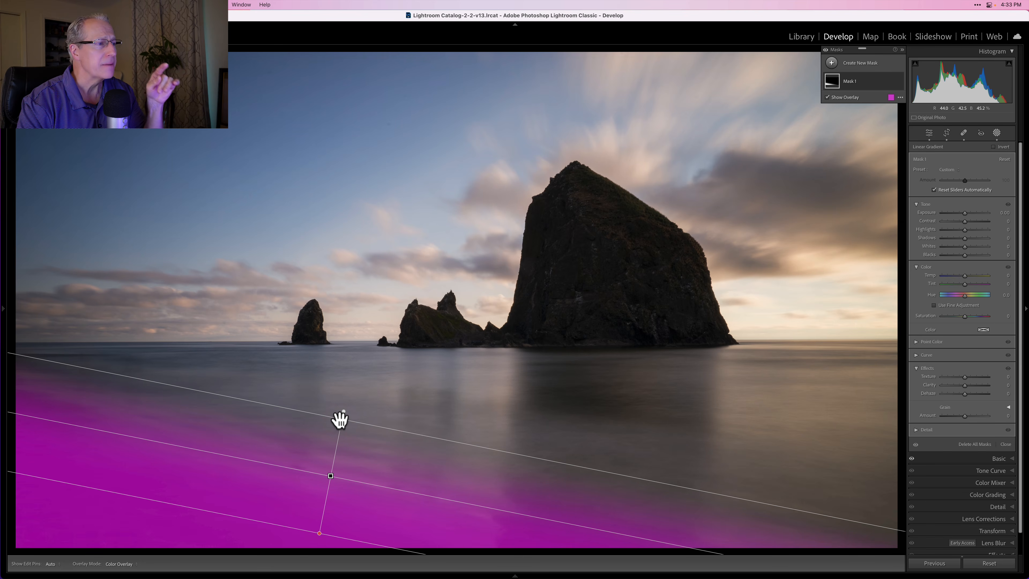
left_click_drag(340, 419, 345, 420)
left_click_drag(331, 480, 324, 508)
left_click_drag(336, 450, 337, 437)
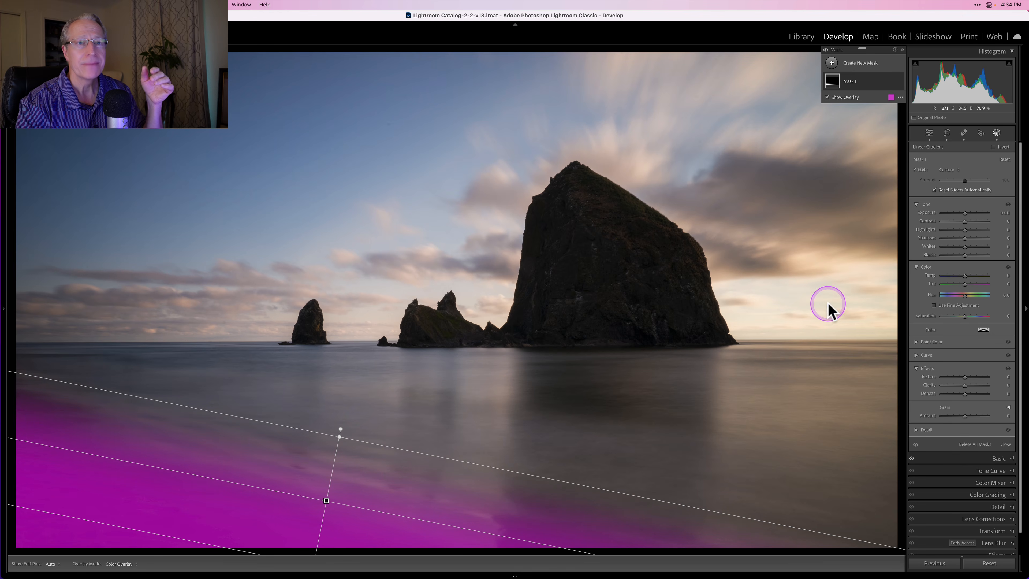
left_click_drag(964, 213, 958, 213)
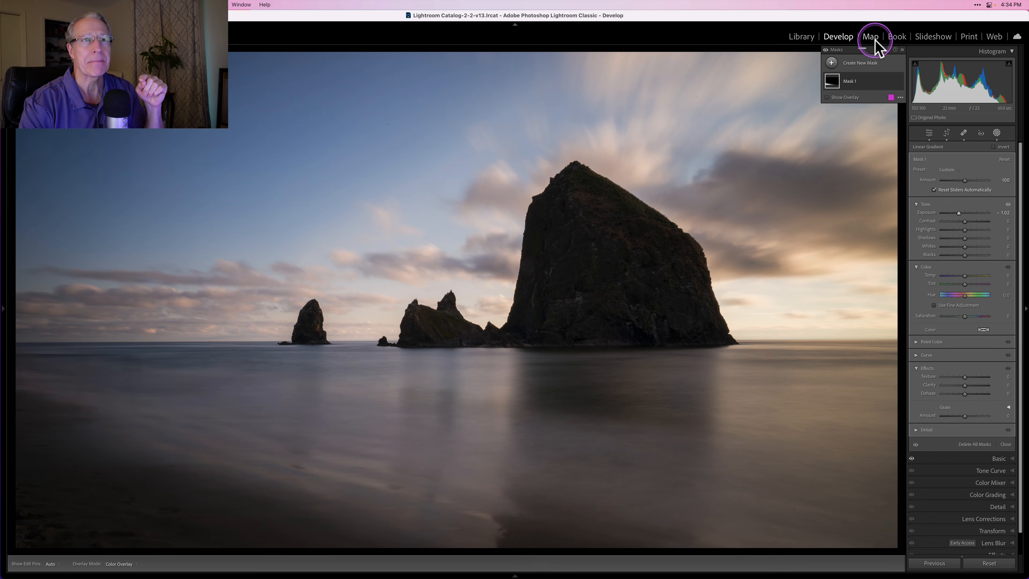
- Add a radial gradient mask centered on the large rock and widen its ellipse horizontally past the rock's sides
left_click(832, 64)
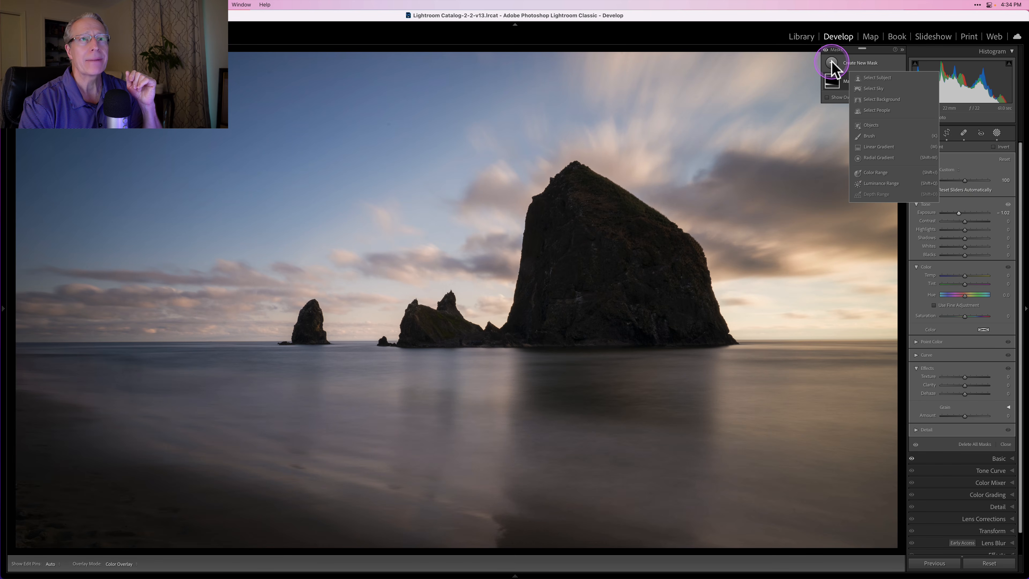
left_click(879, 158)
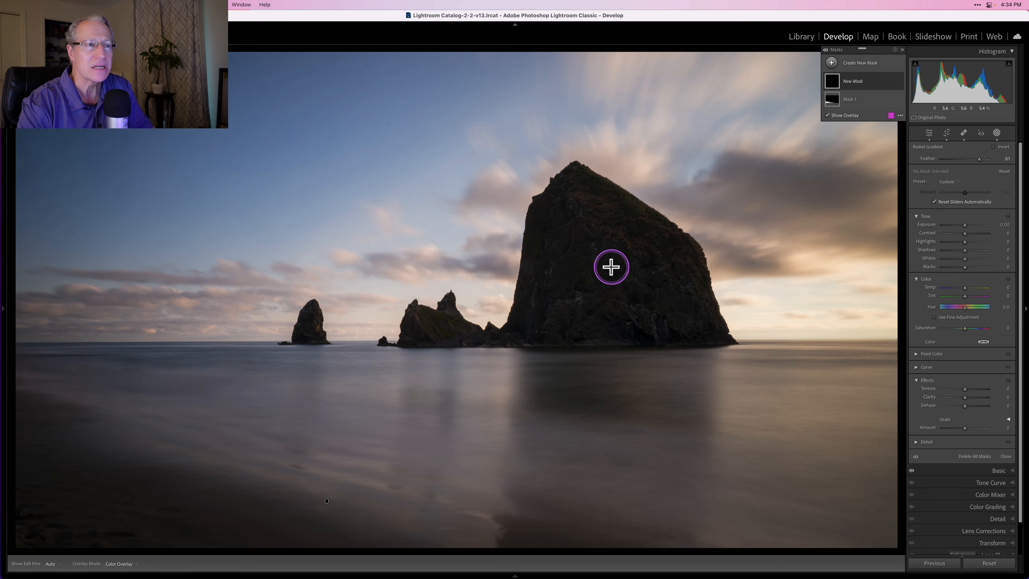
left_click_drag(611, 267, 696, 350)
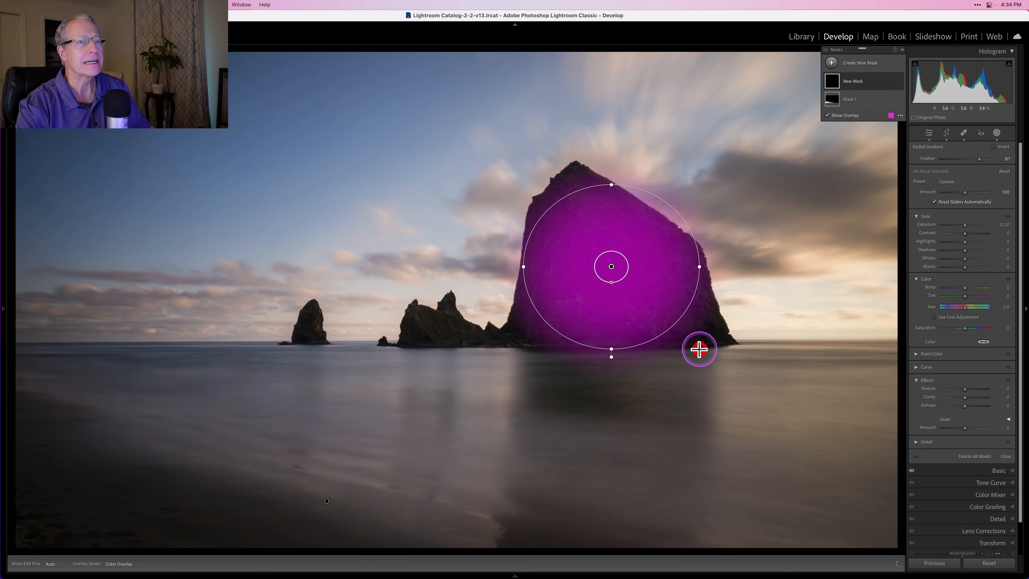
left_click_drag(702, 266, 719, 267)
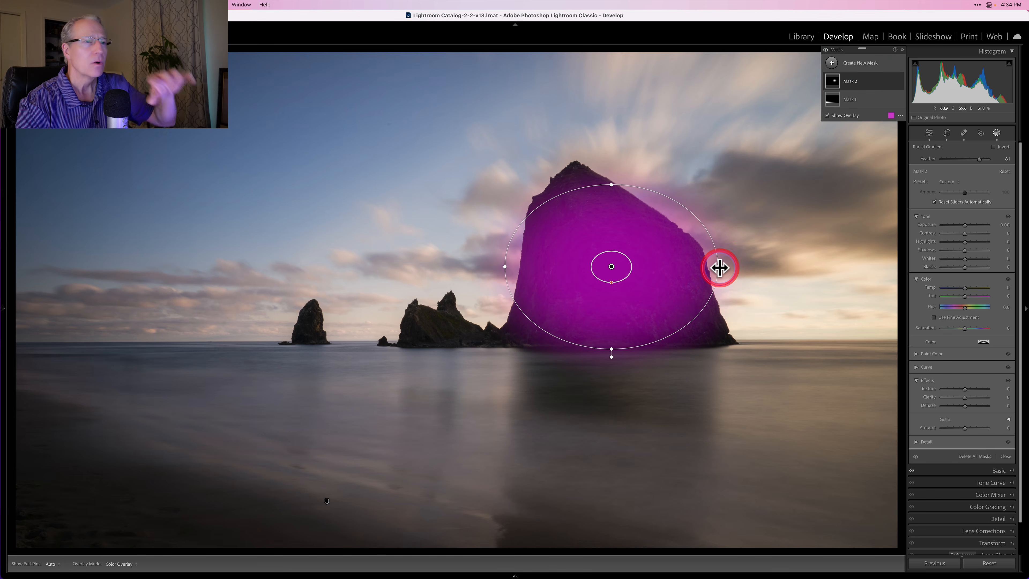
- Vary the radial gradient's feather from 0 to 100, ending at 100
left_click_drag(980, 159, 887, 160)
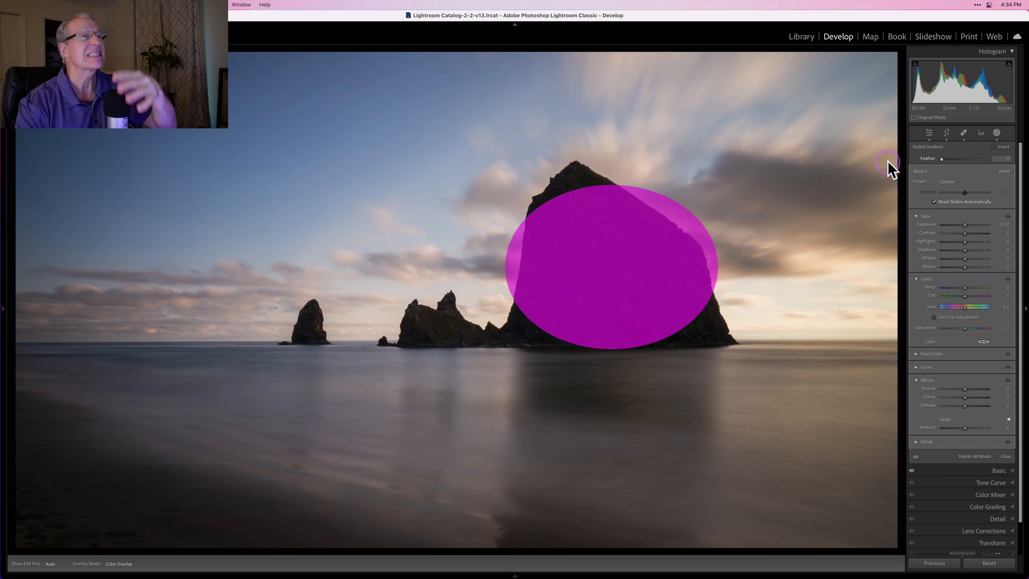
left_click_drag(887, 160, 1015, 160)
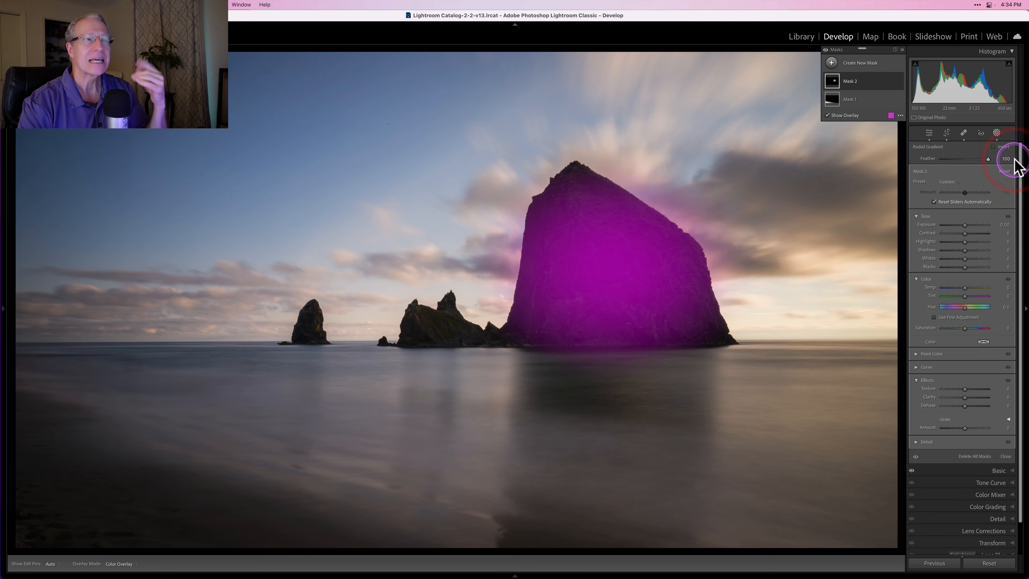
- Set the radial gradient's exposure to 2.39, narrow its ellipse to sit within the large rock's sides, and reduce the feather to 57
left_click_drag(966, 224, 979, 225)
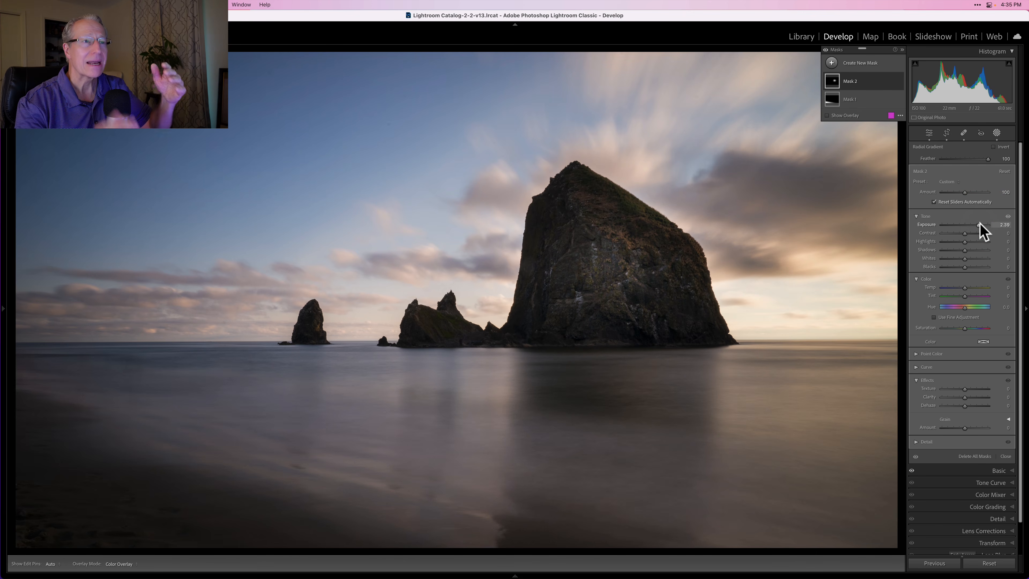
mouse_move(660, 199)
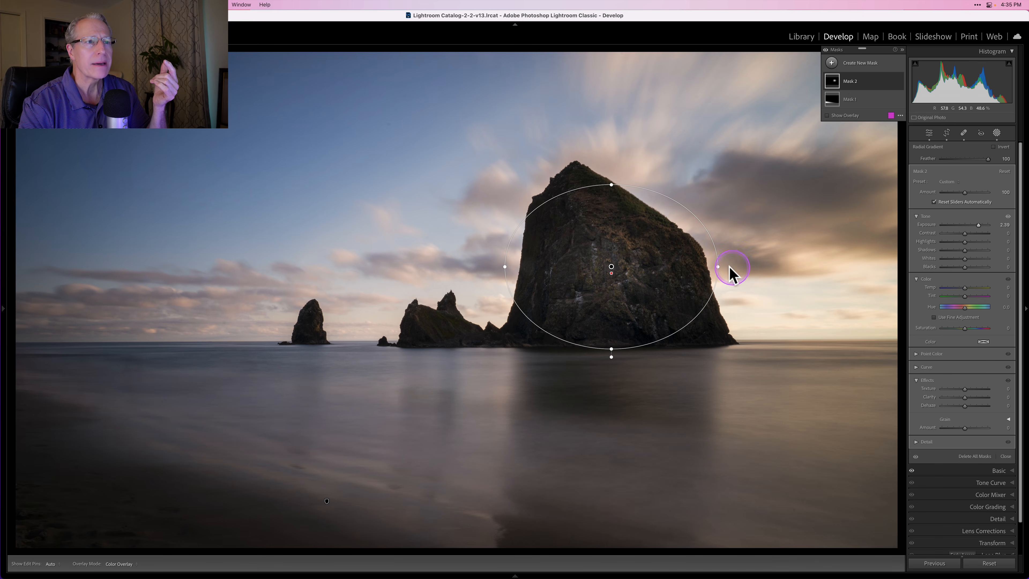
left_click_drag(716, 265, 694, 267)
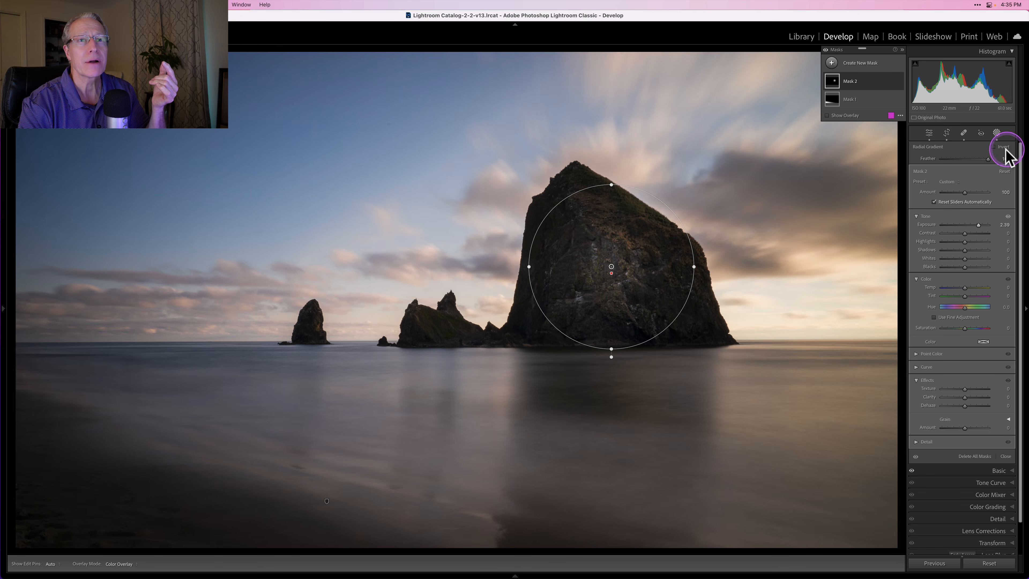
left_click_drag(988, 159, 968, 158)
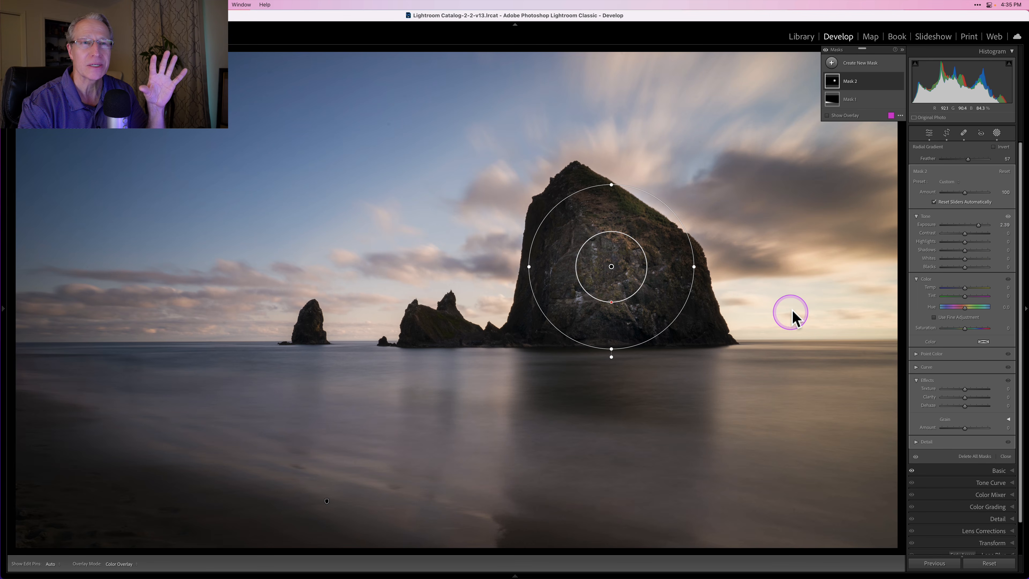
- Lower the radial gradient's exposure to 1.22 and raise its clarity to 32
left_click_drag(971, 224, 972, 224)
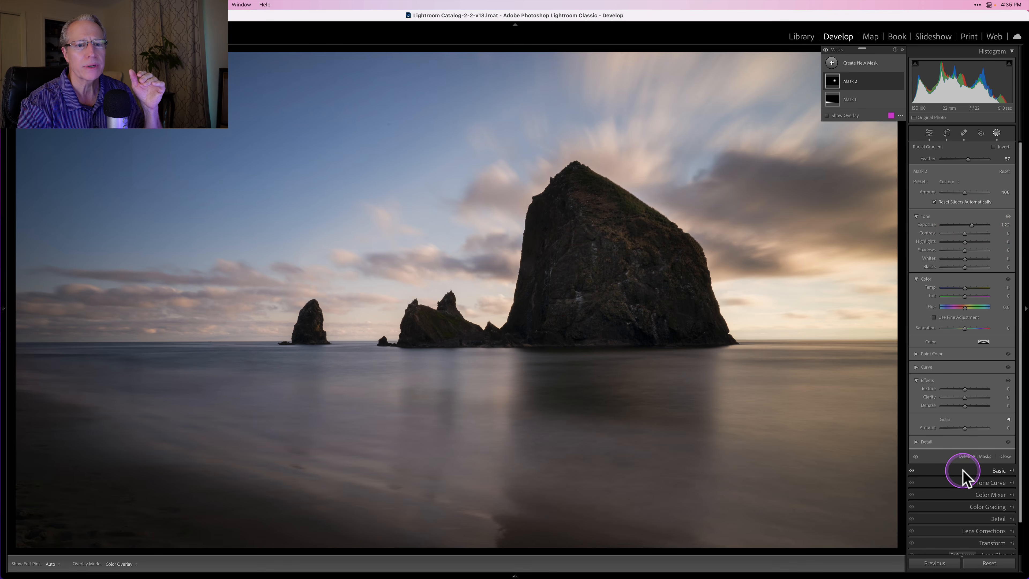
scroll(962, 484, "down", 1)
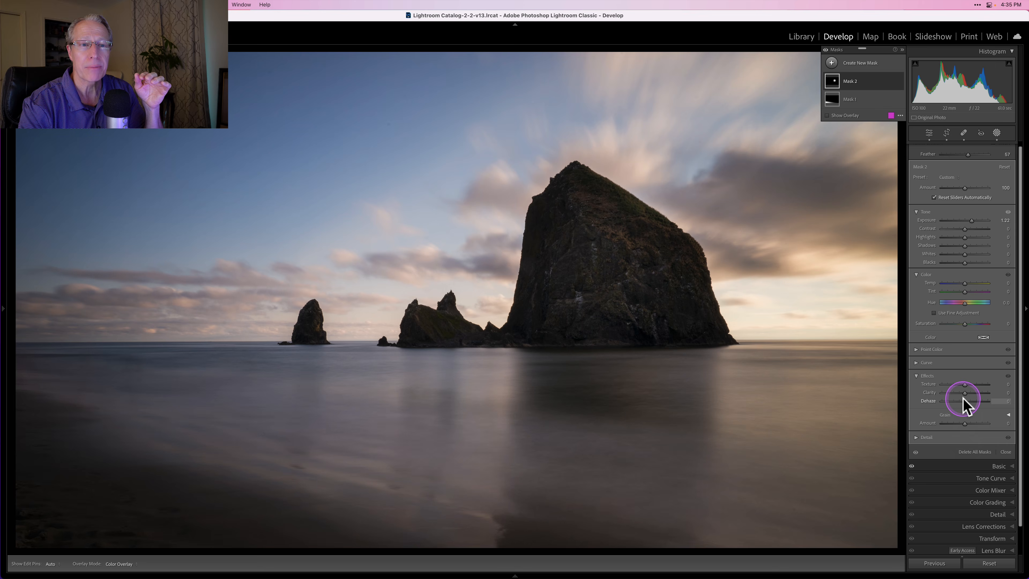
left_click_drag(964, 392, 972, 392)
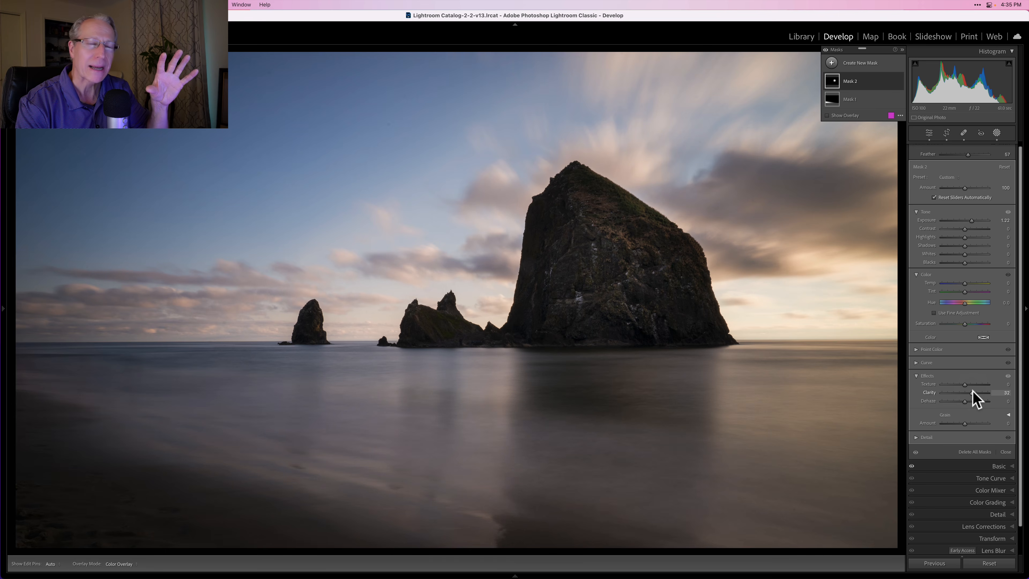
left_click(832, 285)
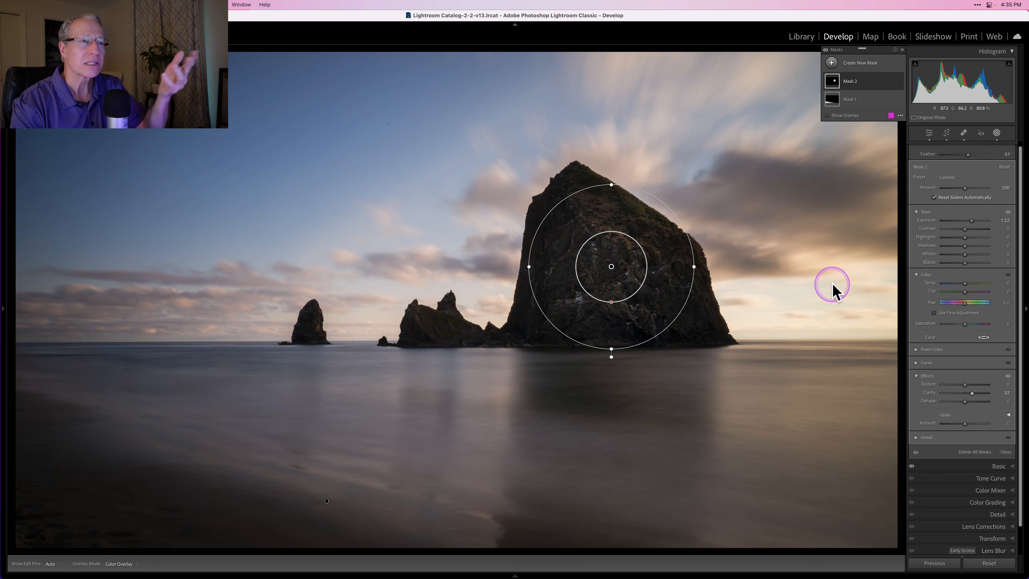
- Hide and show Mask 2 to compare the large rock with and without the radial gradient adjustment
left_click(856, 74)
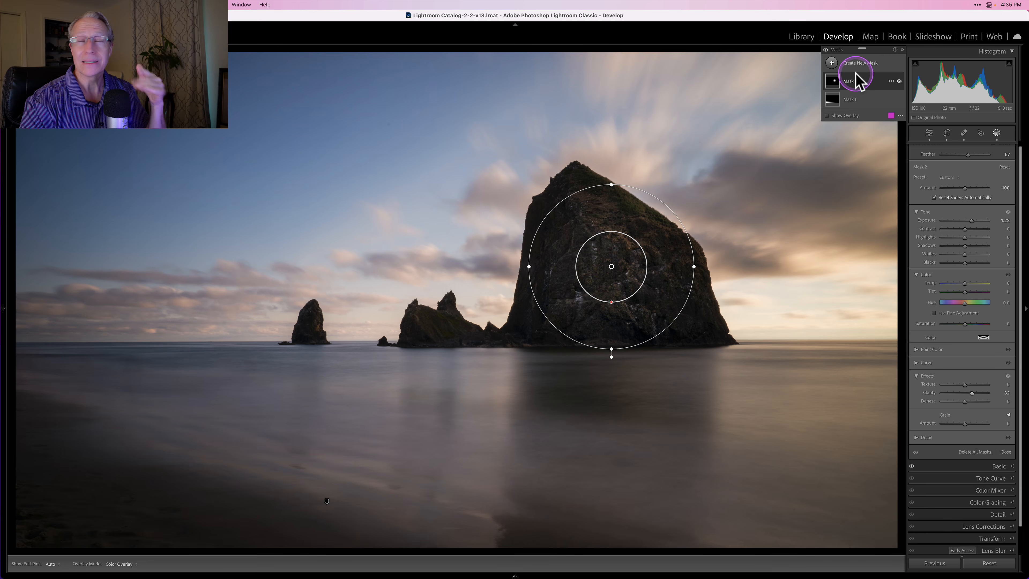
left_click(896, 81)
left_click(896, 81)
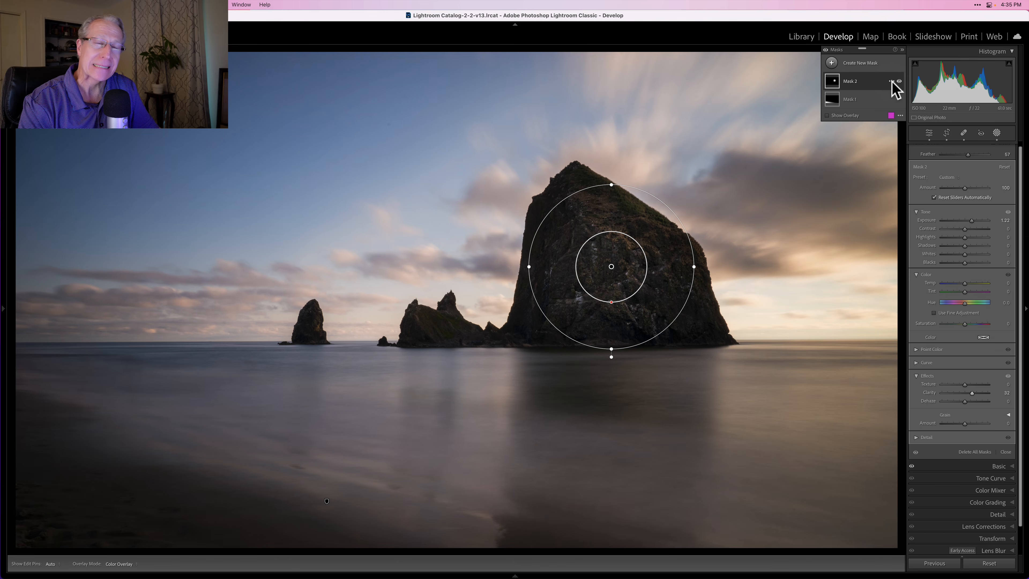
left_click(891, 81)
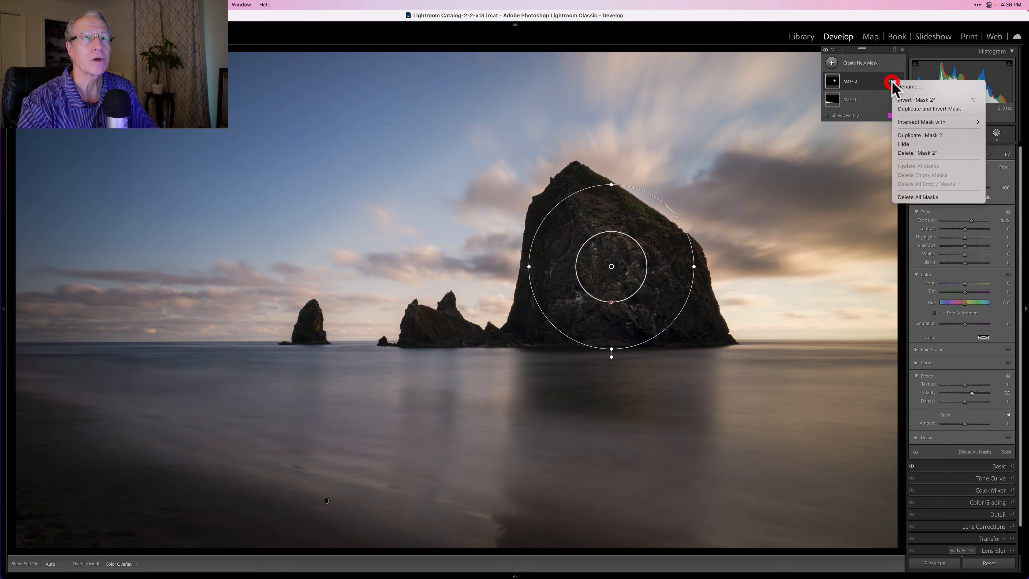
left_click(891, 81)
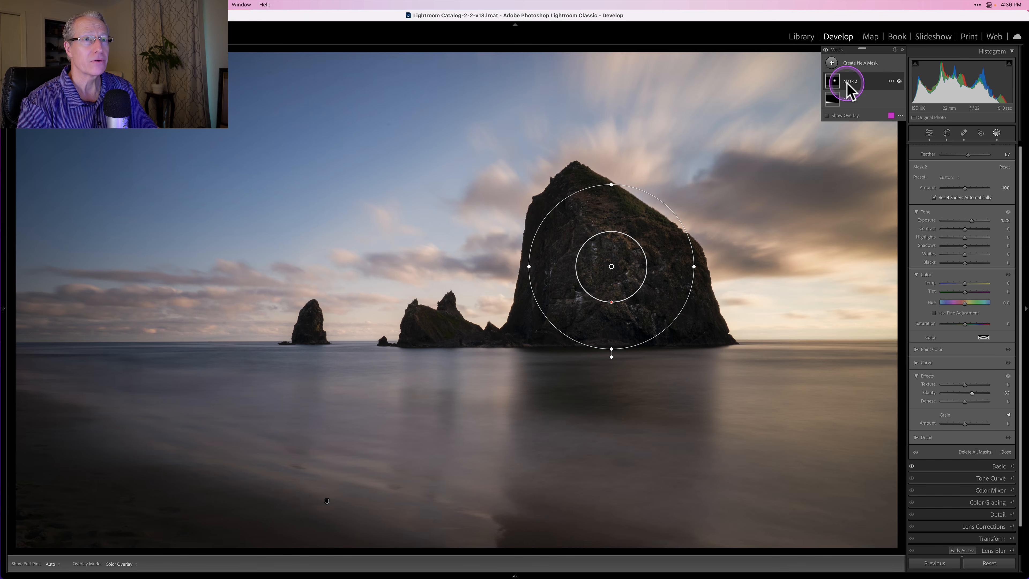
left_click(898, 82)
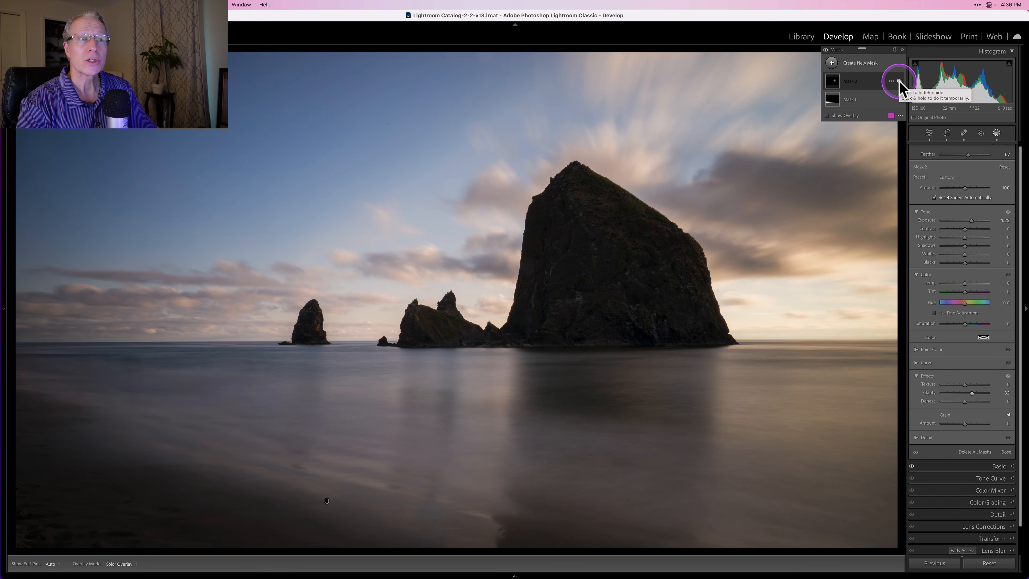
left_click(899, 81)
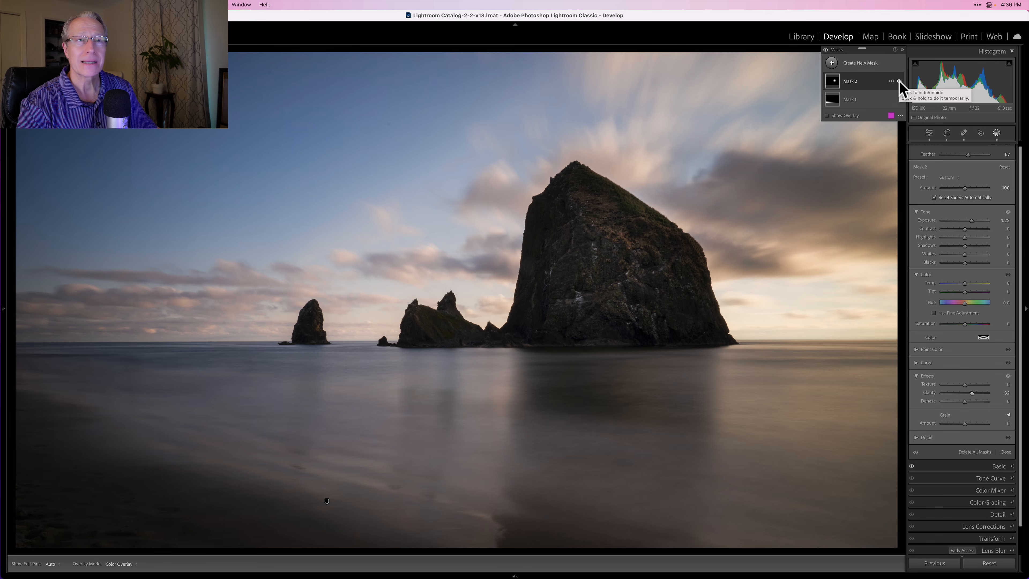
- Delete all masks from the photo and undo that deletion
left_click(891, 82)
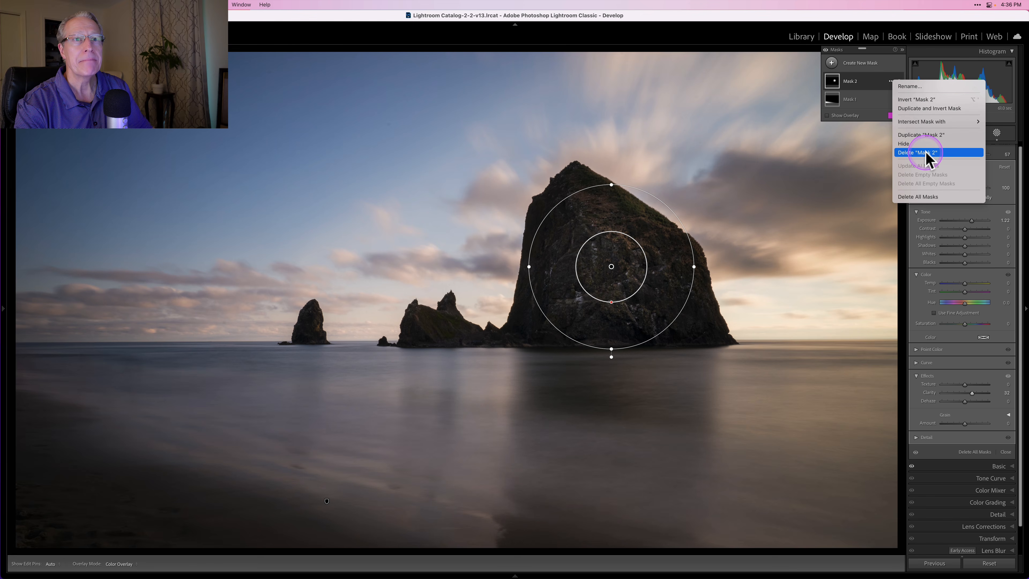
key("Escape")
left_click(932, 196)
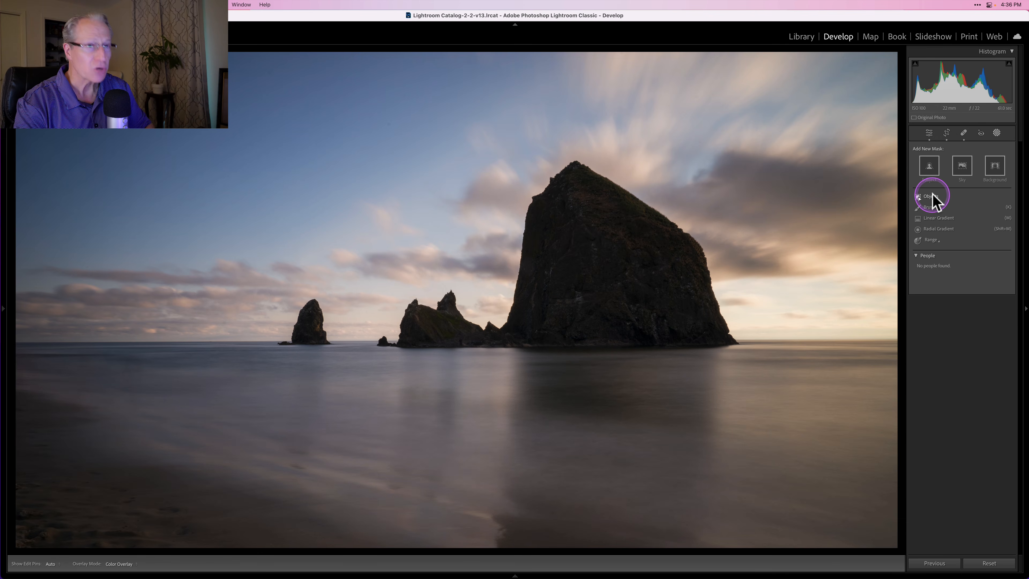
key("super+z")
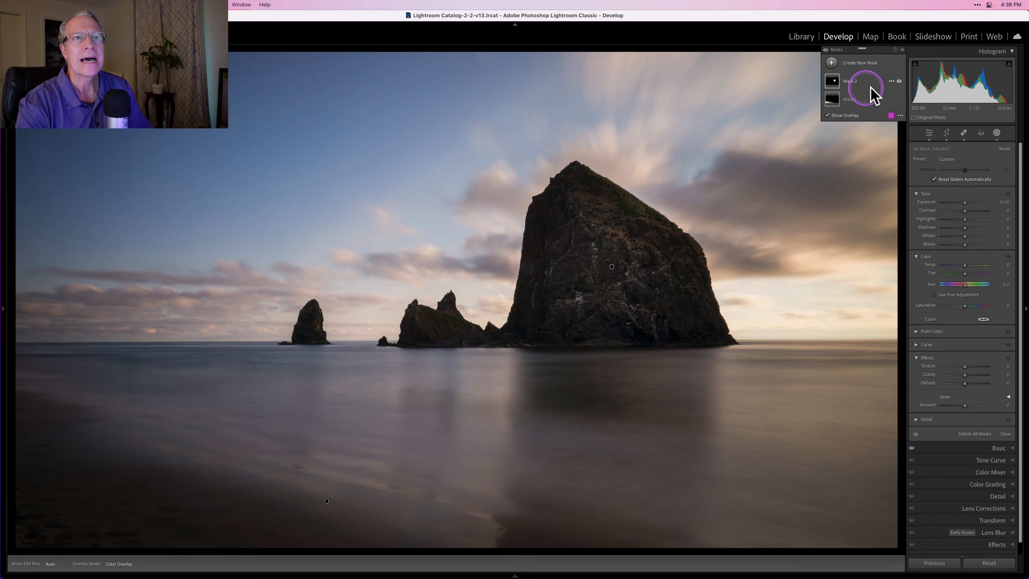
- Delete the radial gradient mask on the large rock and add a Select Subject mask in its place
left_click(892, 82)
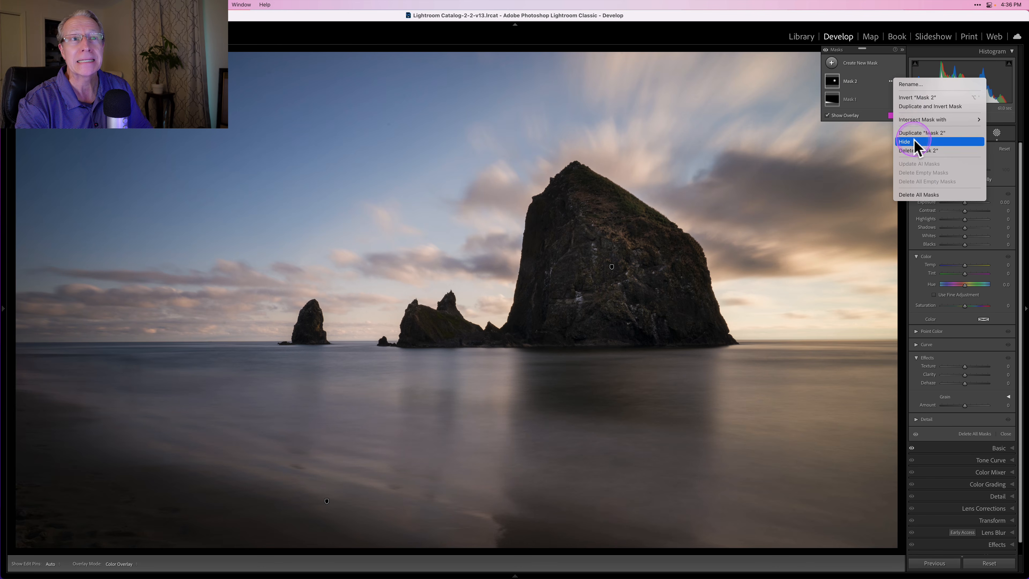
left_click(915, 150)
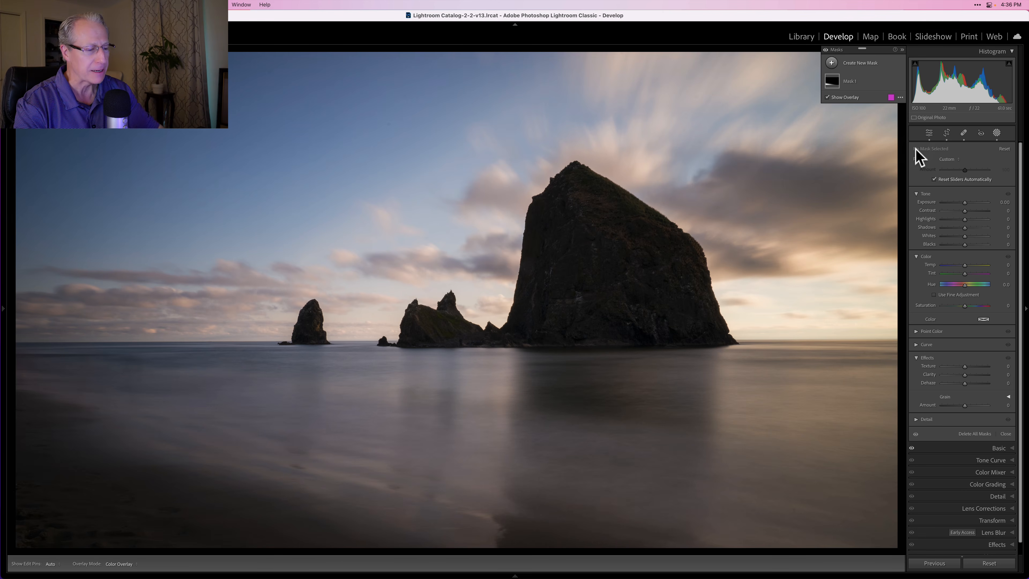
left_click(832, 63)
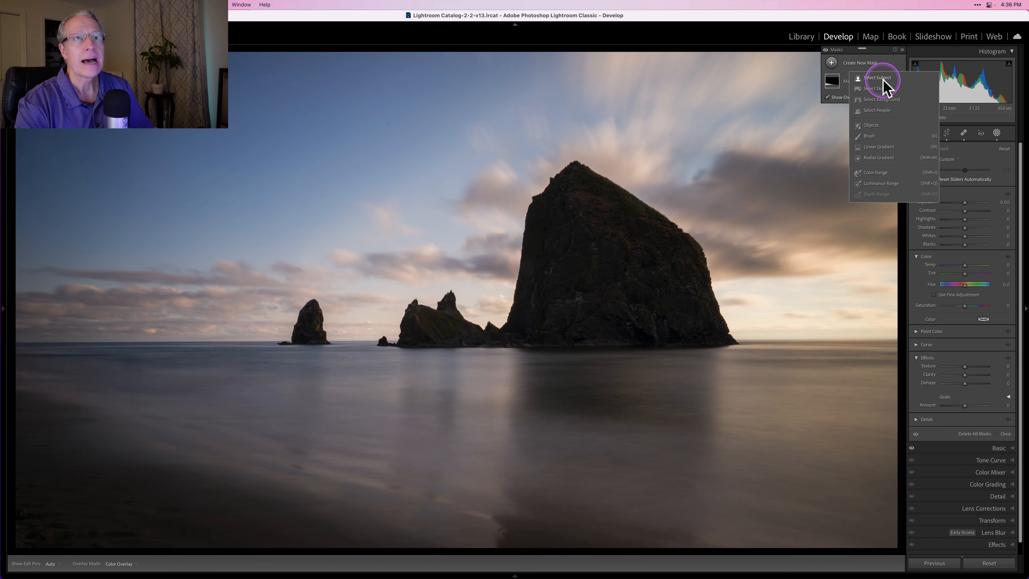
left_click(883, 78)
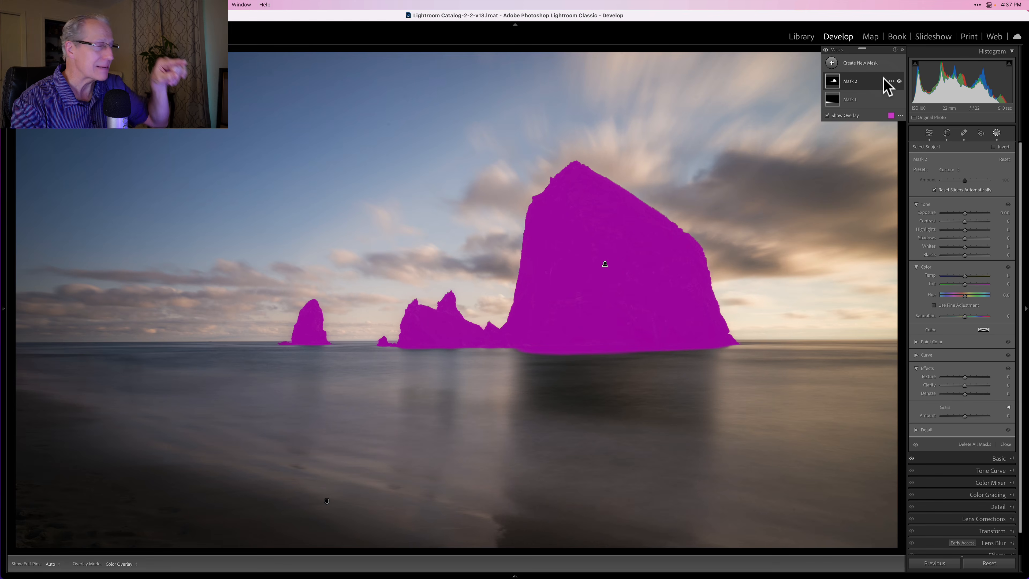
- Raise the Select Subject mask's exposure to 0.93 and its clarity to 34 to brighten the rocks
left_click(964, 213)
left_click_drag(964, 212, 969, 213)
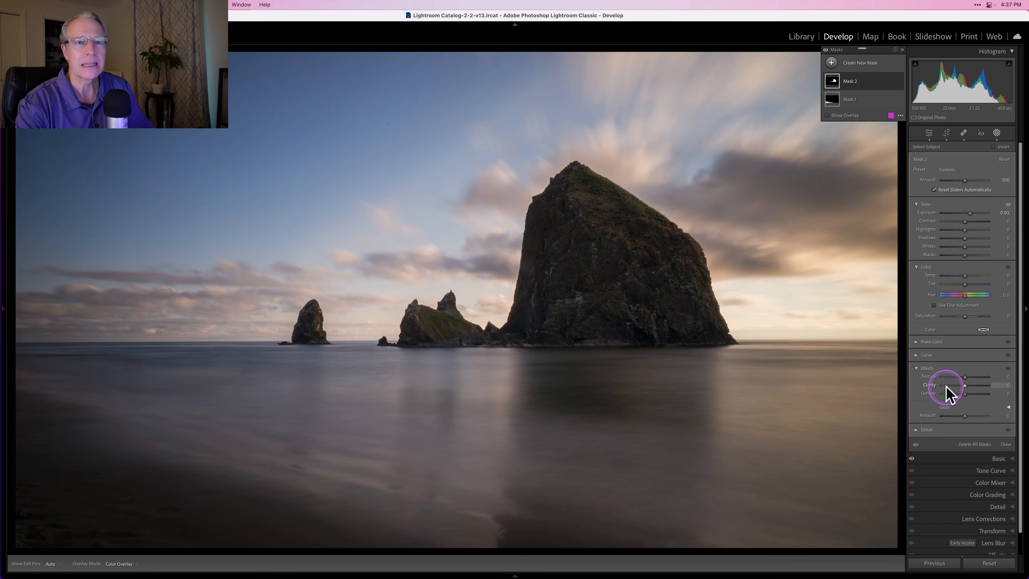
left_click_drag(960, 384, 972, 384)
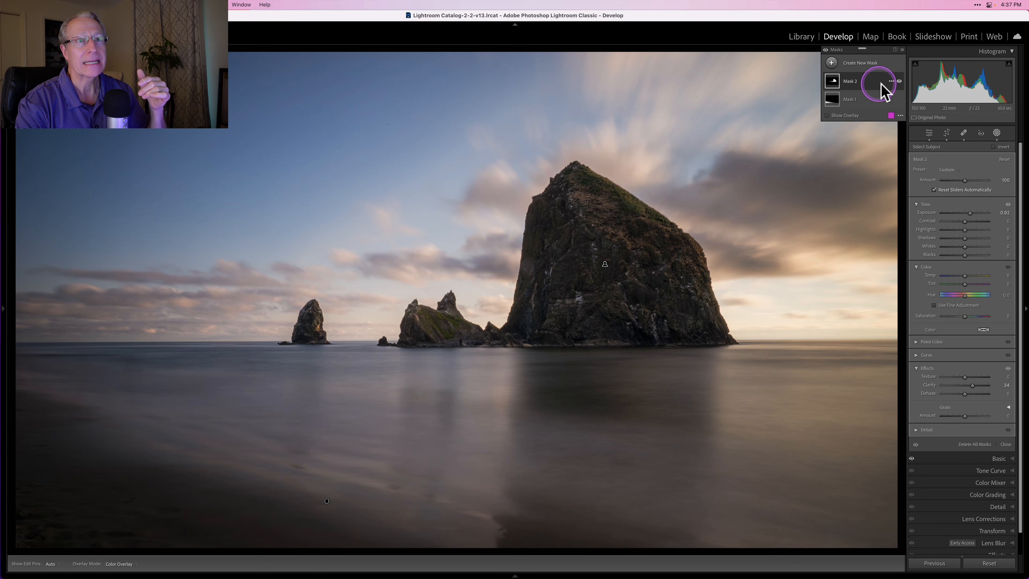
- Delete the Select Subject mask and create an Objects mask by brushing roughly over the large rock
left_click(891, 81)
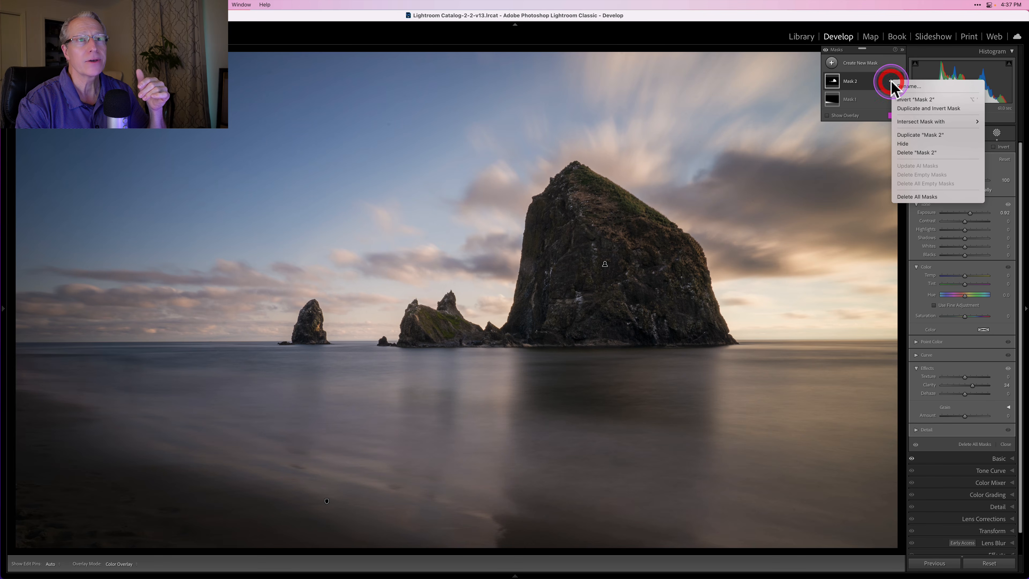
left_click(908, 150)
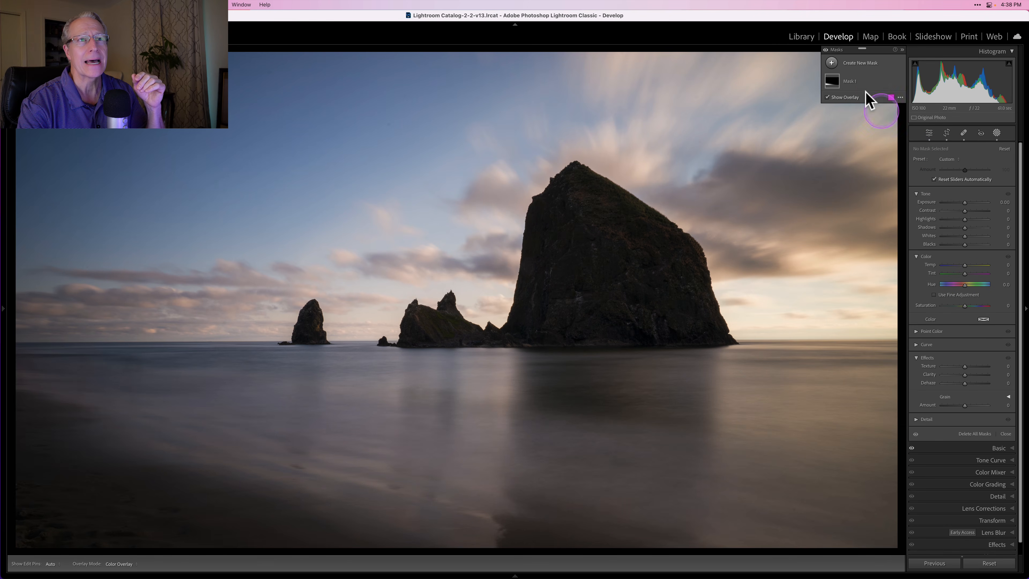
left_click(831, 63)
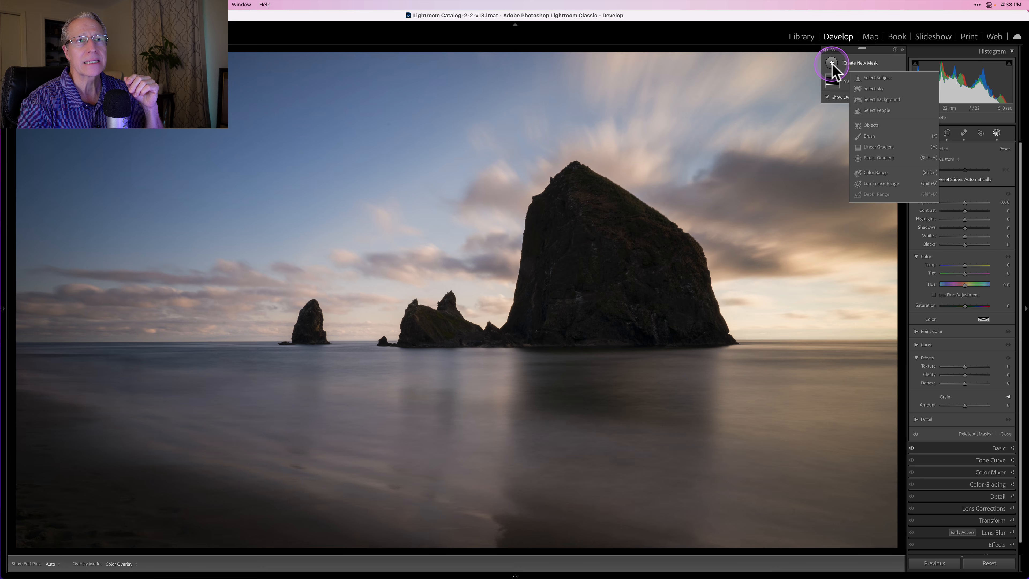
left_click(871, 125)
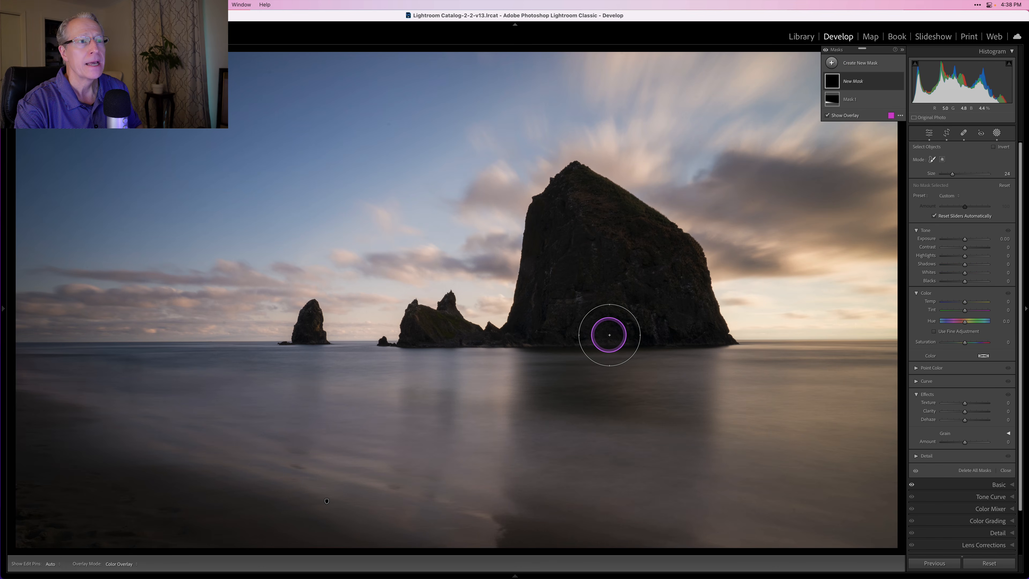
mouse_move(569, 221)
left_mouse_down()
mouse_move(571, 194)
mouse_move(626, 218)
mouse_move(698, 276)
mouse_move(693, 322)
mouse_move(443, 324)
mouse_move(496, 317)
mouse_move(542, 216)
mouse_move(640, 275)
mouse_move(565, 264)
mouse_move(551, 286)
left_mouse_up()
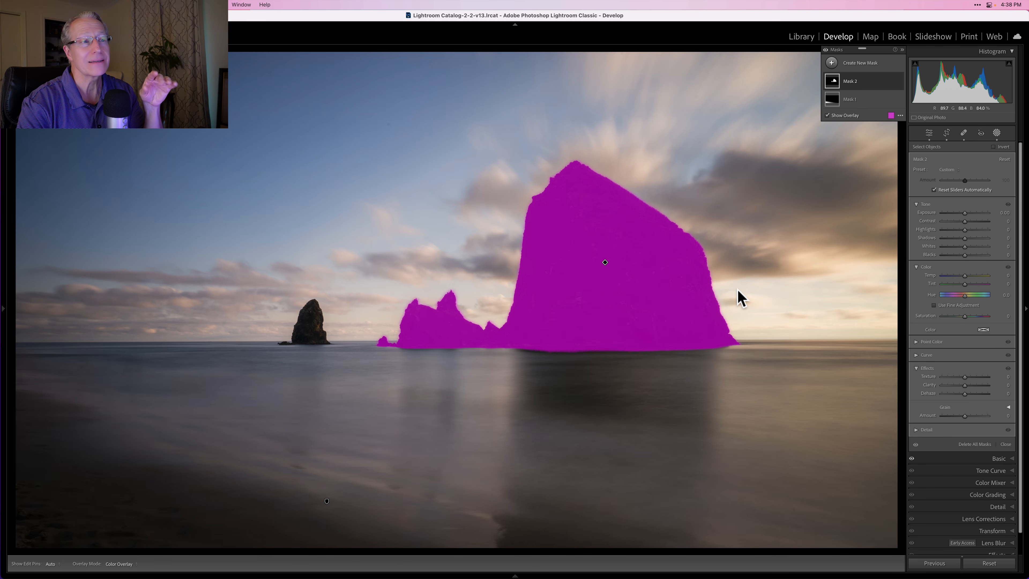
- Set the Objects mask's exposure to 0.93 and its clarity to 28
left_click_drag(965, 214, 970, 214)
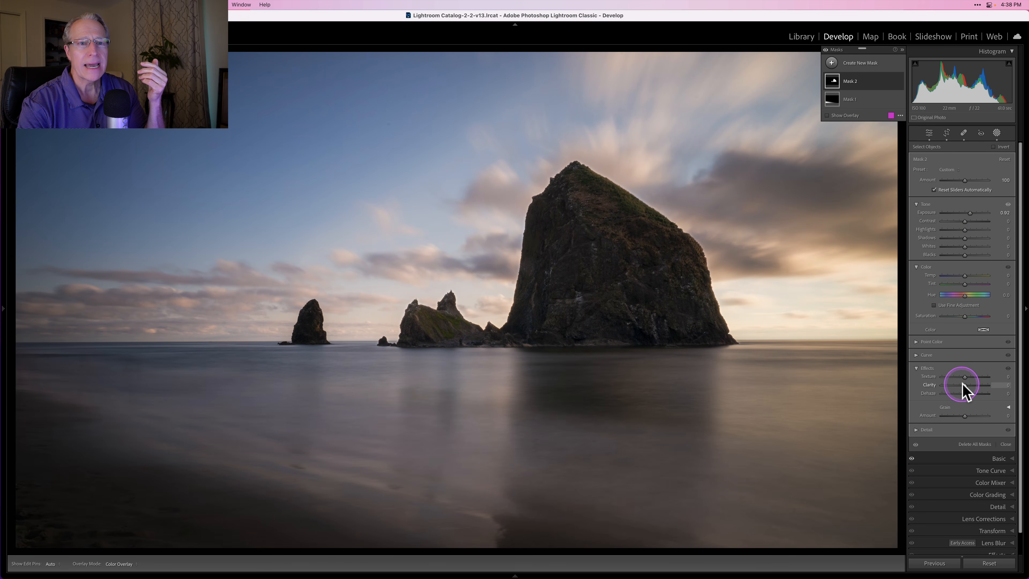
left_click_drag(965, 385, 971, 386)
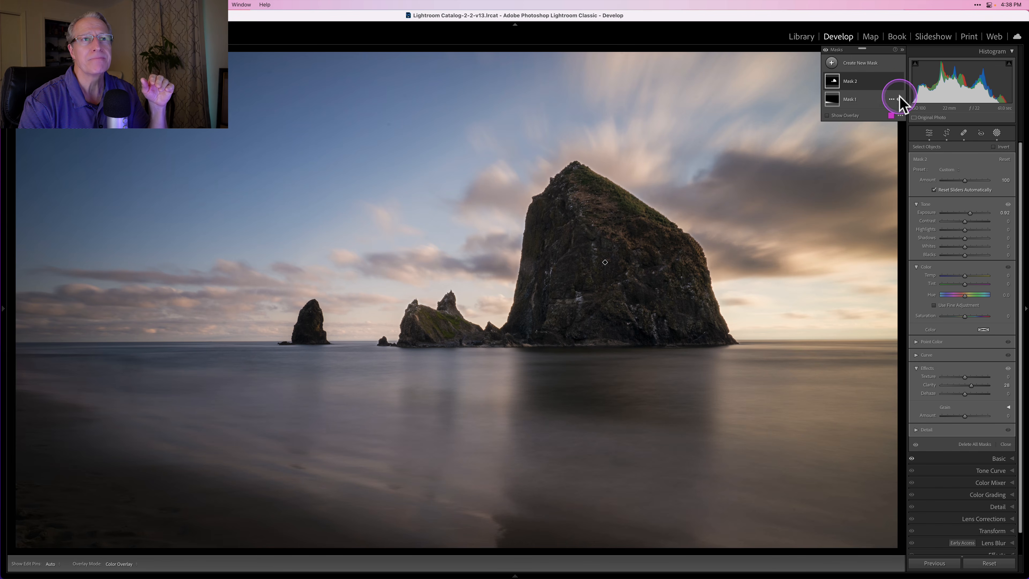
- Delete Mask 2 and create a Select Background mask covering the sky and water
left_click(890, 81)
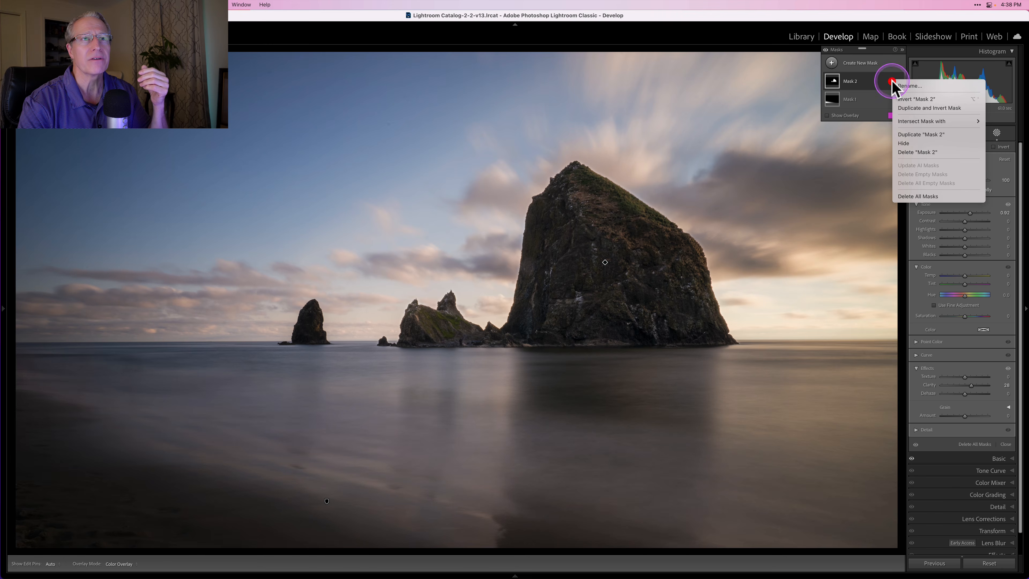
left_click(907, 152)
left_click(831, 63)
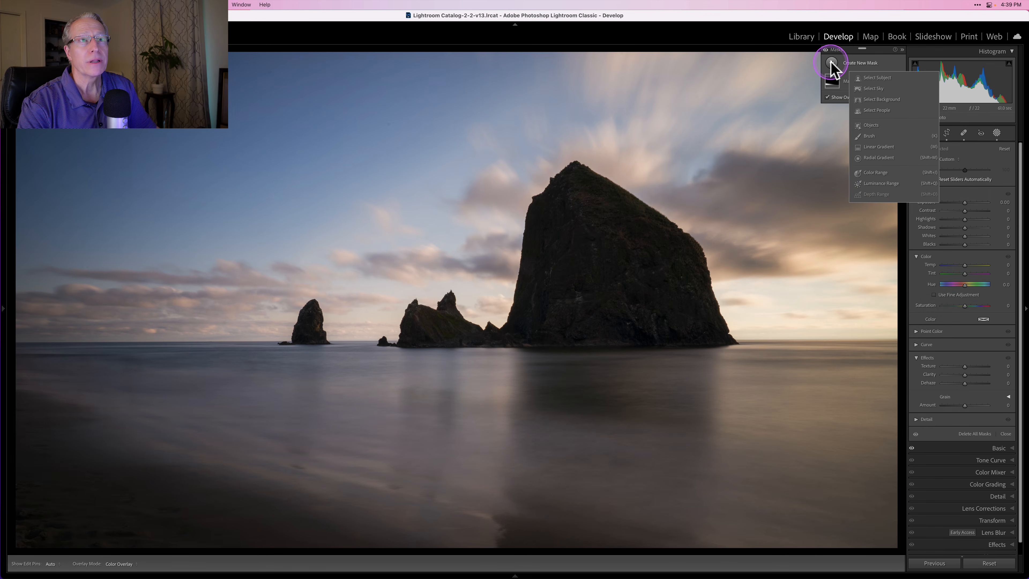
left_click(875, 99)
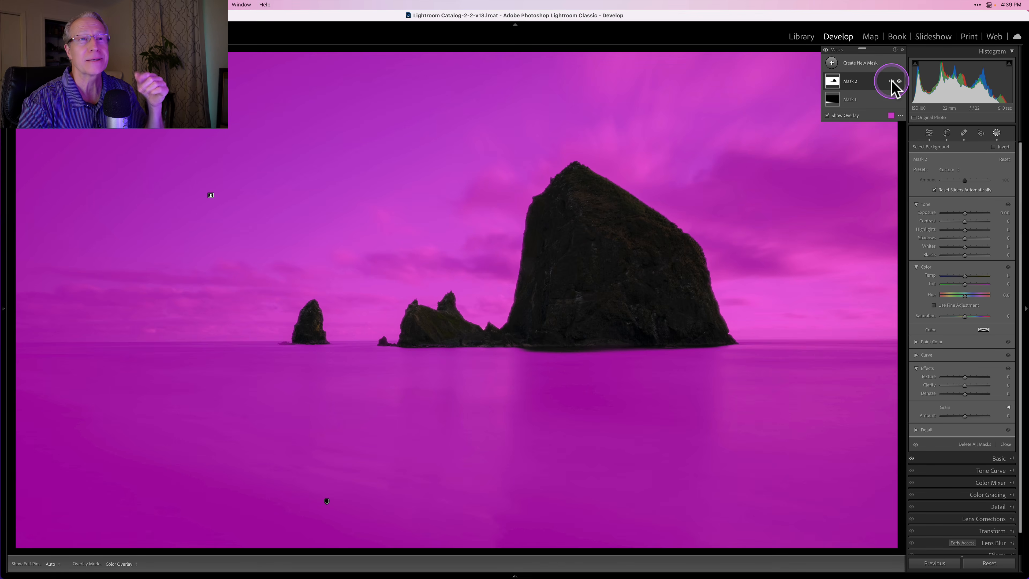
- Invert Mask 2 so the Select Background selection covers the rocks instead of the sky and water
left_click(890, 81)
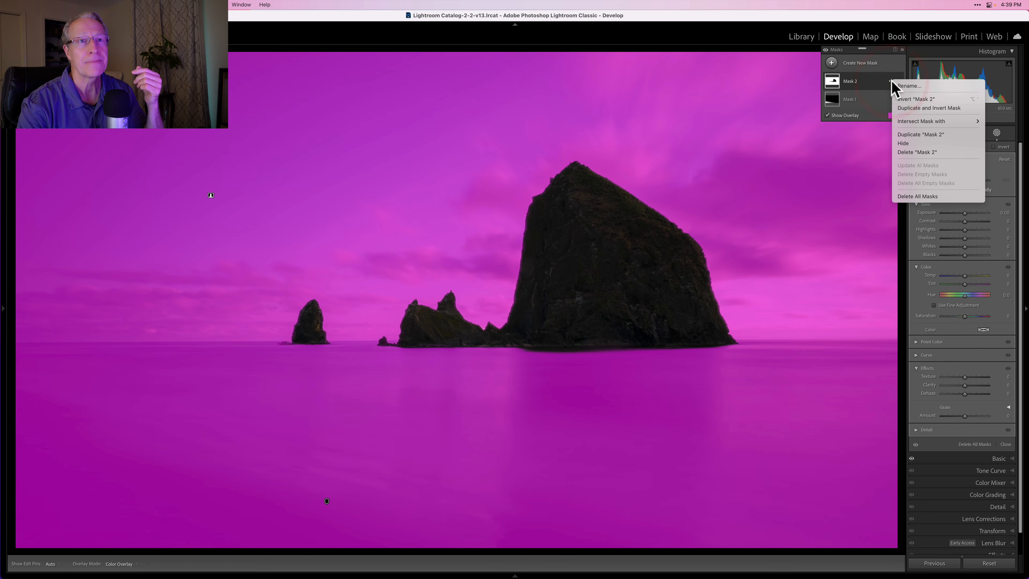
left_click(907, 107)
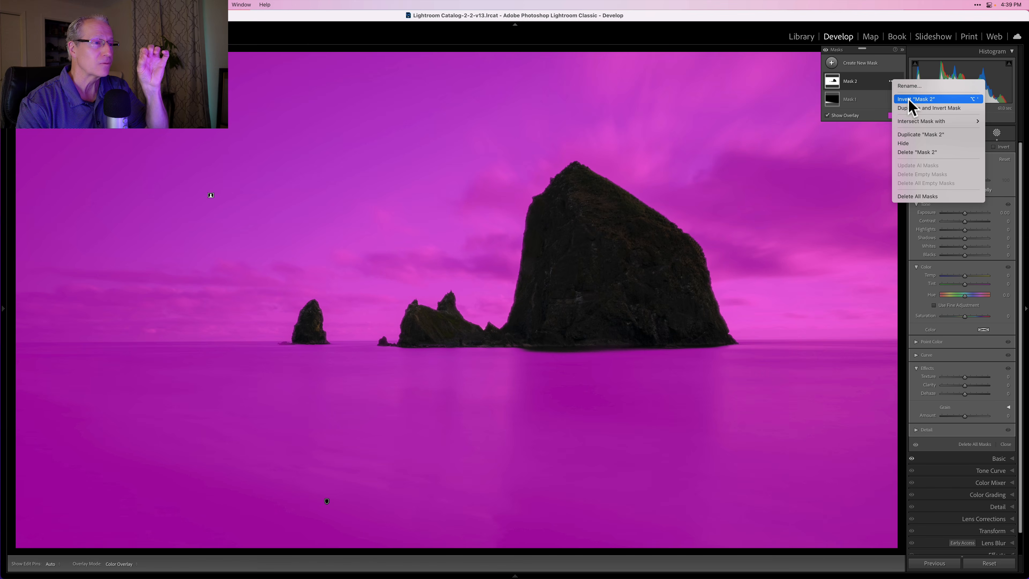
left_click(909, 100)
left_click(772, 281)
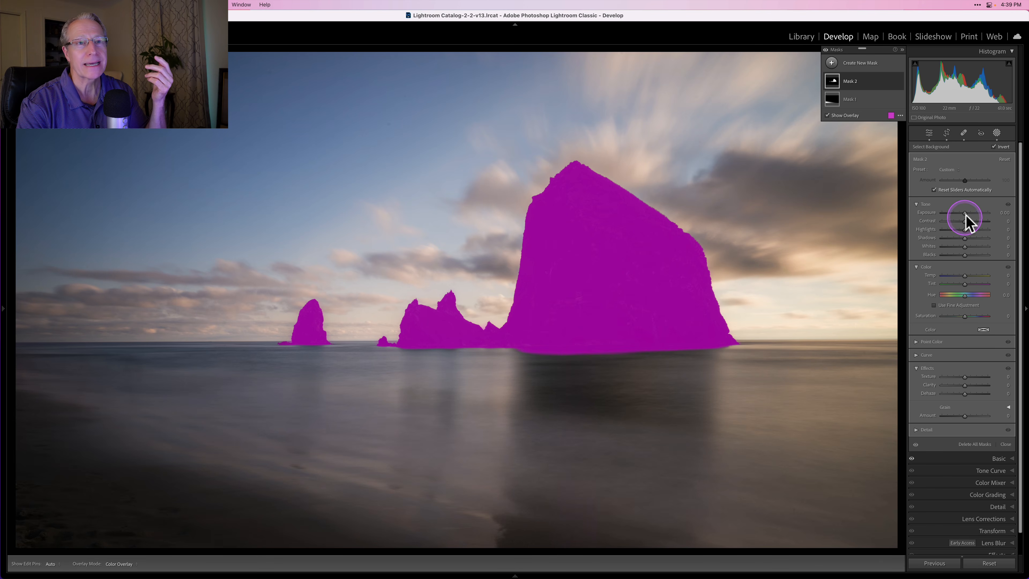
- Set the inverted Background mask's exposure to 0.99 and its clarity to 13
left_click_drag(966, 211, 967, 211)
left_click_drag(970, 213, 972, 213)
left_click_drag(965, 384, 968, 384)
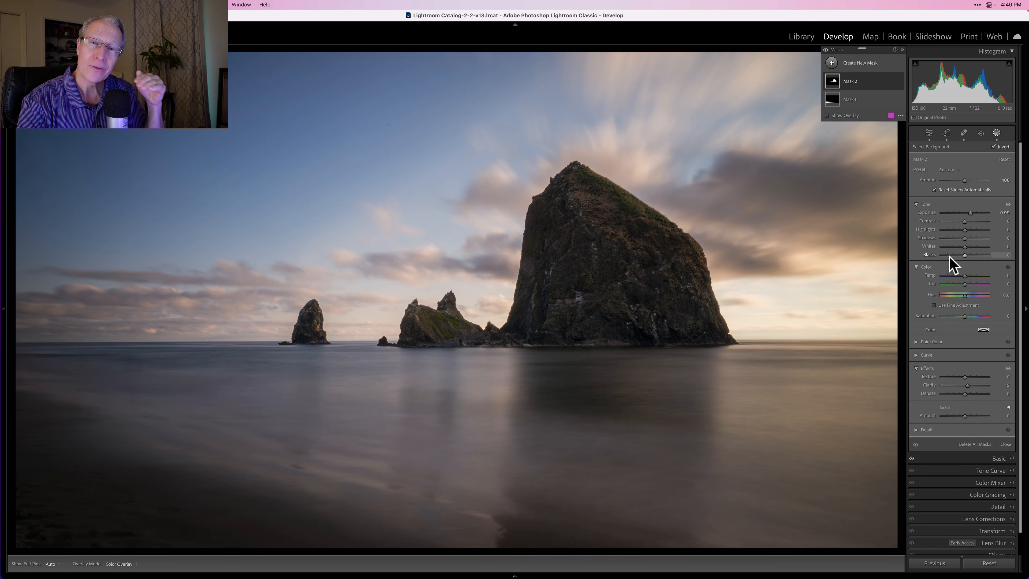
- Expand and collapse Mask 2 and Mask 1 to examine the components and the add and subtract options of each
left_click(892, 81)
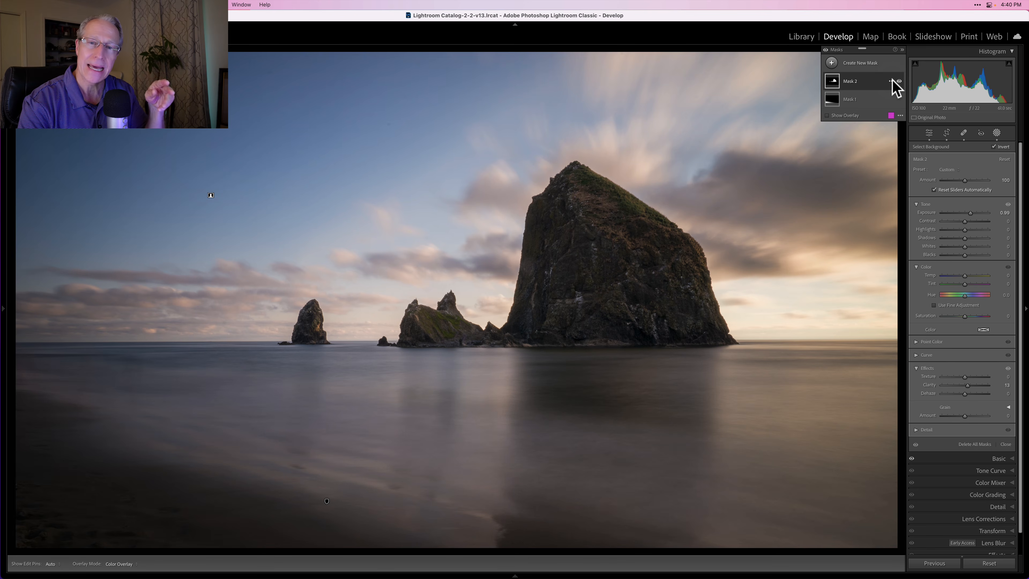
left_click(864, 80)
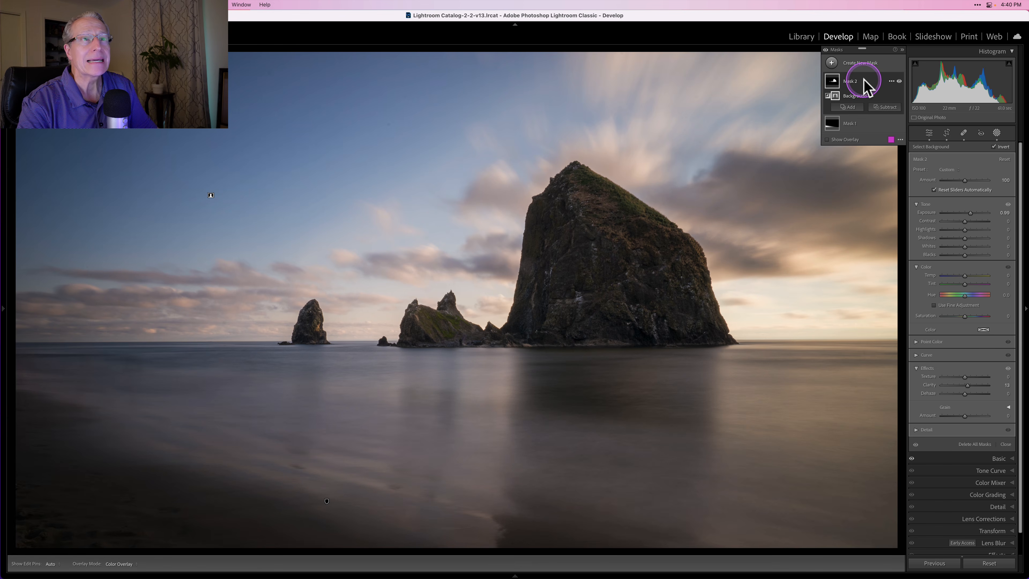
left_click(864, 79)
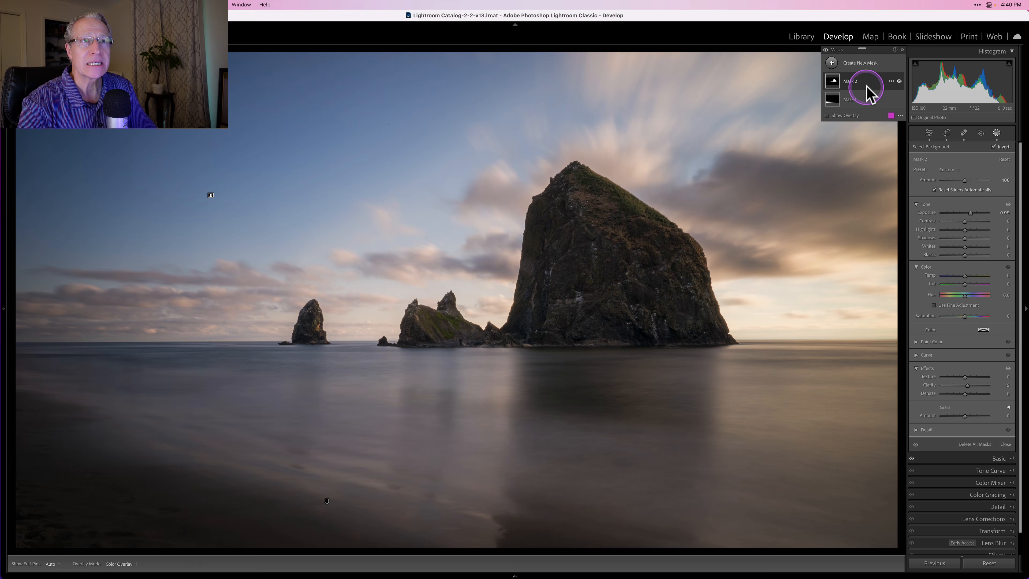
left_click(863, 100)
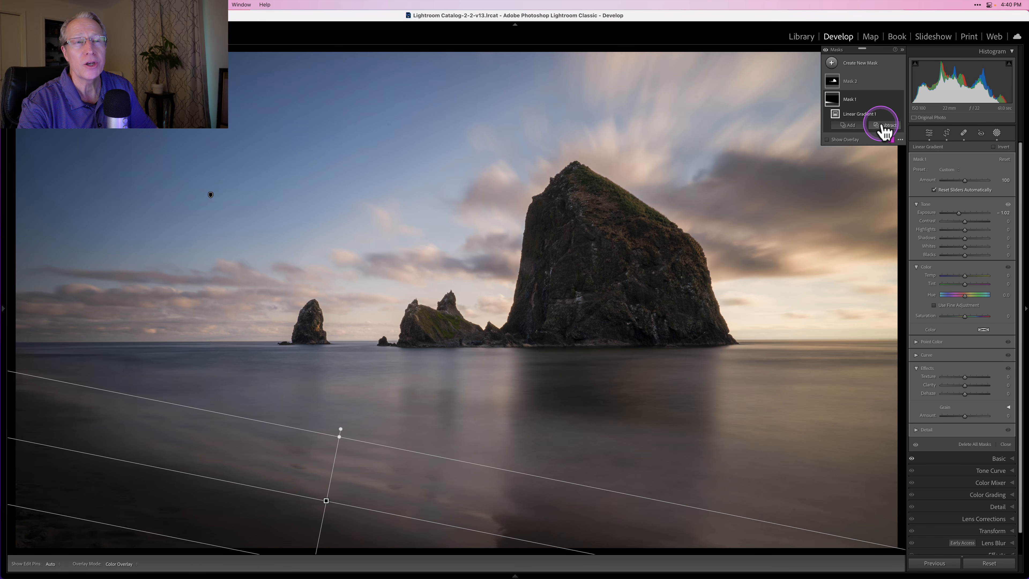
left_click(865, 101)
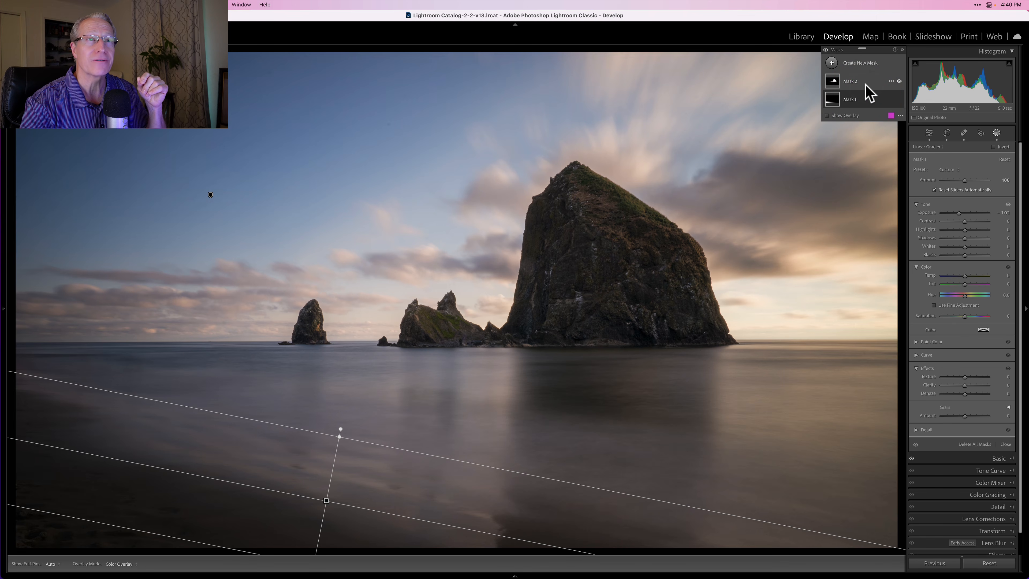
- Subtract from Mask 2 with a brush over the small separate rock and check the erased area with the overlay
left_click(865, 85)
left_click(862, 84)
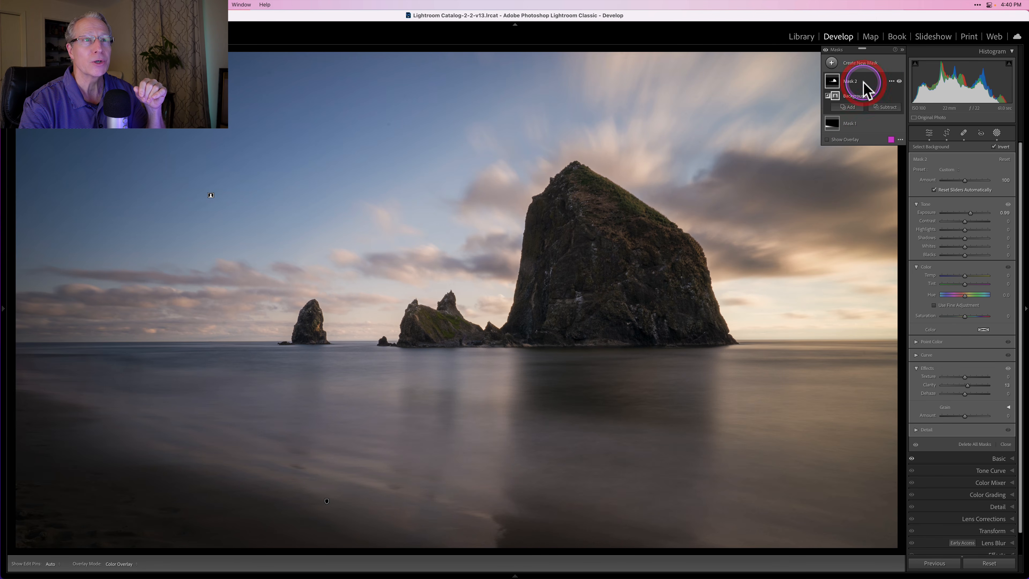
left_click(883, 108)
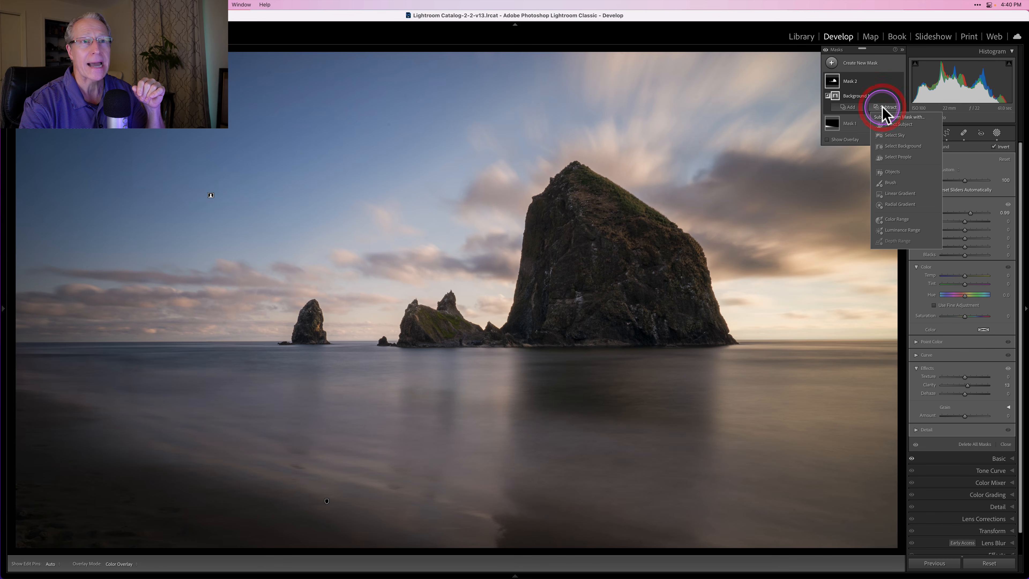
left_click(891, 182)
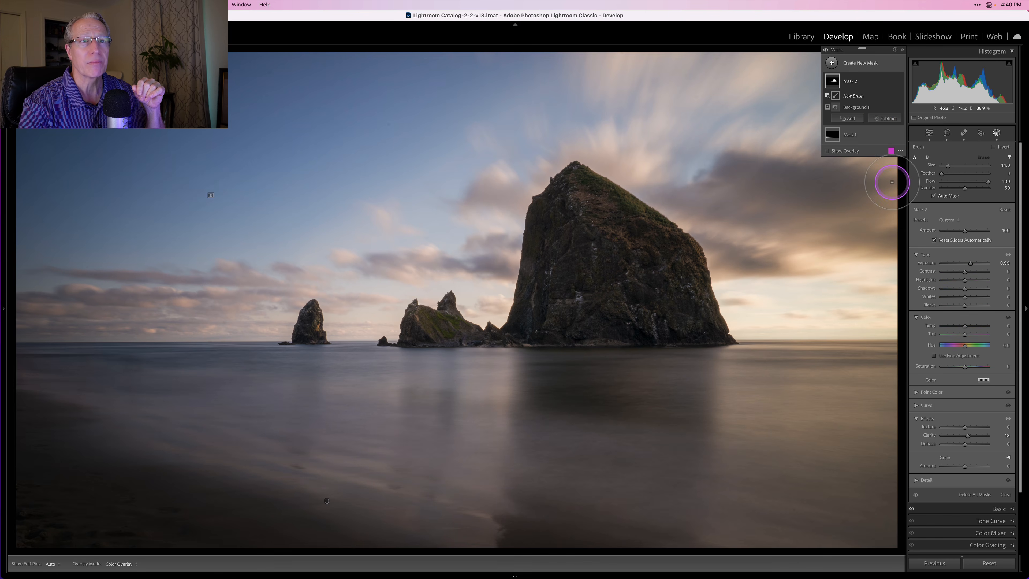
key("h")
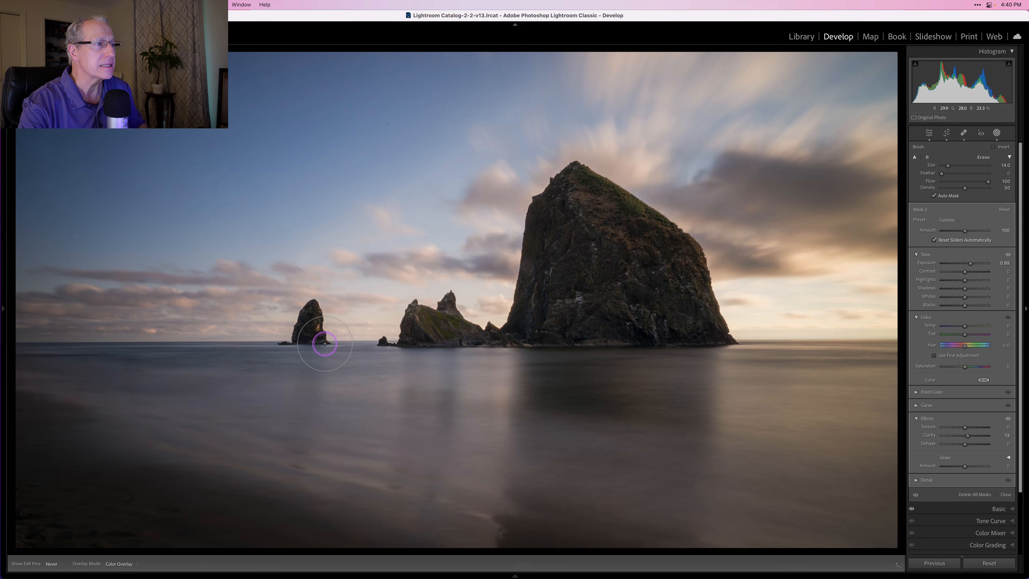
mouse_move(288, 331)
left_mouse_down()
mouse_move(305, 301)
mouse_move(333, 309)
mouse_move(301, 325)
mouse_move(428, 326)
mouse_move(433, 297)
mouse_move(486, 337)
mouse_move(432, 305)
mouse_move(367, 349)
mouse_move(444, 309)
mouse_move(363, 321)
mouse_move(465, 304)
mouse_move(365, 340)
mouse_move(309, 323)
mouse_move(494, 322)
mouse_move(467, 330)
mouse_move(360, 306)
mouse_move(283, 328)
left_mouse_up()
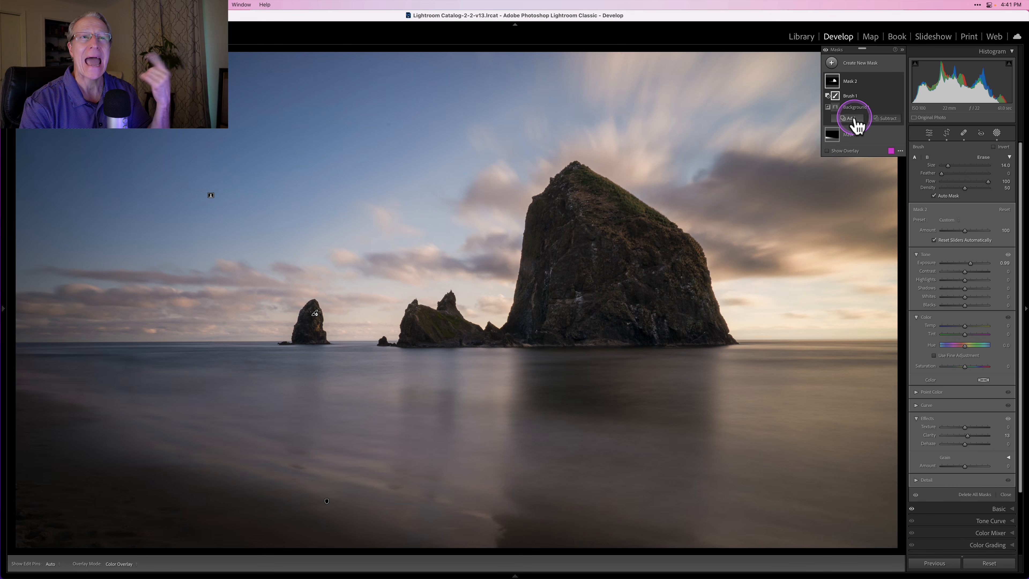
left_click(827, 151)
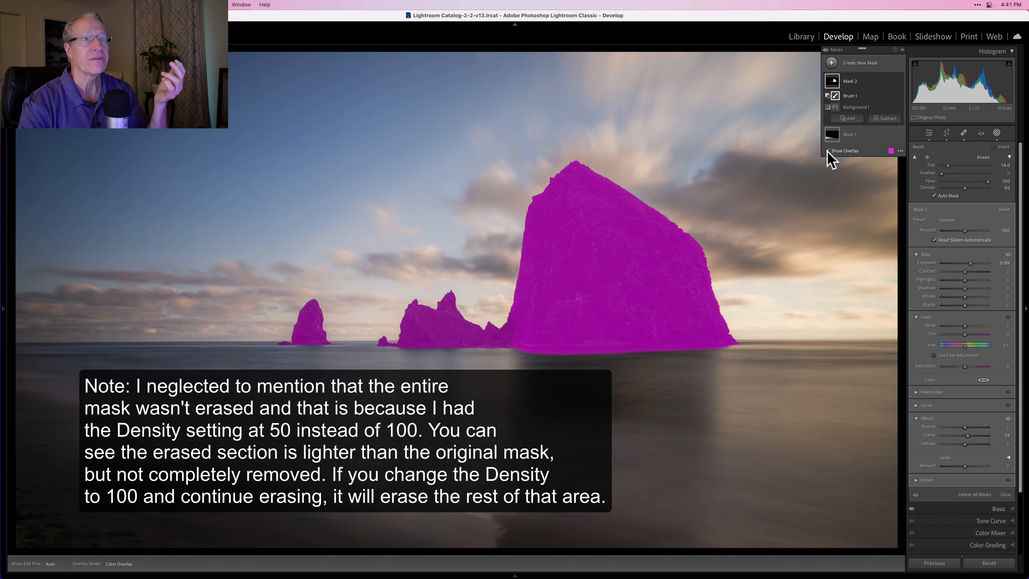
left_click(826, 151)
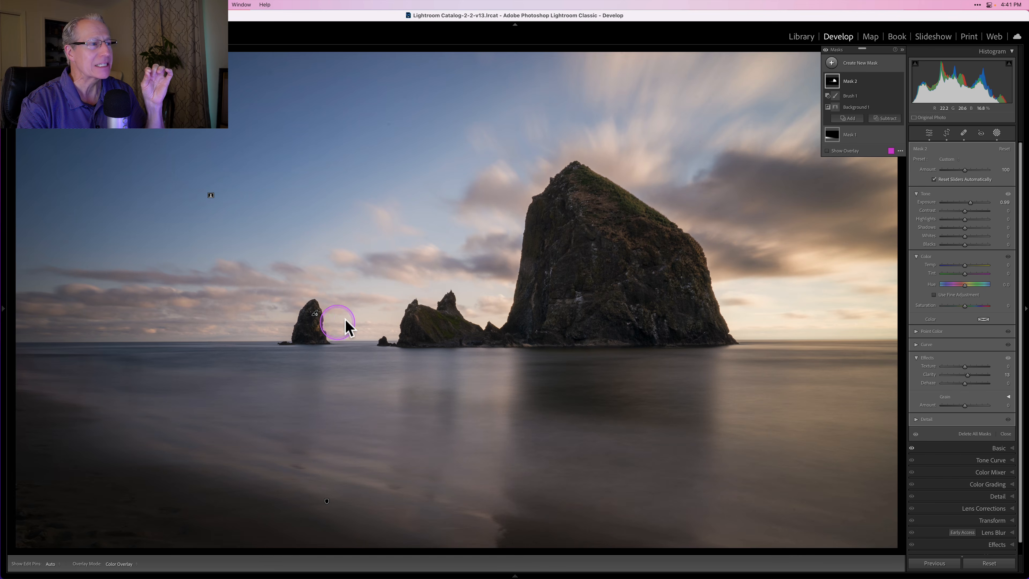
- Delete the Brush 1 component from Mask 2 and check the mask's coverage with the overlay
mouse_move(848, 96)
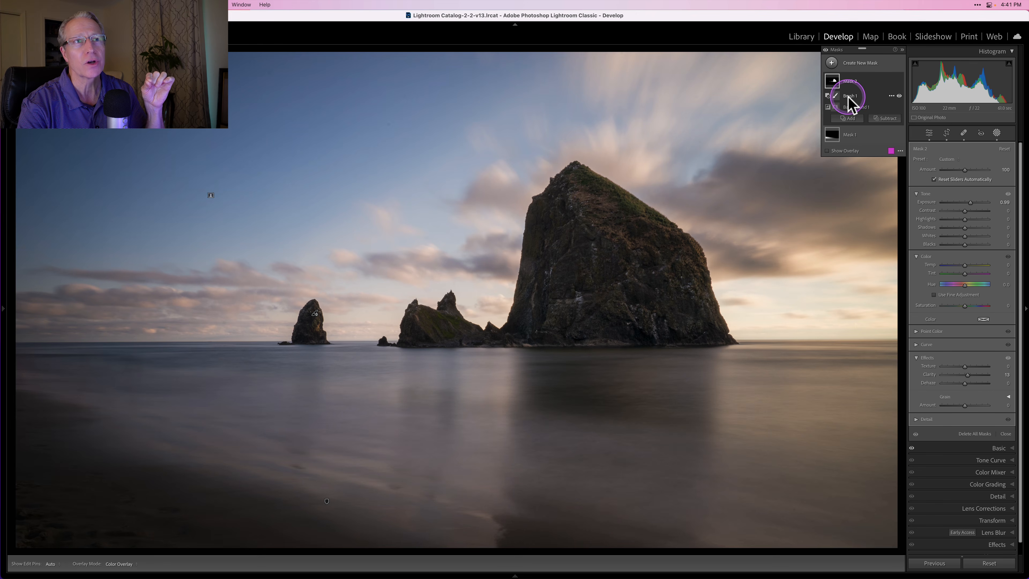
left_click(891, 96)
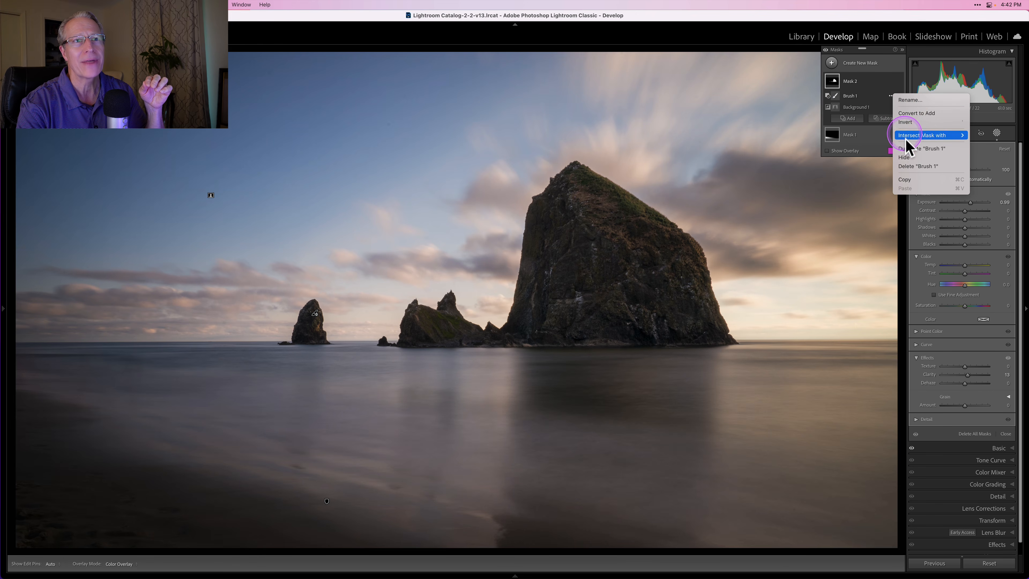
left_click(909, 166)
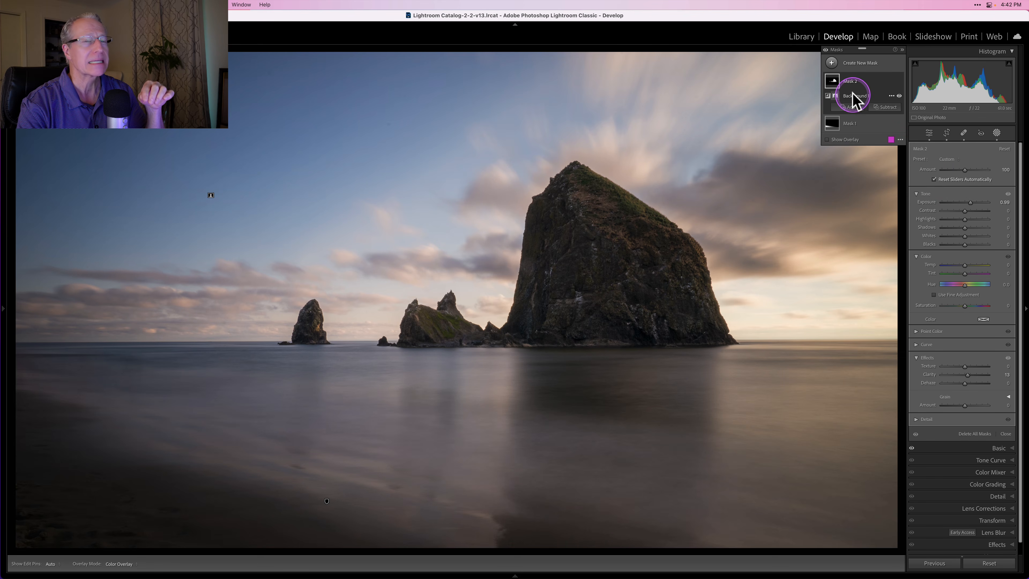
left_click(850, 81)
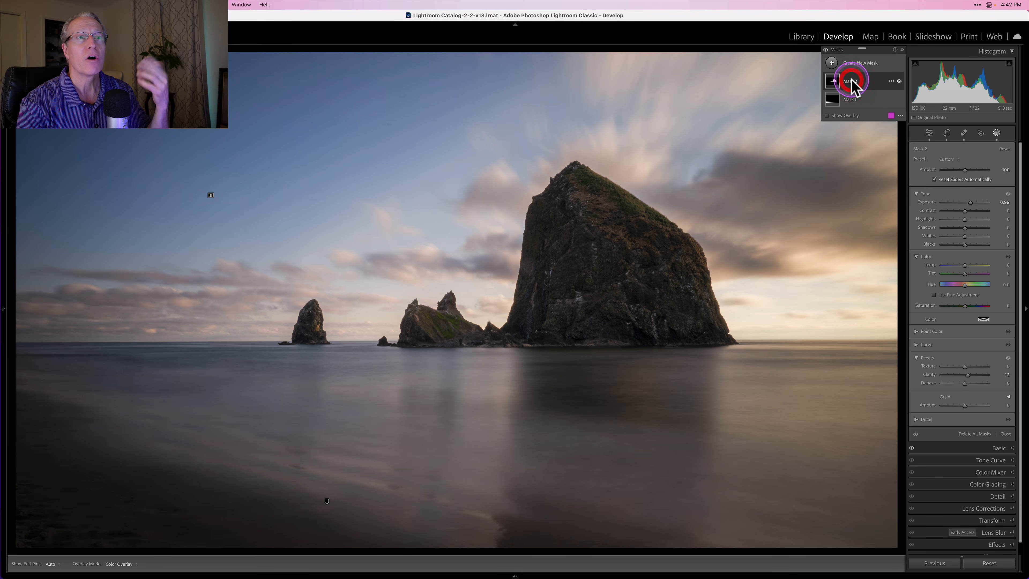
left_click(827, 115)
left_click(826, 115)
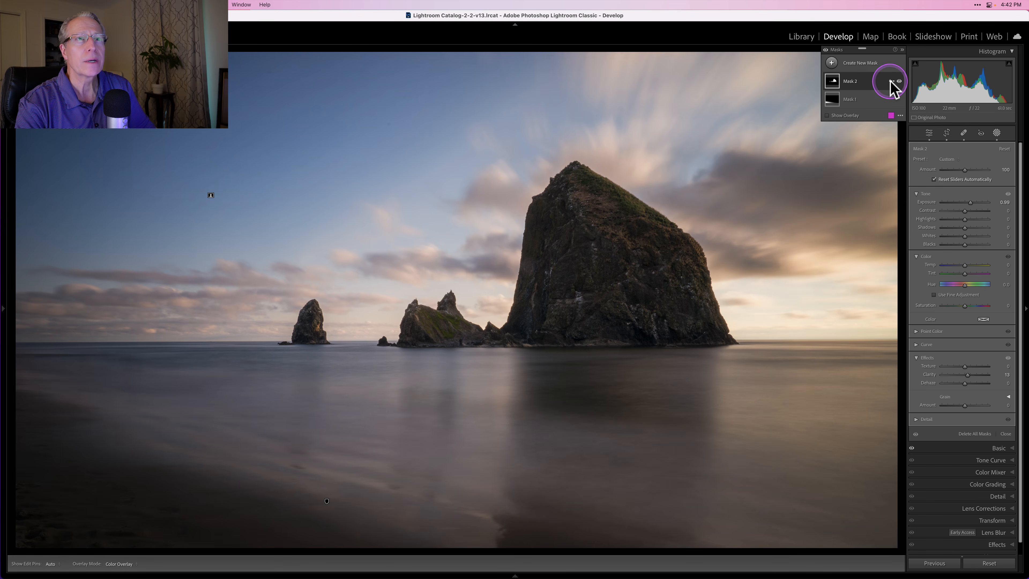
- Duplicate and invert Mask 2 to make a second mask covering the sky and water
left_click(891, 82)
left_click(872, 81)
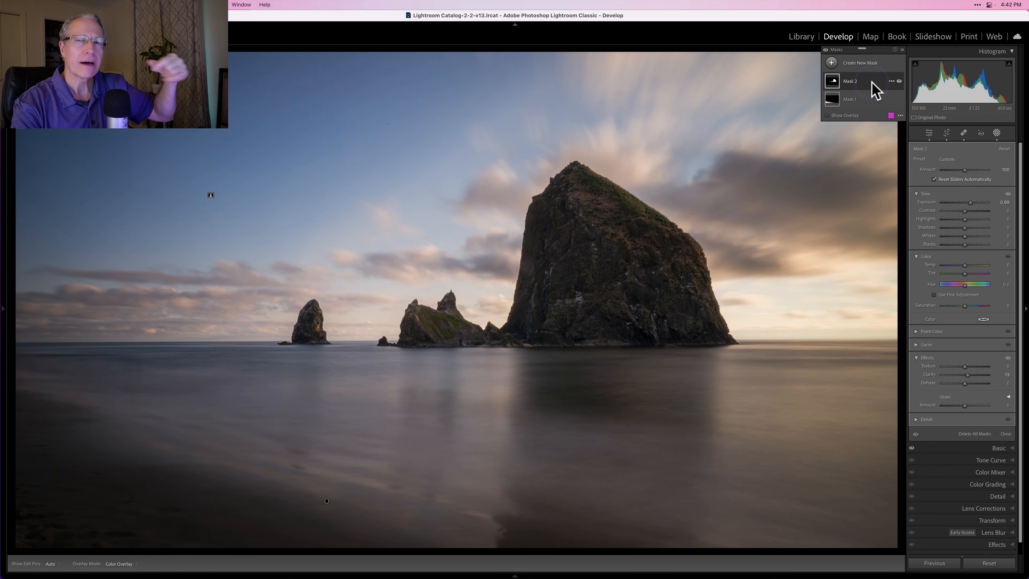
left_click(886, 82)
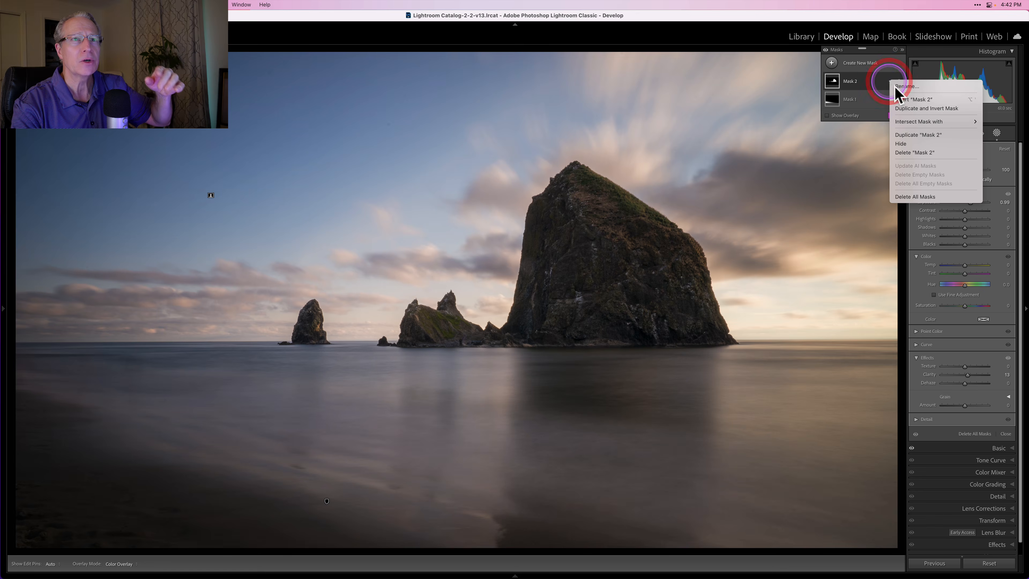
left_click(905, 99)
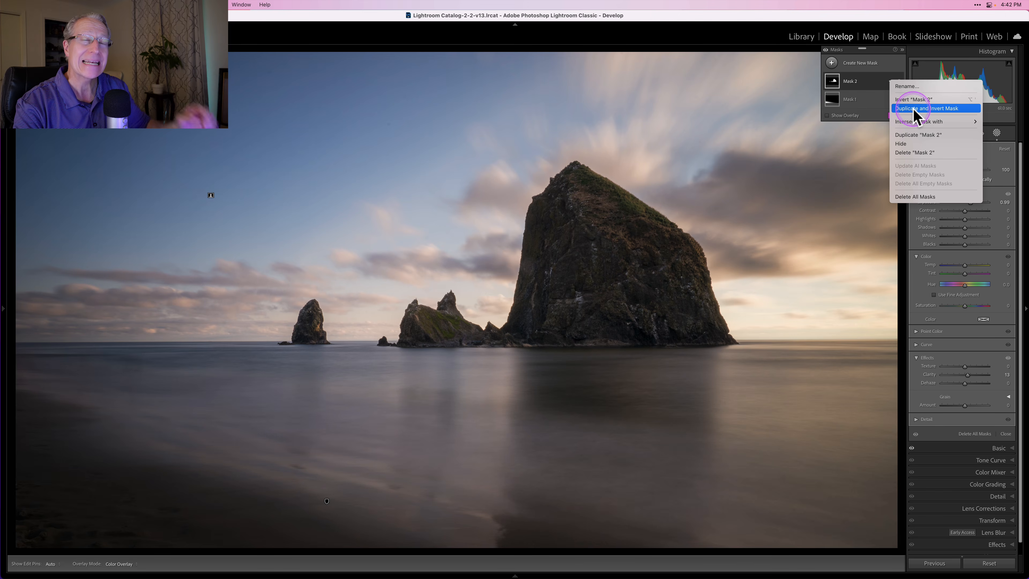
left_click(913, 109)
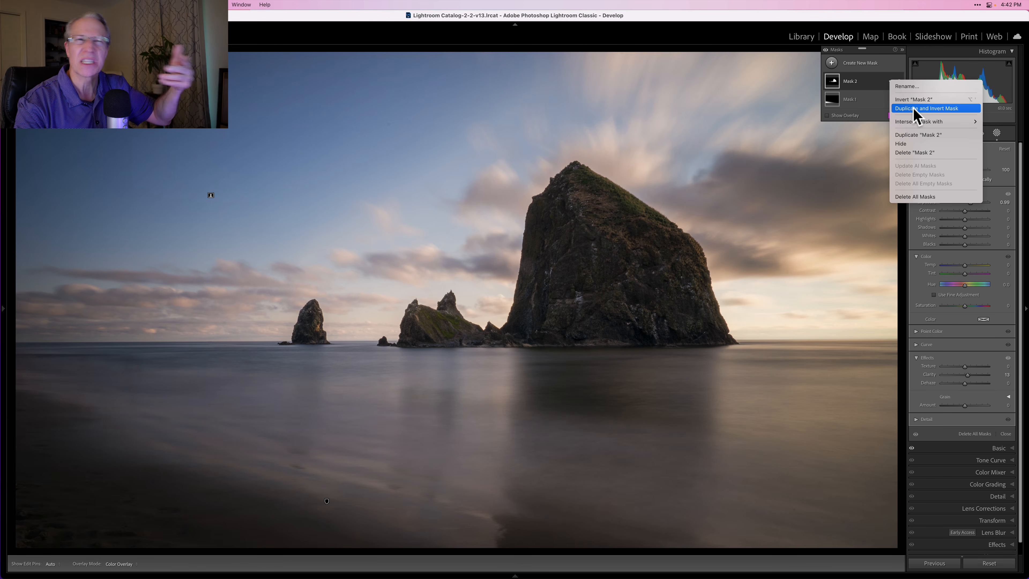
left_click(914, 109)
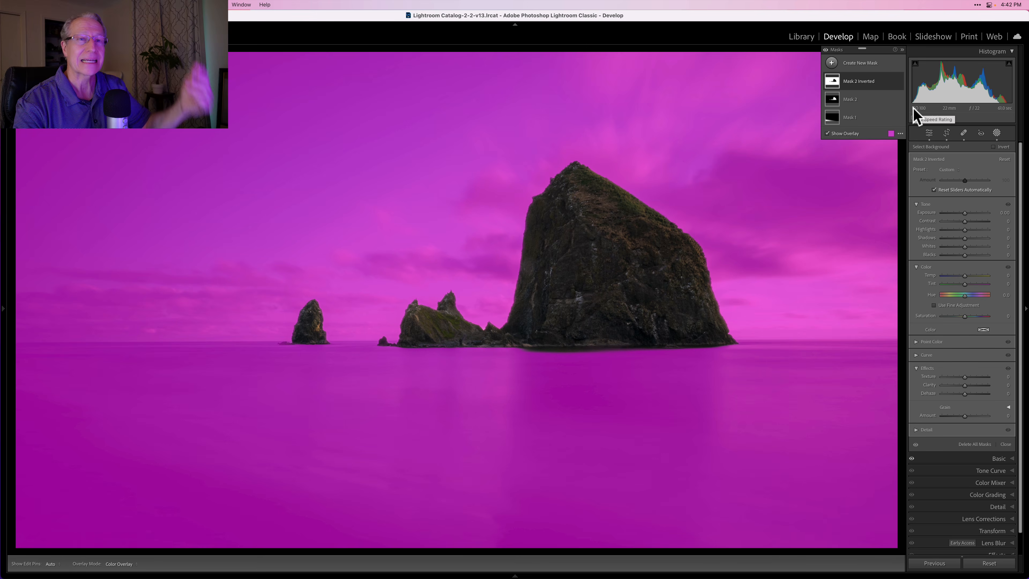
- Set Mask 2 Inverted's exposure to 0.09, highlights to -18, temperature to -7, tint to 13 and saturation to 13
left_click_drag(963, 212, 961, 212)
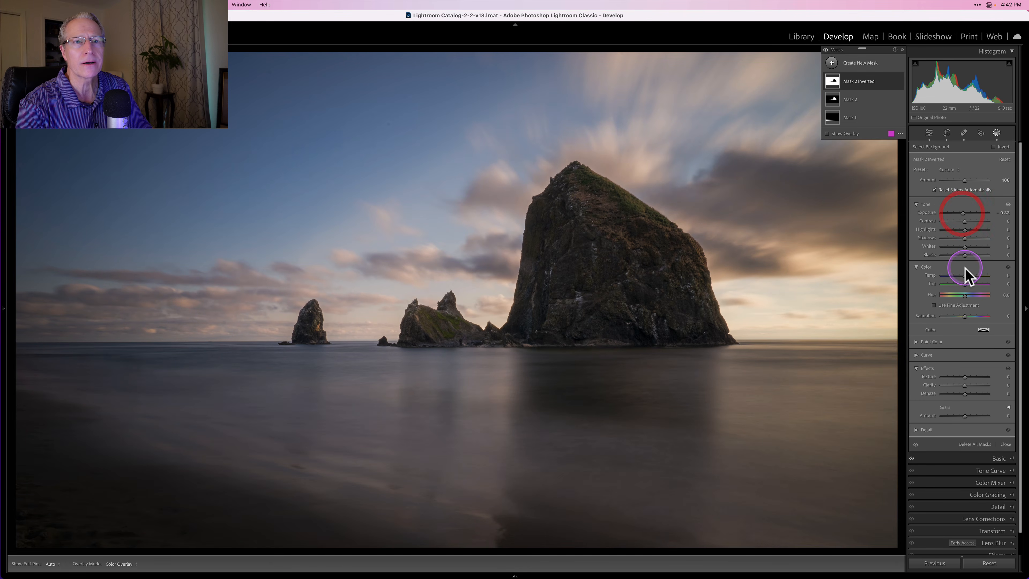
left_click_drag(964, 275, 968, 315)
left_click_drag(963, 213, 960, 227)
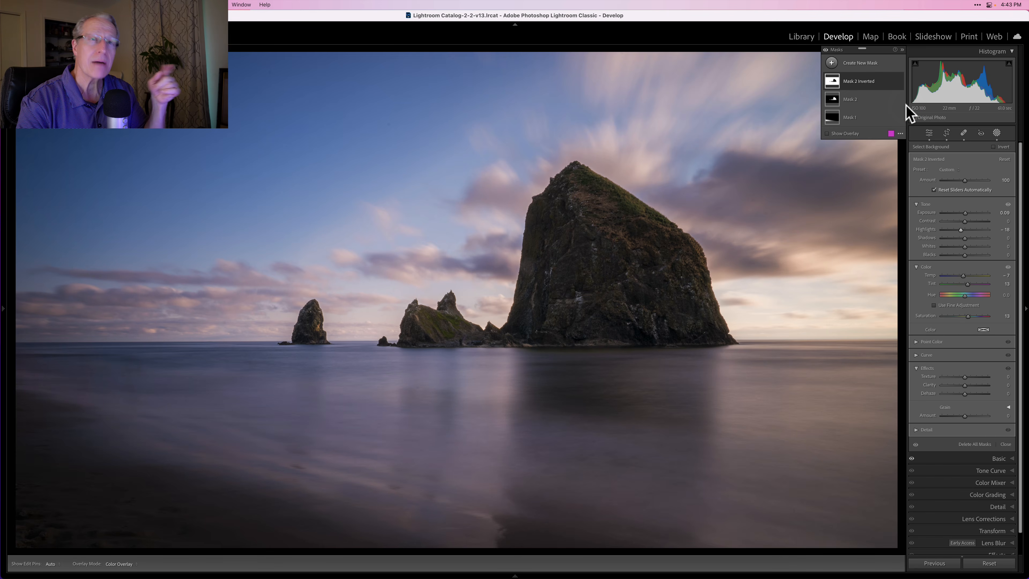
- Hide and show Mask 2 Inverted to compare the sky and water with and without its adjustments
mouse_move(898, 81)
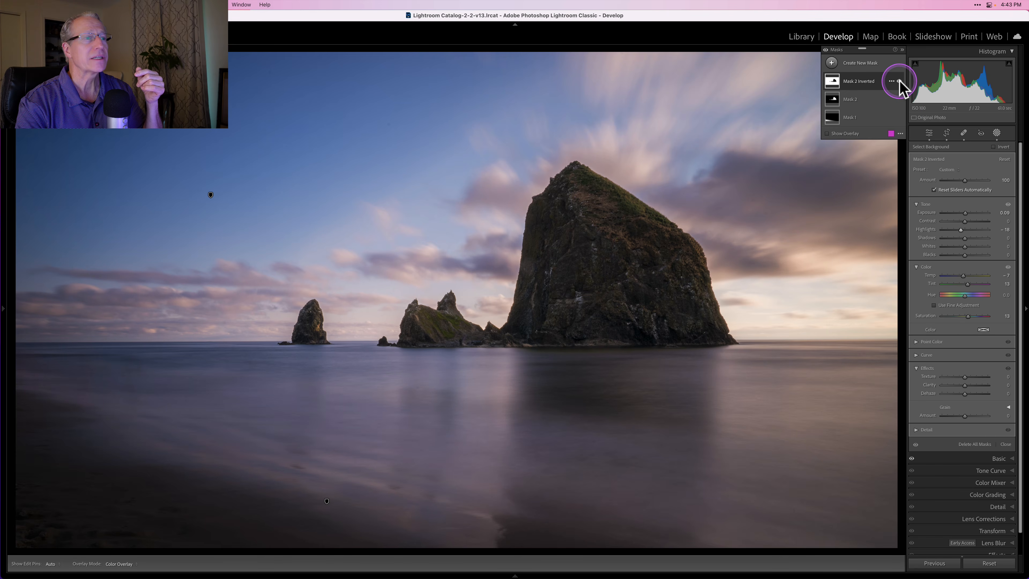
left_click(898, 81)
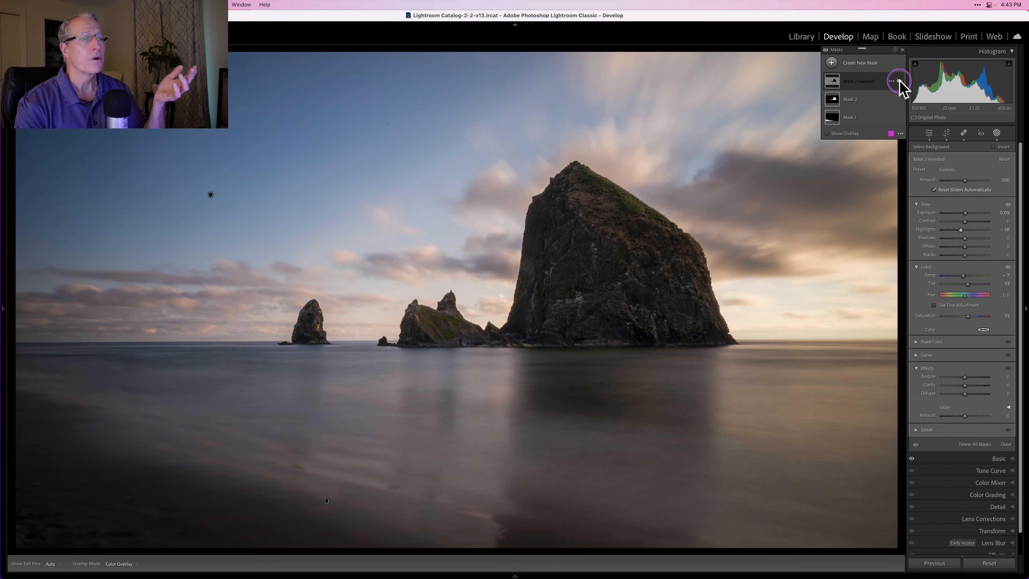
left_click(898, 81)
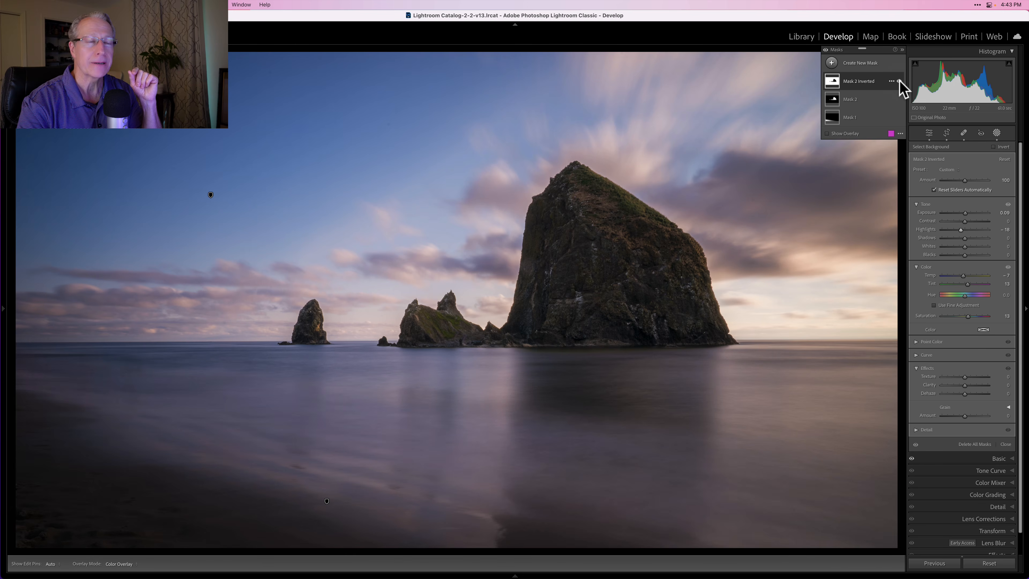
- Create a Select Sky mask, expand its components and set its exposure to 0.07
left_click(831, 63)
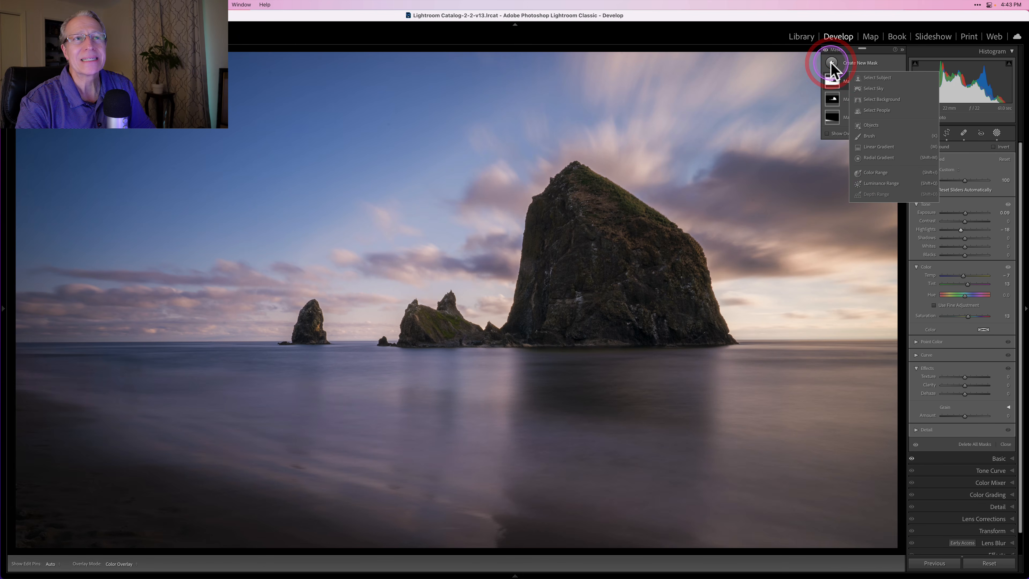
left_click(877, 88)
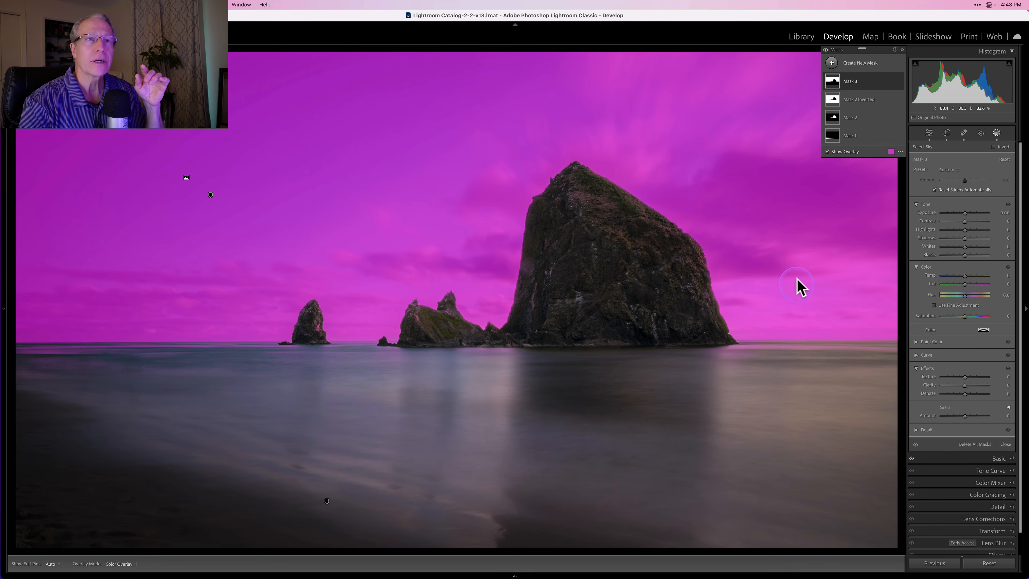
left_click(845, 82)
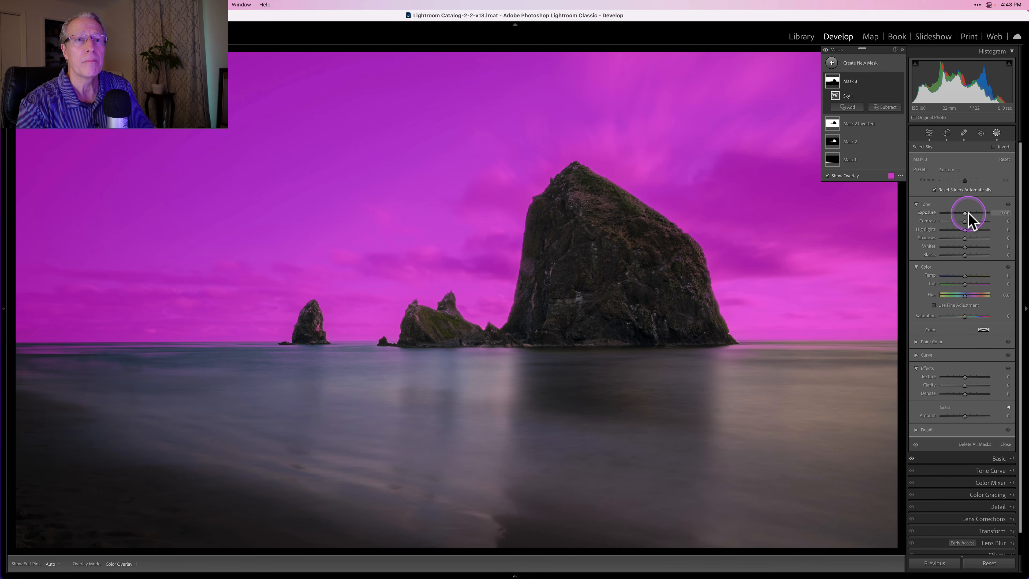
left_click_drag(964, 213, 965, 214)
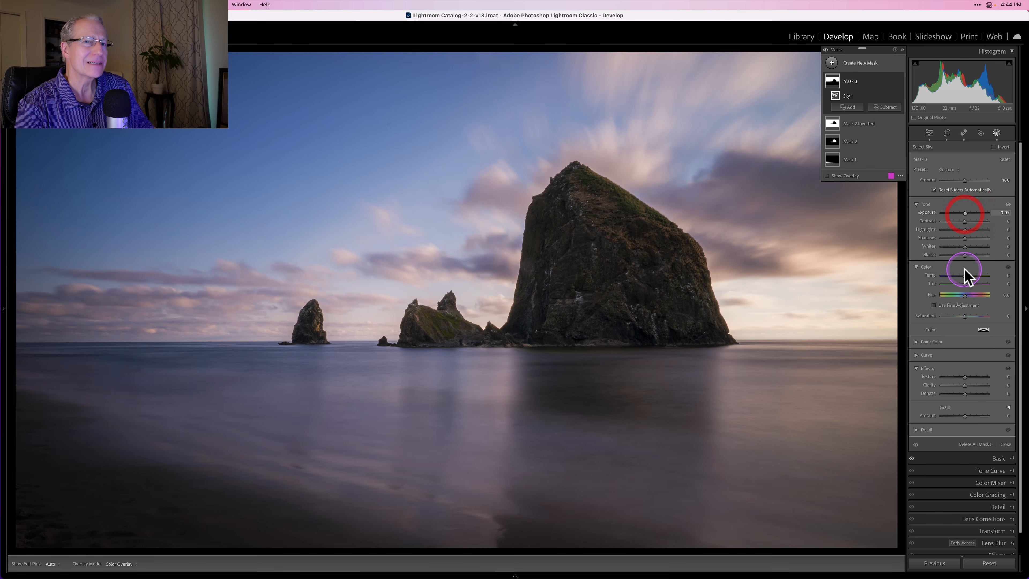
- Set the sky mask's temperature to 4 and its tint to 10
left_click_drag(965, 275, 968, 285)
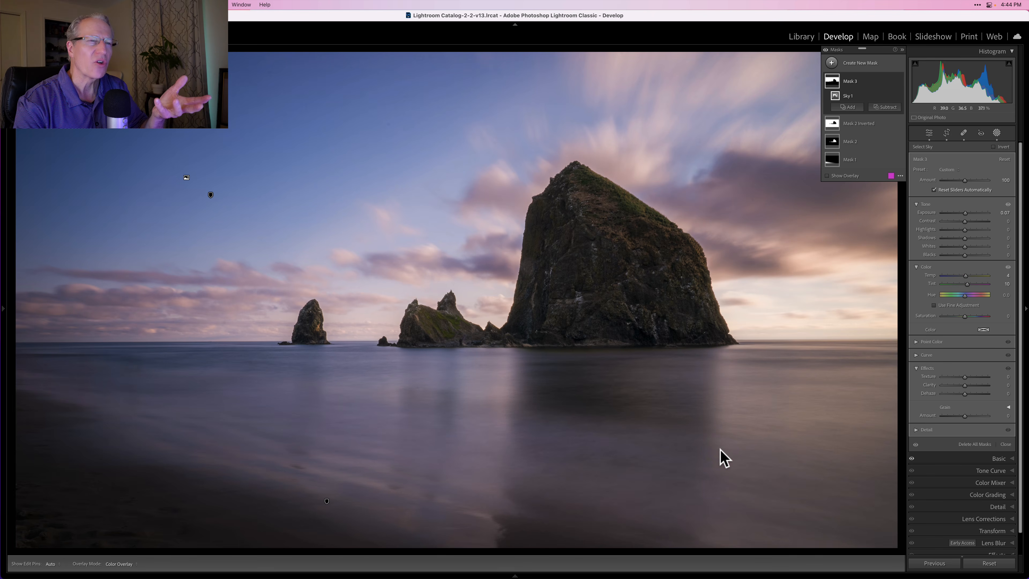
left_click(757, 356)
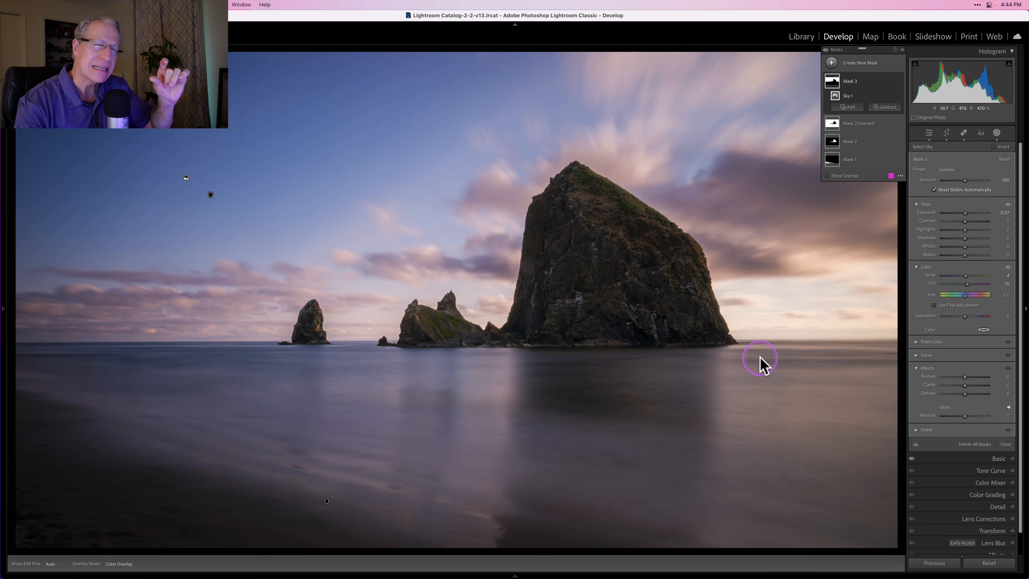
left_click(865, 150)
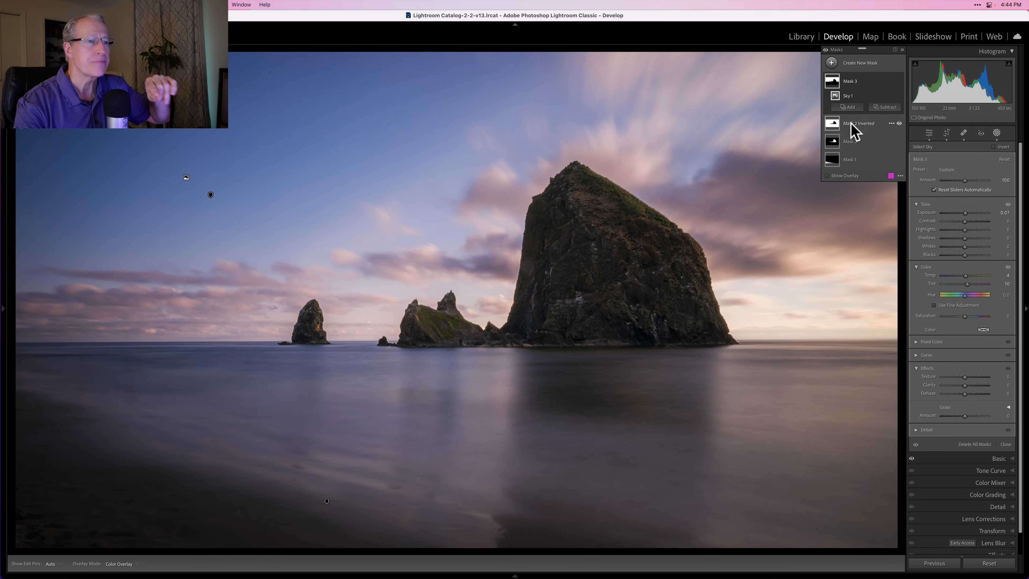
- Check the sky mask's coverage, and hide and show it to compare the sky with and without its adjustments
left_click(837, 85)
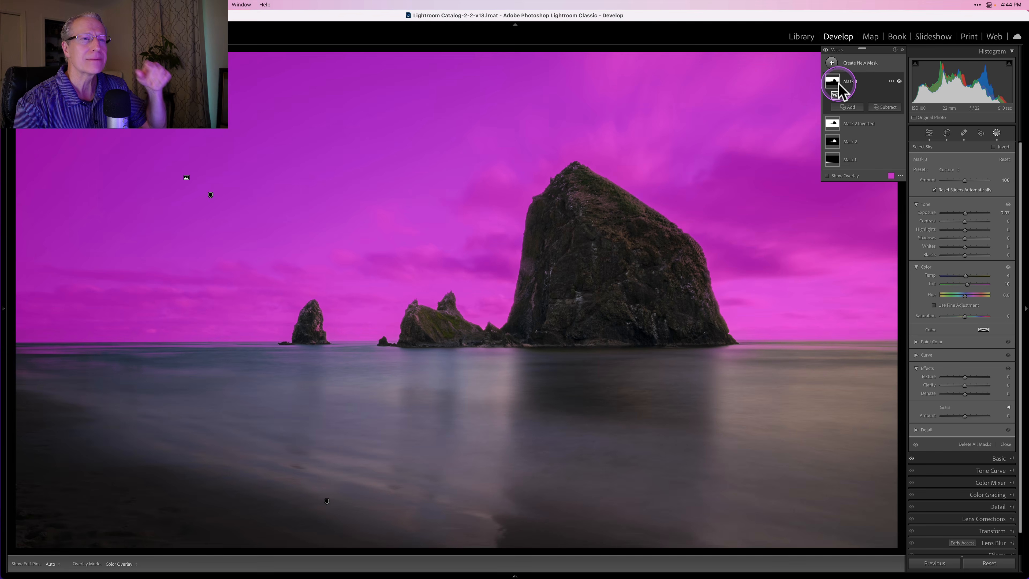
left_click(552, 279)
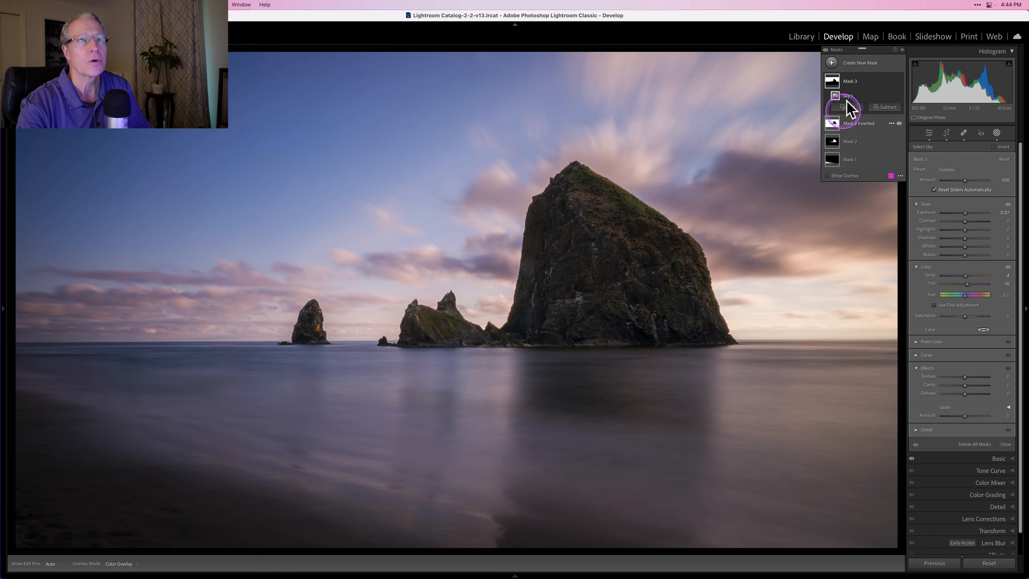
left_click(898, 80)
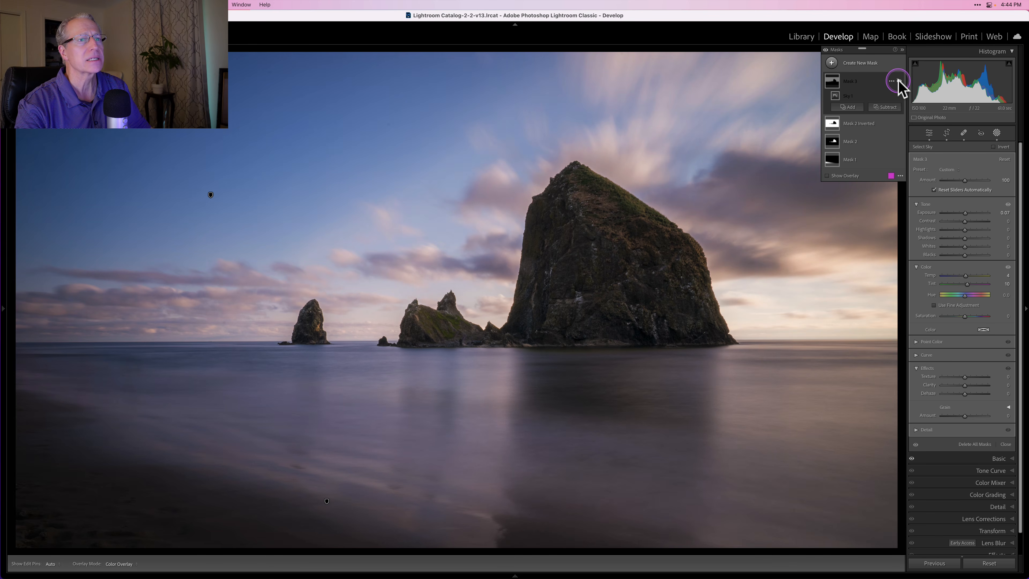
left_click(898, 81)
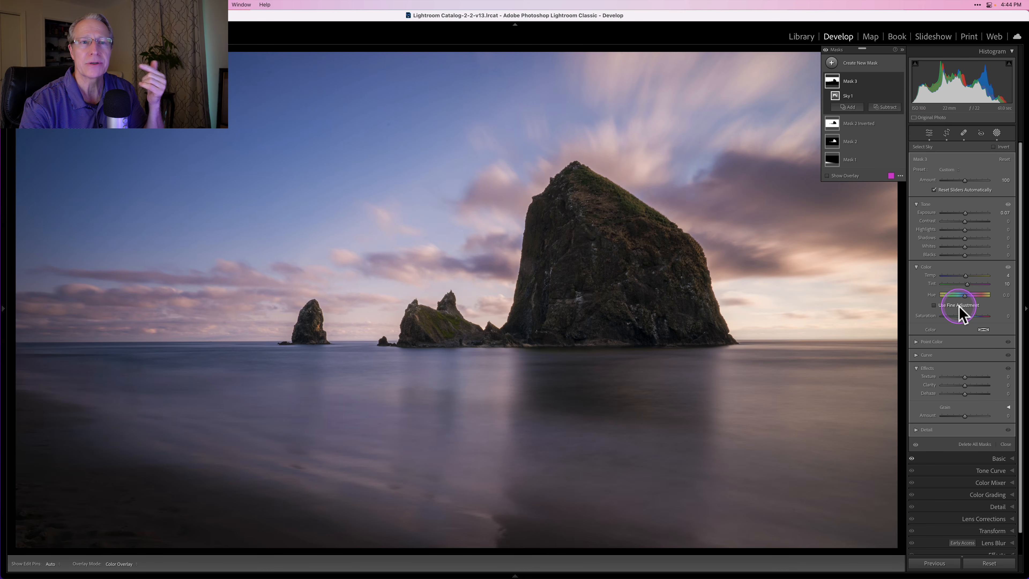
- Raise the sky mask's saturation to 11
left_click_drag(962, 316, 968, 316)
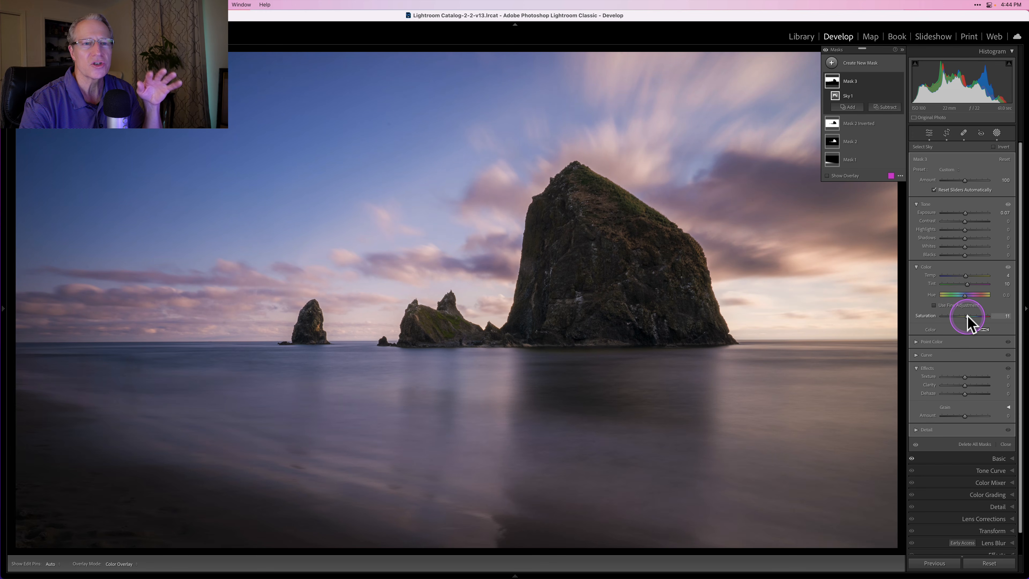